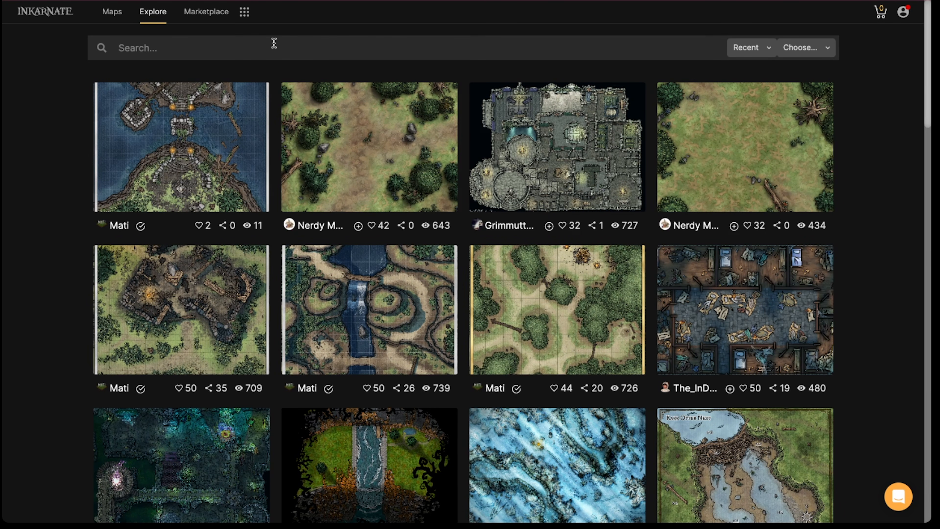
# Search the published maps for "Tavern" and filter the results to the Fantasy Battlemaps style
pyautogui.write('T')
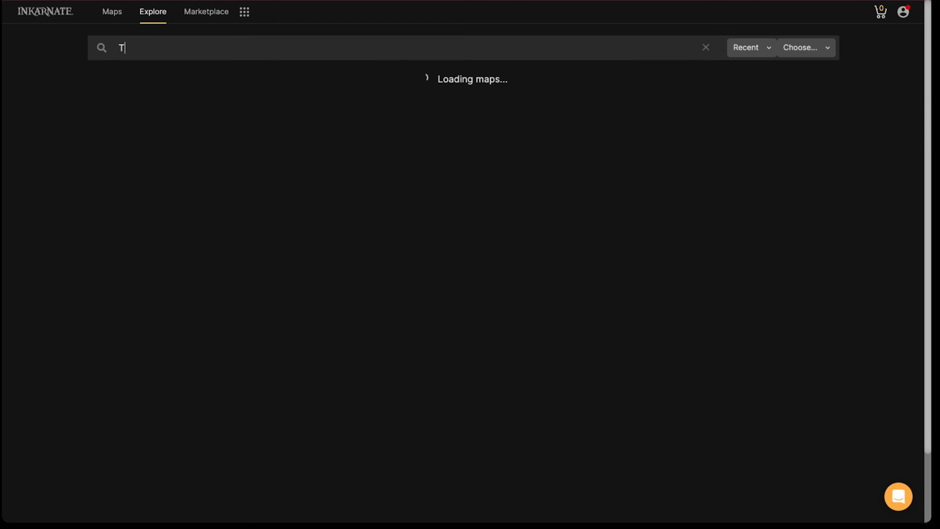
pyautogui.write('avern')
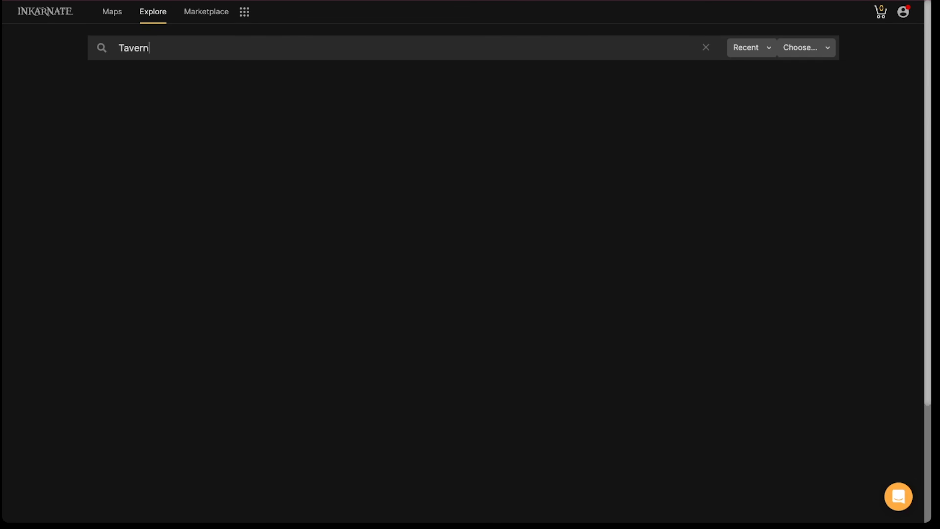
pyautogui.scroll(-3, 182, 148)
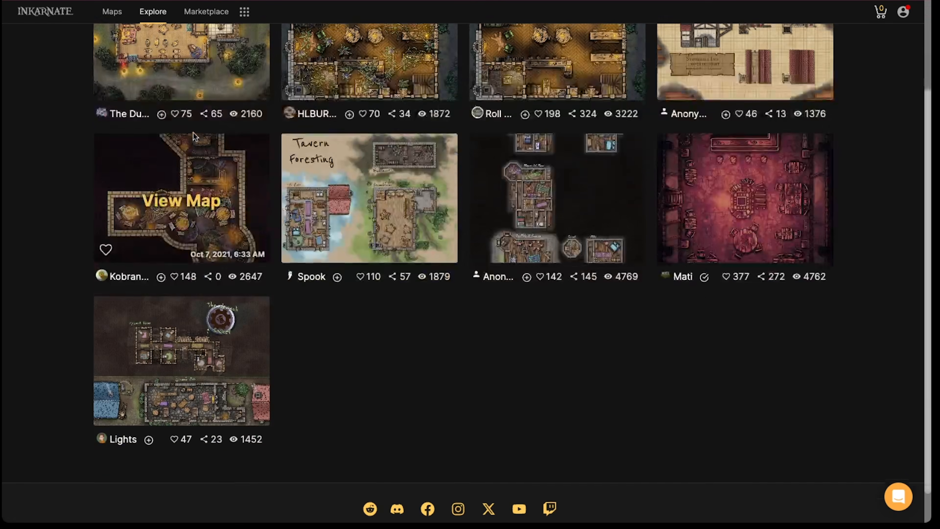
pyautogui.scroll(3, 181, 149)
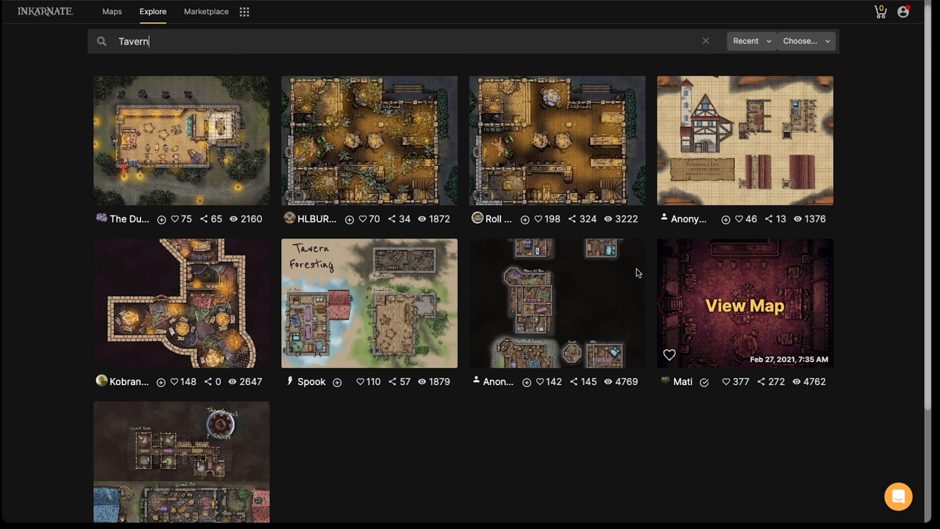
pyautogui.scroll(-3, 637, 298)
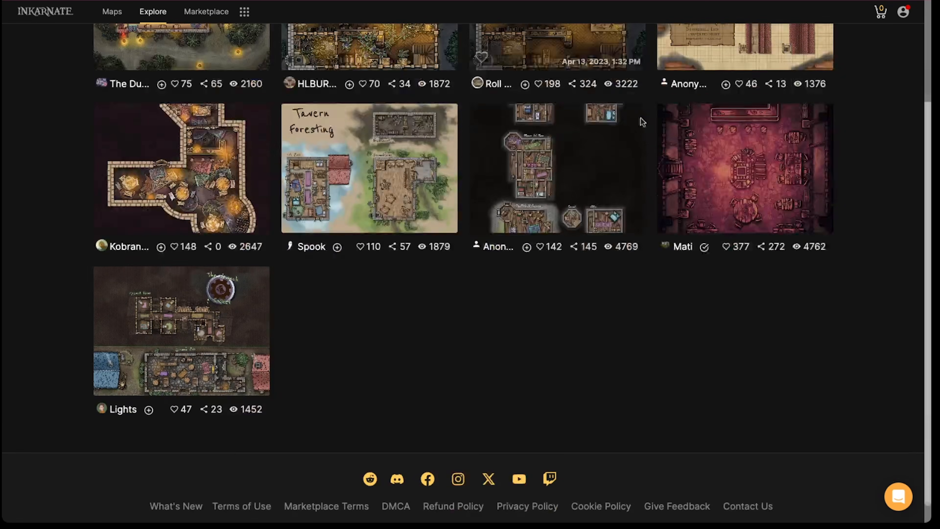
pyautogui.scroll(3, 478, 263)
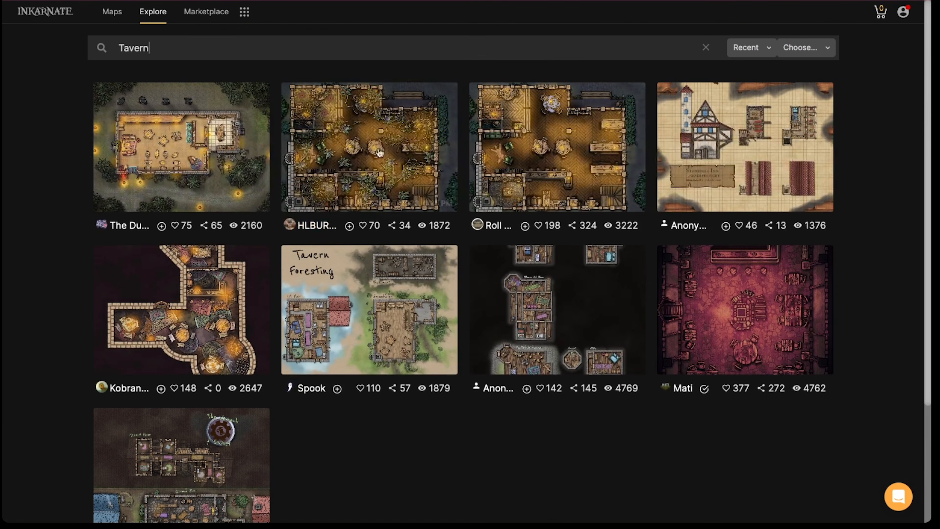
pyautogui.click(792, 47)
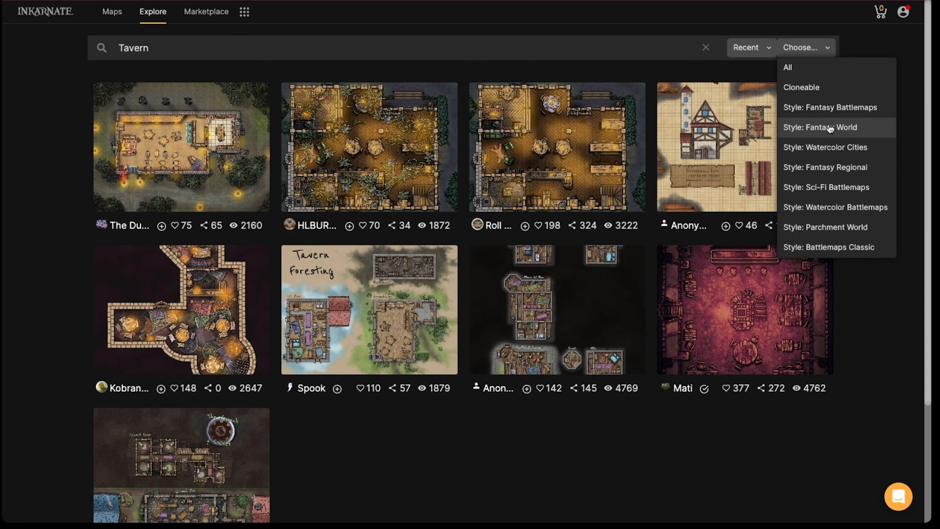
pyautogui.click(828, 108)
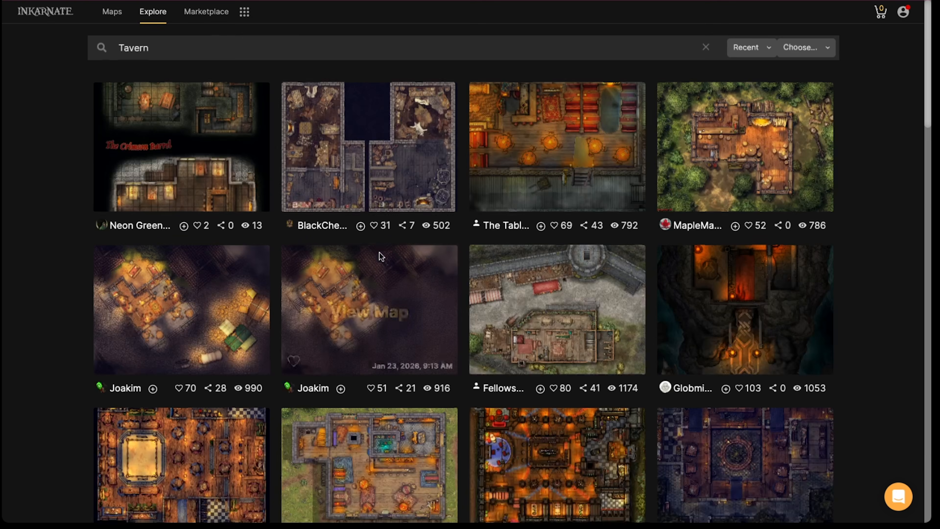
# Browse through the tavern maps in the Fantasy Battlemaps style, comparing their layouts and artwork
pyautogui.scroll(-15, 380, 256)
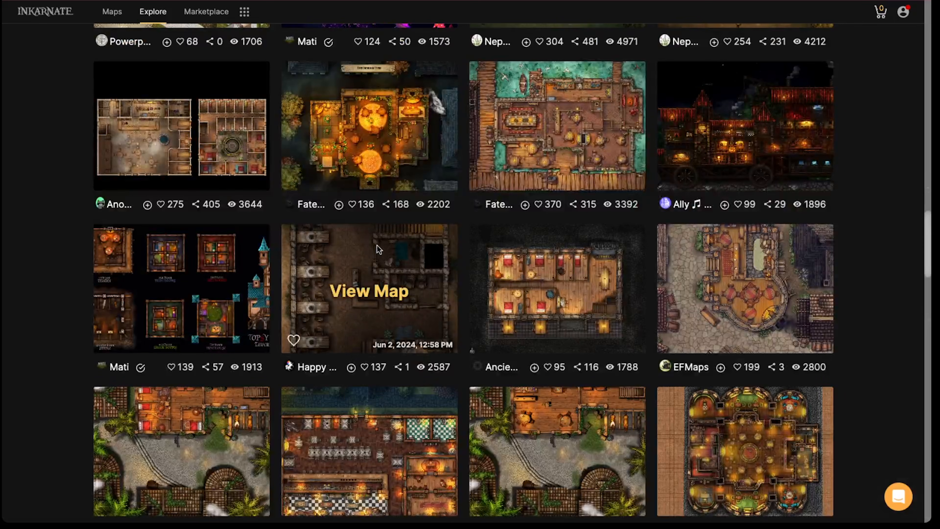
pyautogui.scroll(-15, 379, 246)
pyautogui.scroll(-20, 376, 245)
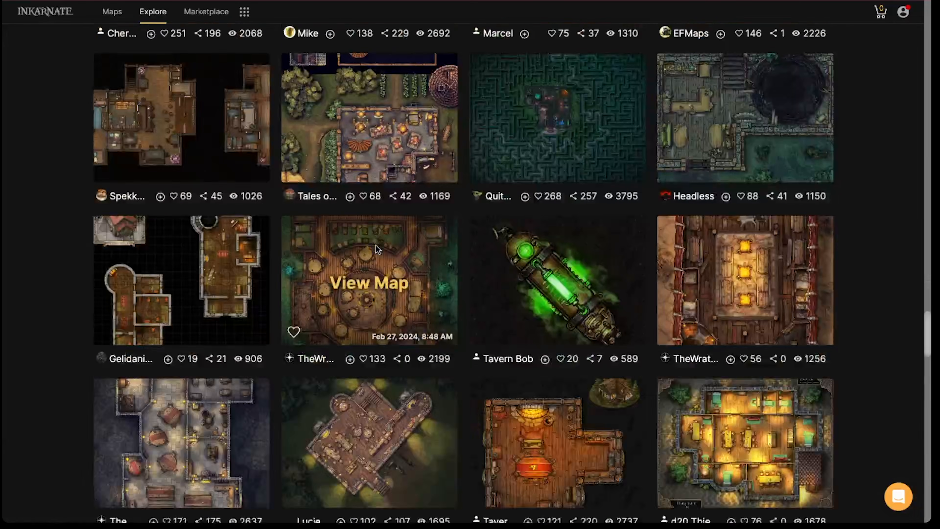
pyautogui.scroll(-5, 385, 247)
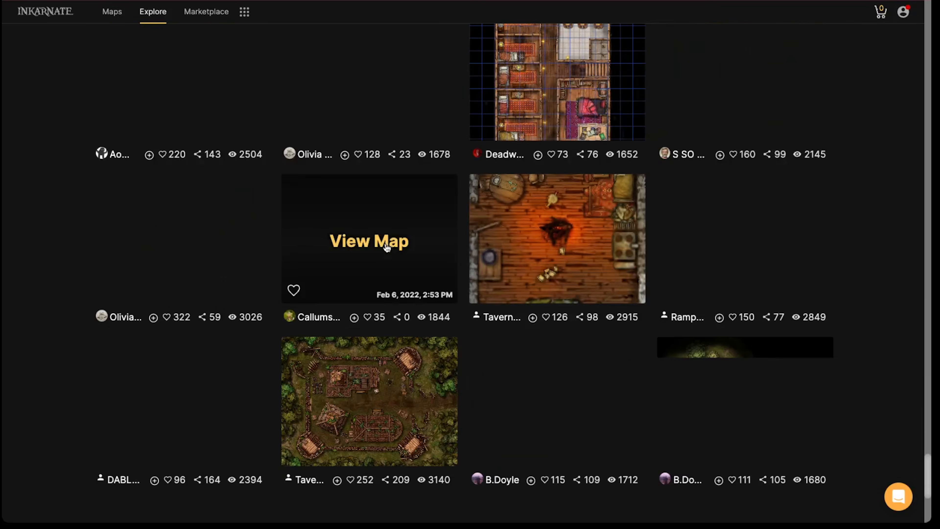
pyautogui.scroll(12, 385, 247)
pyautogui.scroll(-20, 385, 243)
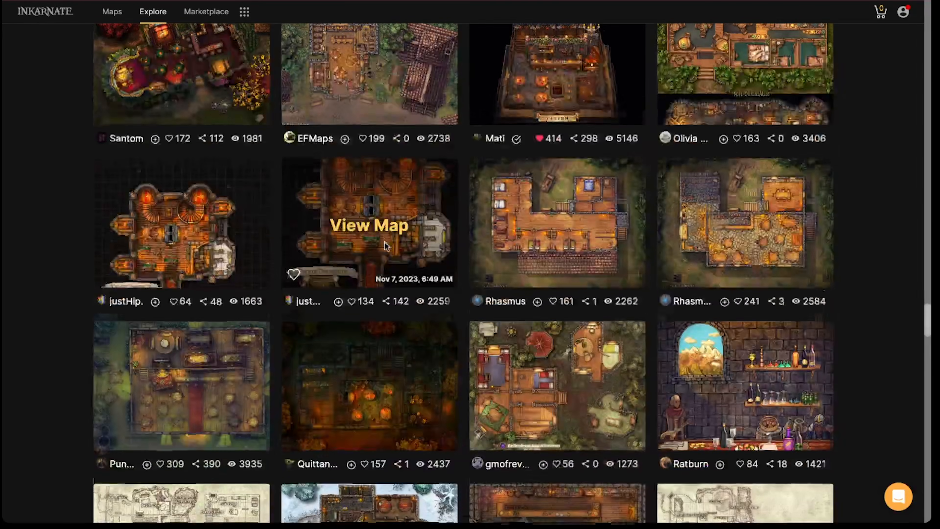
pyautogui.scroll(-15, 384, 241)
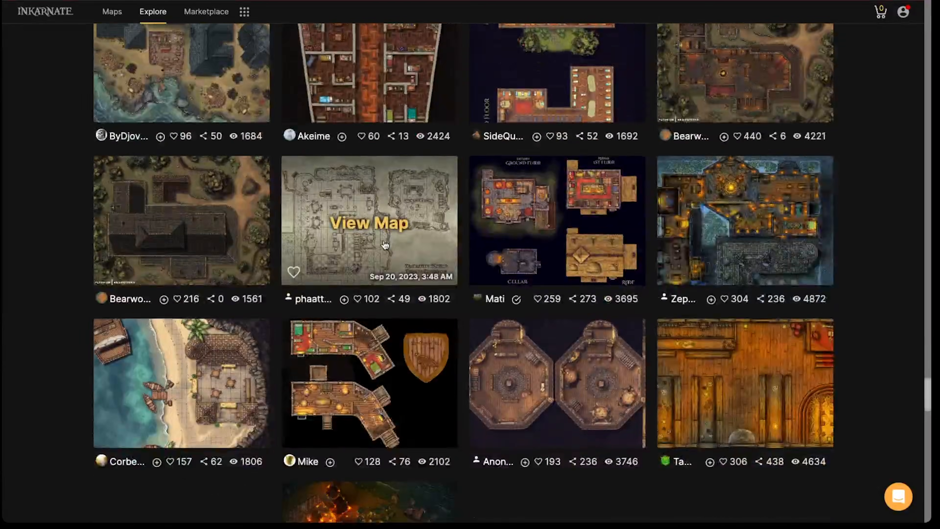
pyautogui.scroll(-20, 385, 239)
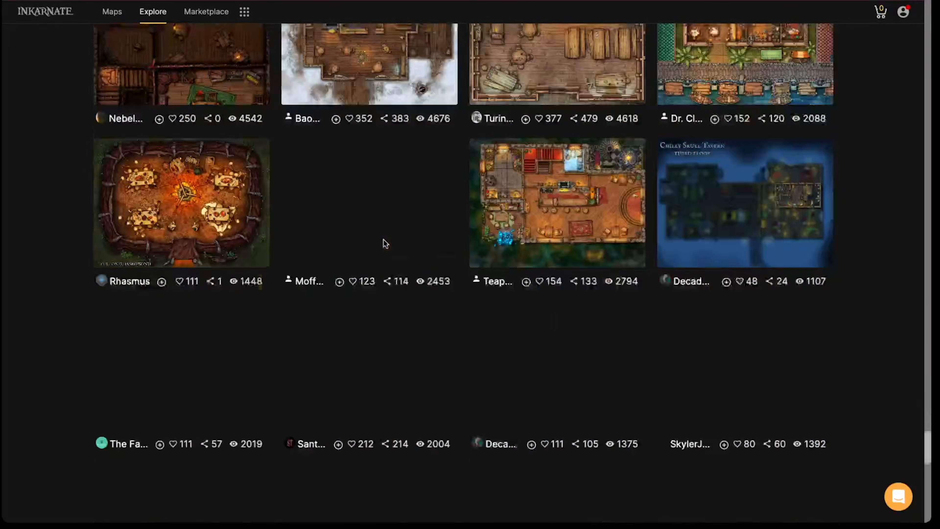
pyautogui.scroll(-15, 389, 232)
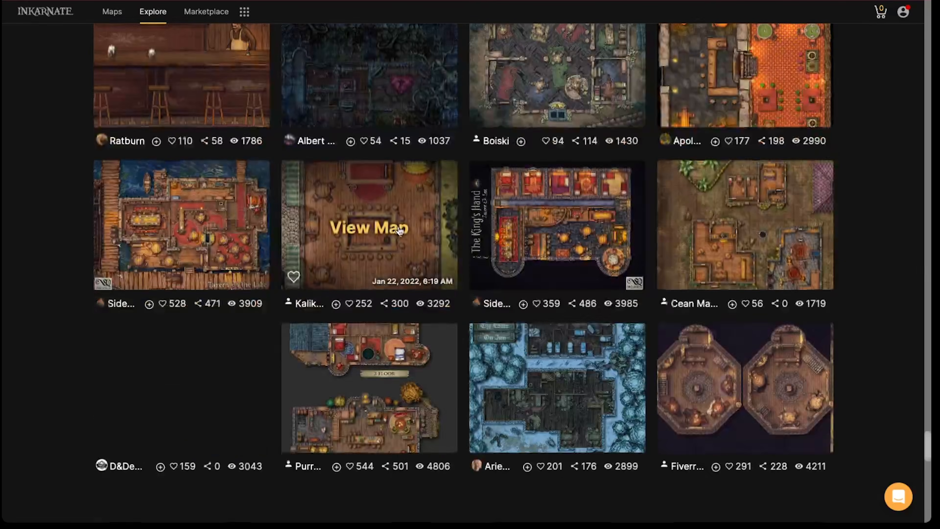
pyautogui.scroll(-15, 385, 229)
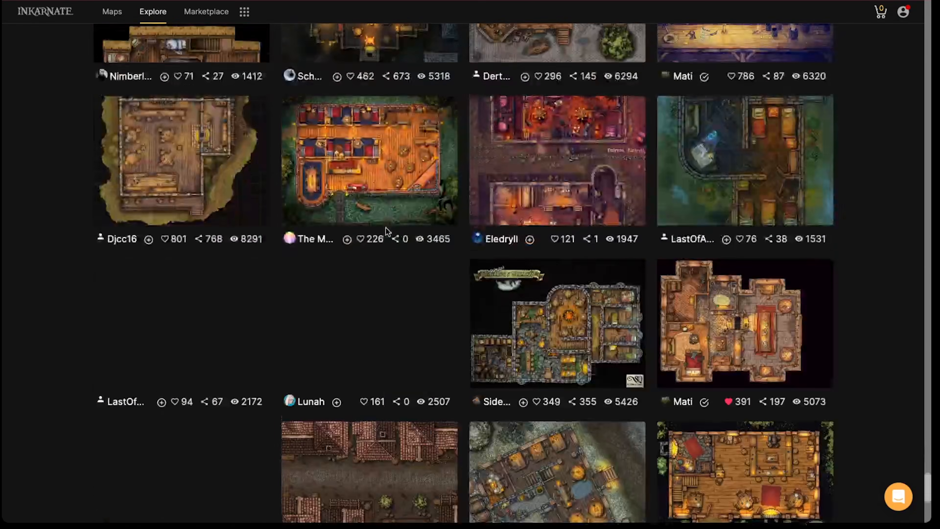
pyautogui.scroll(-15, 382, 226)
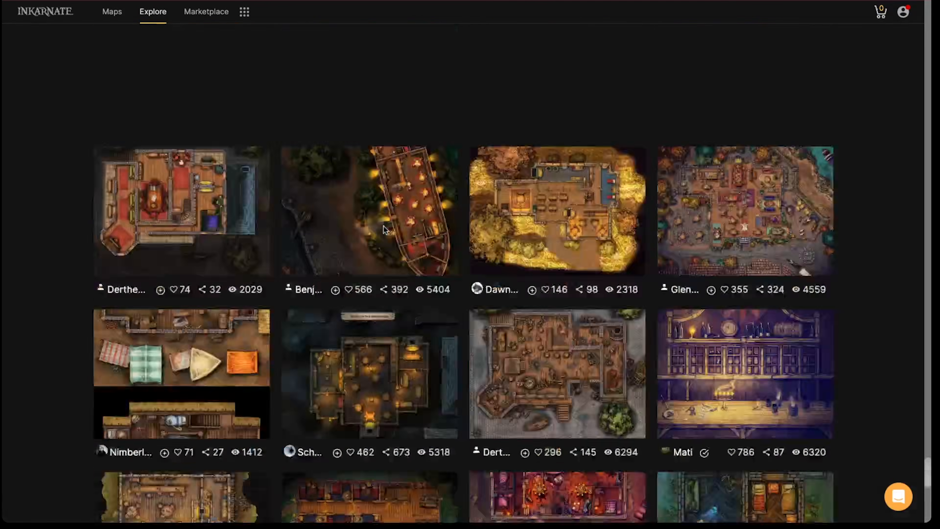
pyautogui.scroll(15, 383, 225)
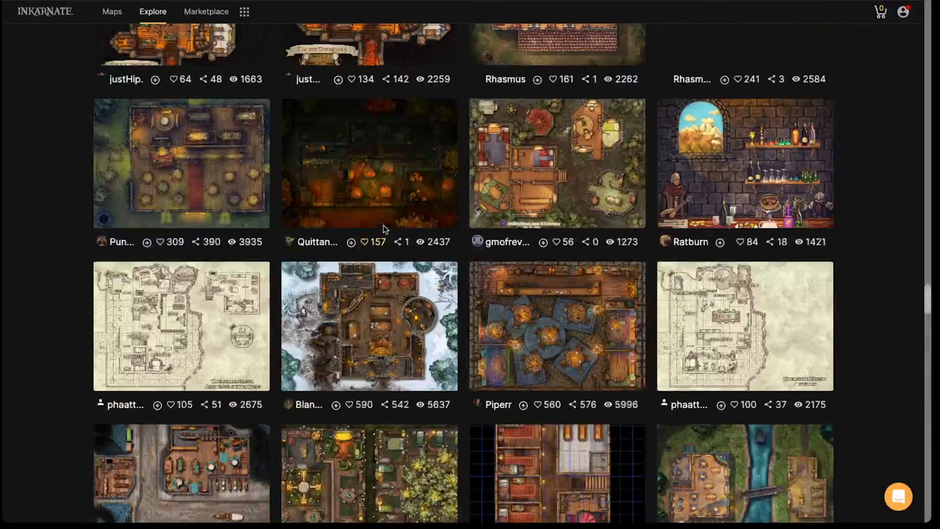
pyautogui.scroll(15, 382, 227)
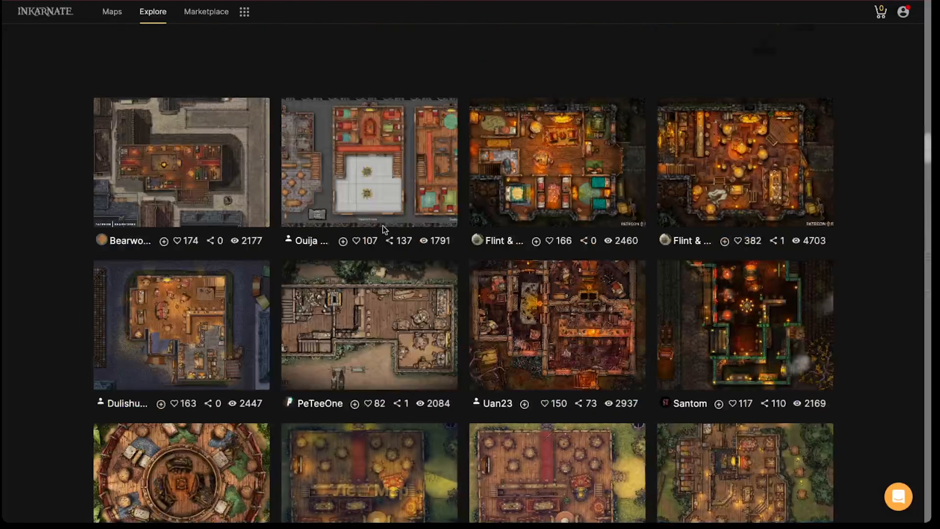
pyautogui.scroll(10, 374, 219)
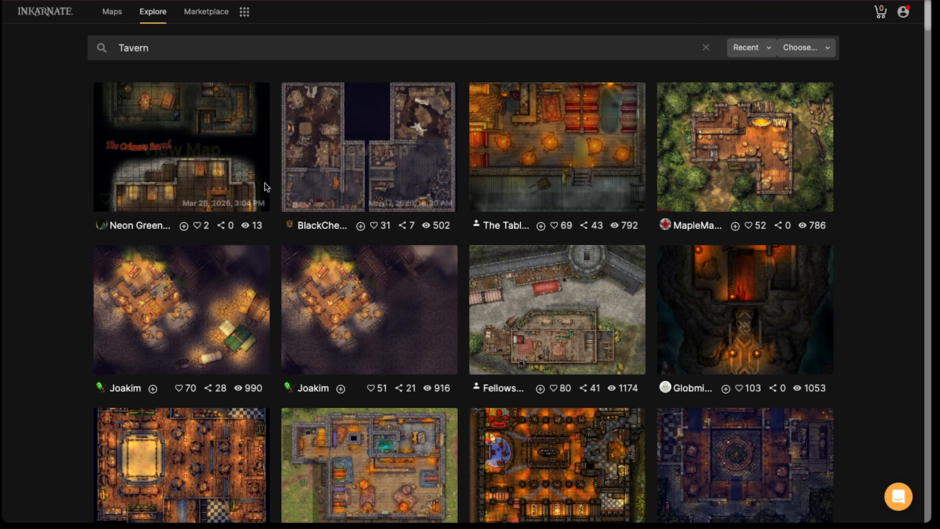
pyautogui.scroll(-5, 264, 184)
pyautogui.scroll(5, 307, 183)
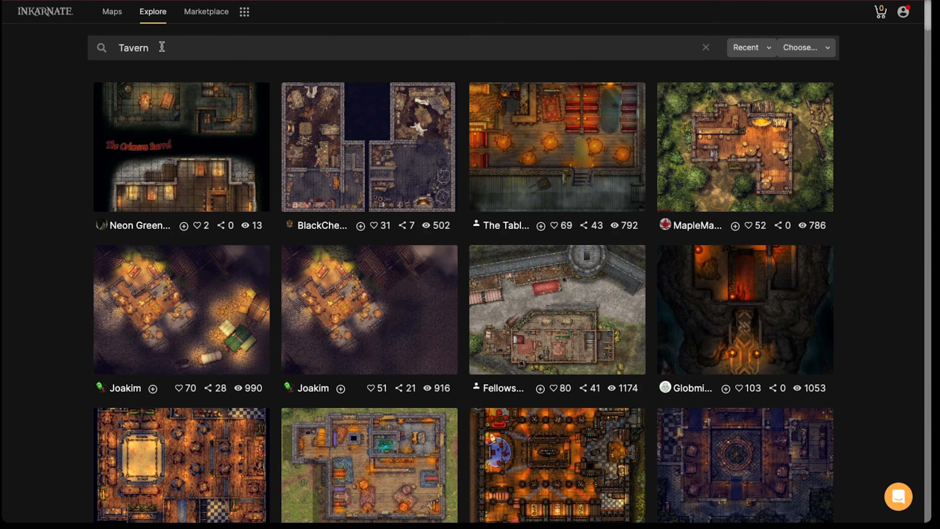
pyautogui.moveTo(163, 47); pyautogui.dragTo(83, 43)
pyautogui.click(905, 12)
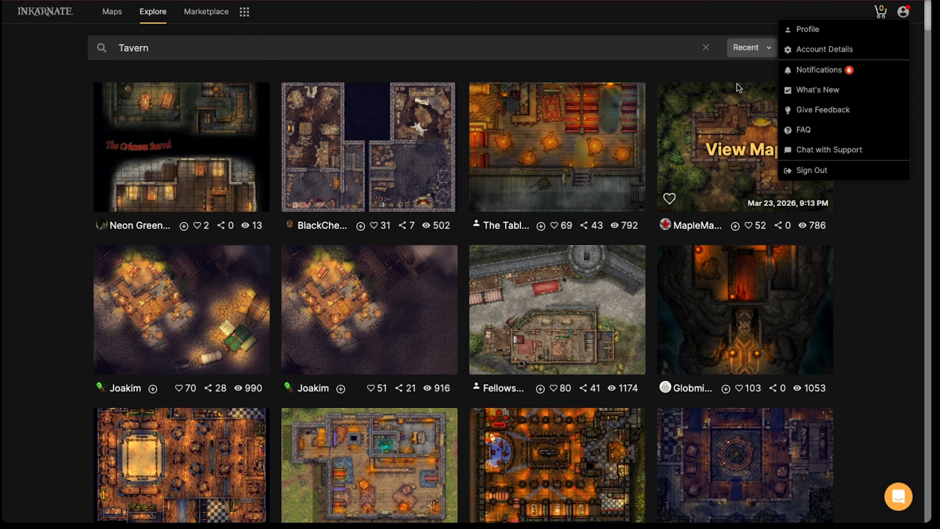
pyautogui.click(708, 76)
pyautogui.click(786, 52)
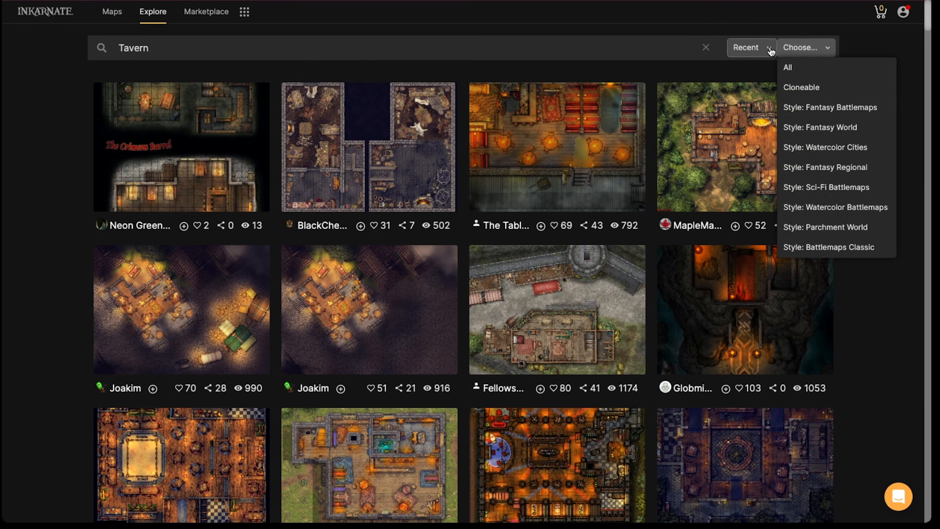
pyautogui.click(792, 51)
pyautogui.click(811, 49)
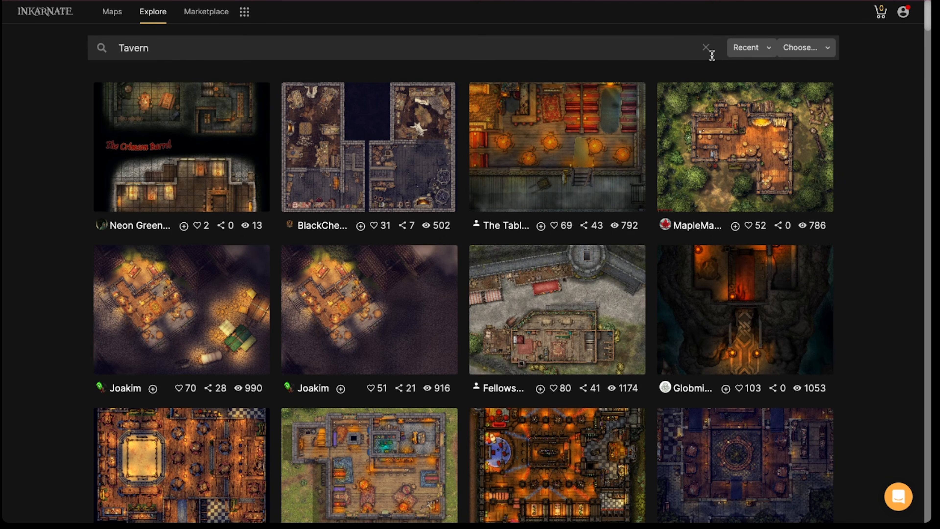
# Clear the Tavern search and filter the published maps to the Watercolor Battlemaps style
pyautogui.click(706, 47)
pyautogui.click(819, 52)
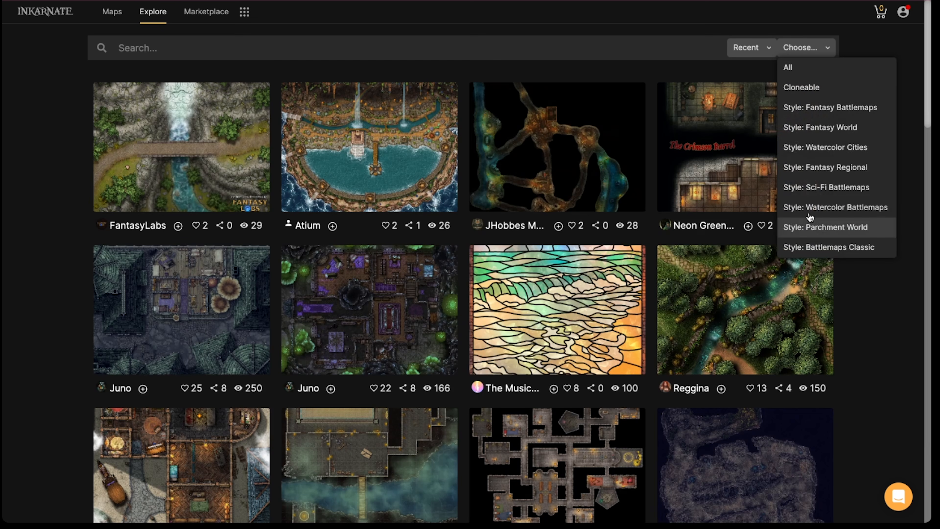
pyautogui.click(828, 214)
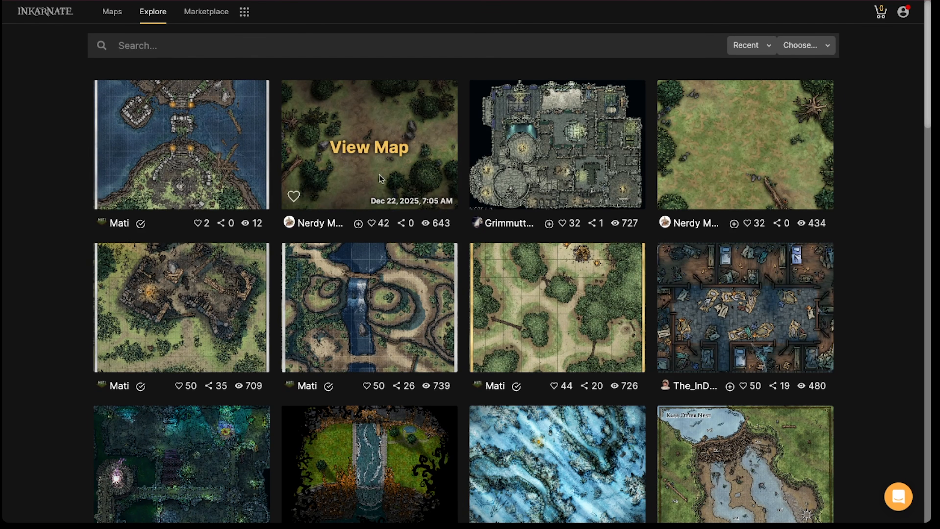
pyautogui.scroll(-2, 368, 176)
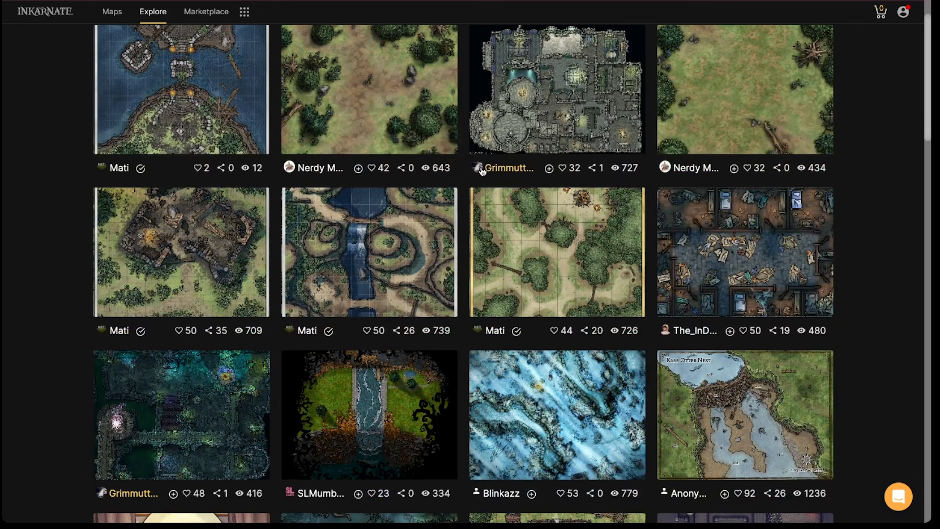
pyautogui.scroll(2, 368, 108)
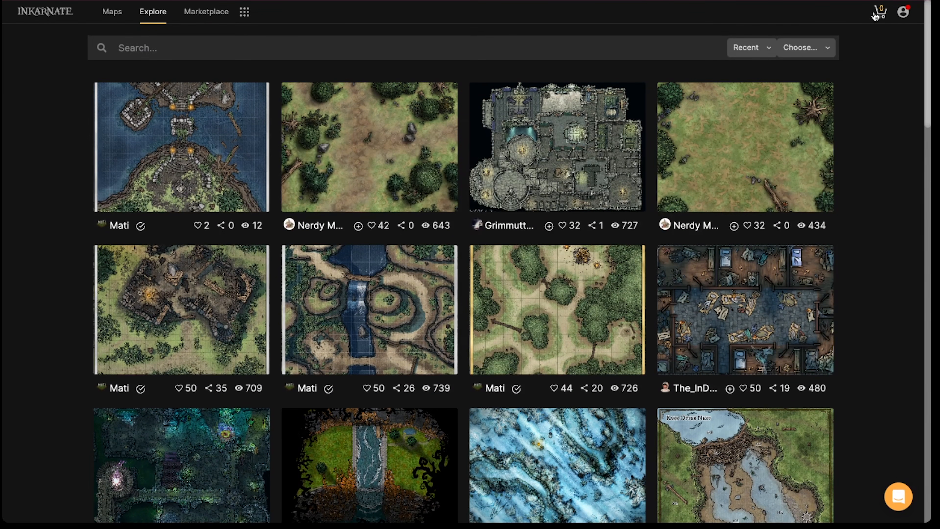
# Sort the watercolor battlemaps by Most cloned, and view the Dungeon Maze map's page before returning to the list
pyautogui.click(752, 47)
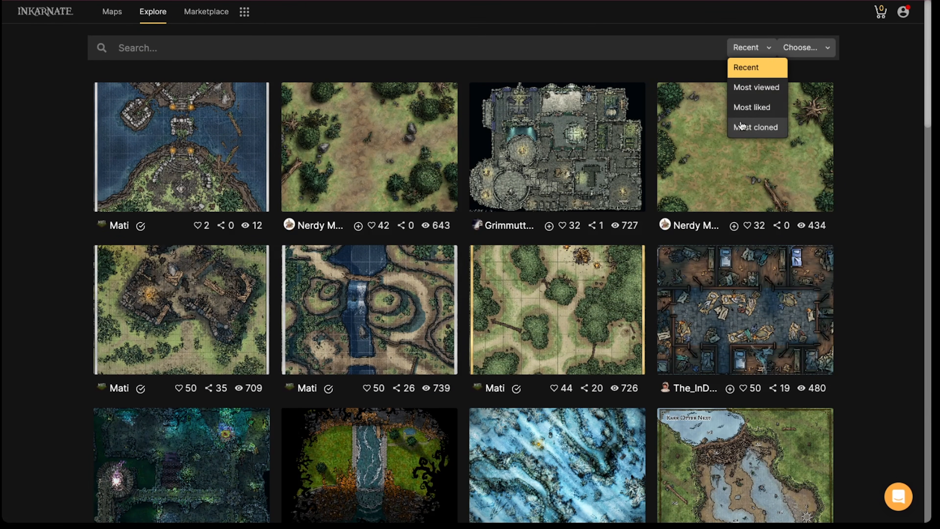
pyautogui.click(738, 127)
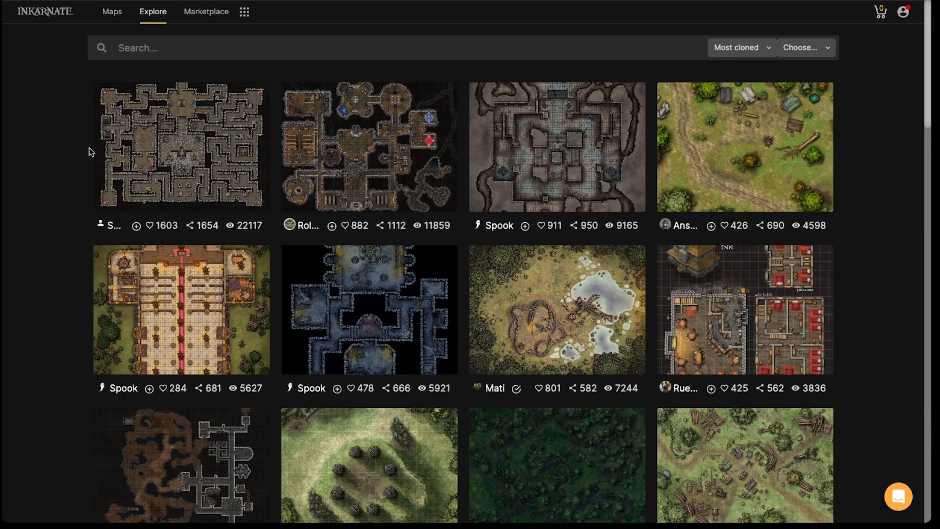
pyautogui.click(164, 162)
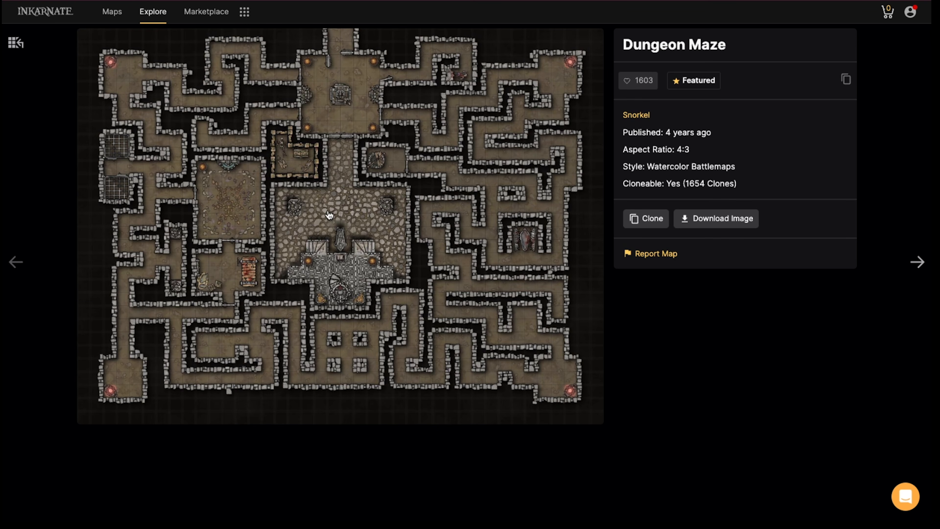
pyautogui.hotkey('alt', 'Left')
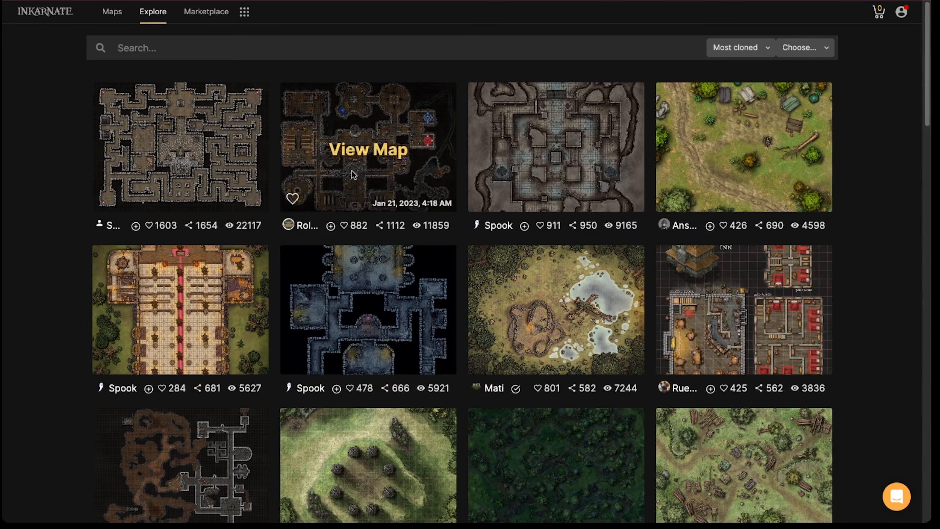
# Open the Ruins of Echrul - Dungeons (grid) map at full size and examine its rooms up close
pyautogui.click(339, 161)
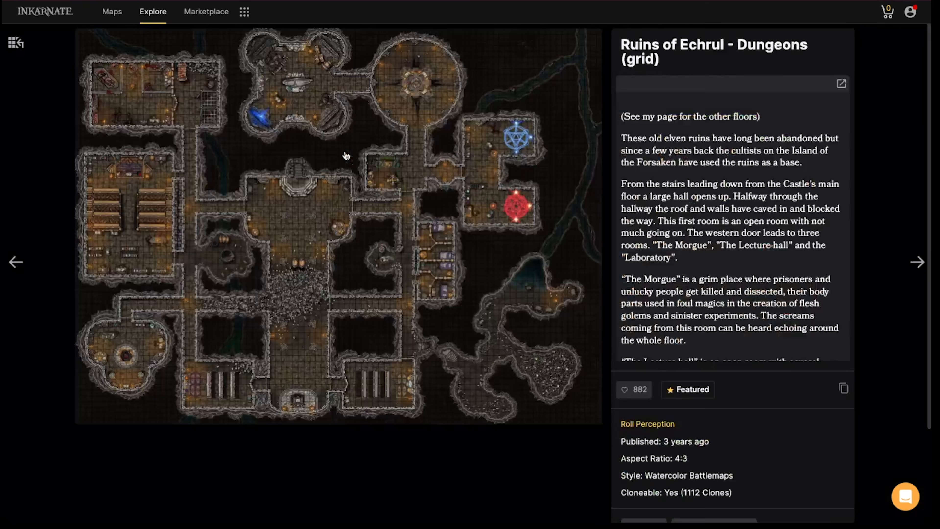
pyautogui.click(297, 170)
pyautogui.scroll(4, 312, 195)
pyautogui.moveTo(221, 136); pyautogui.dragTo(254, 170)
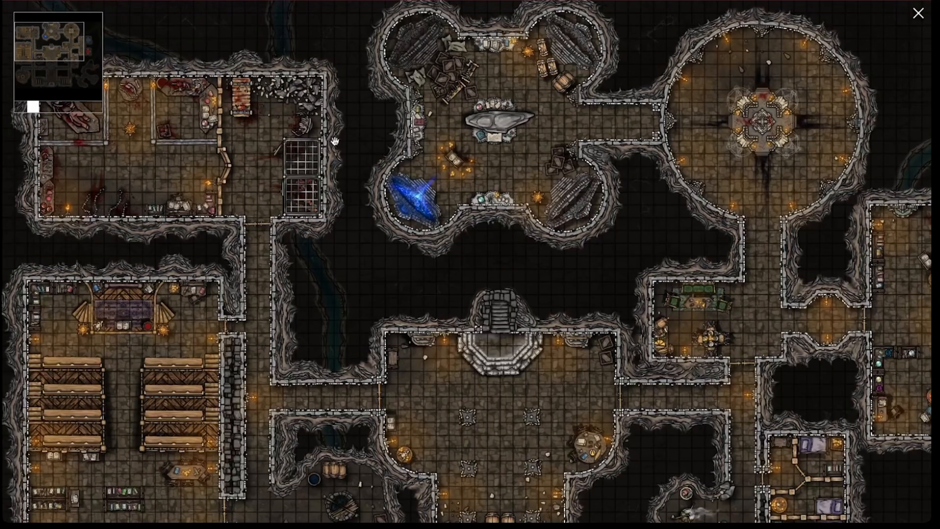
pyautogui.moveTo(335, 142); pyautogui.dragTo(224, 140)
pyautogui.moveTo(398, 107); pyautogui.dragTo(299, 104)
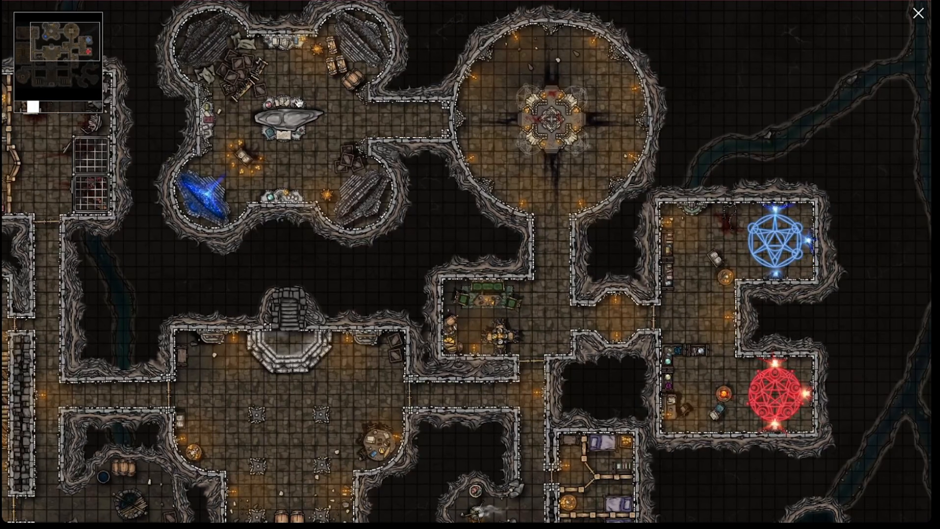
# Examine the Ruins of Echrul dungeon's southern halls and caves, western rooms and northern chambers up close
pyautogui.moveTo(597, 176); pyautogui.dragTo(468, 92)
pyautogui.moveTo(497, 357); pyautogui.dragTo(479, 99)
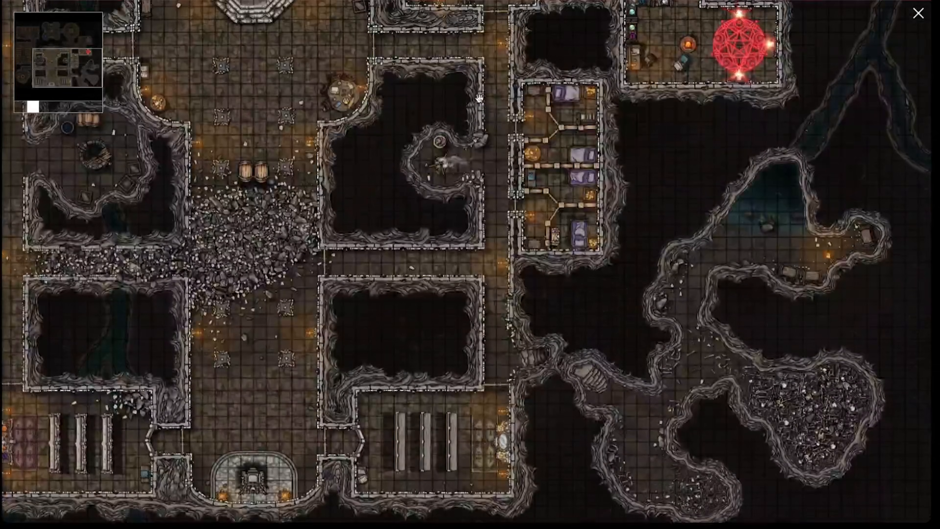
pyautogui.moveTo(362, 173); pyautogui.dragTo(511, 163)
pyautogui.moveTo(333, 203); pyautogui.dragTo(376, 205)
pyautogui.moveTo(294, 201); pyautogui.dragTo(348, 200)
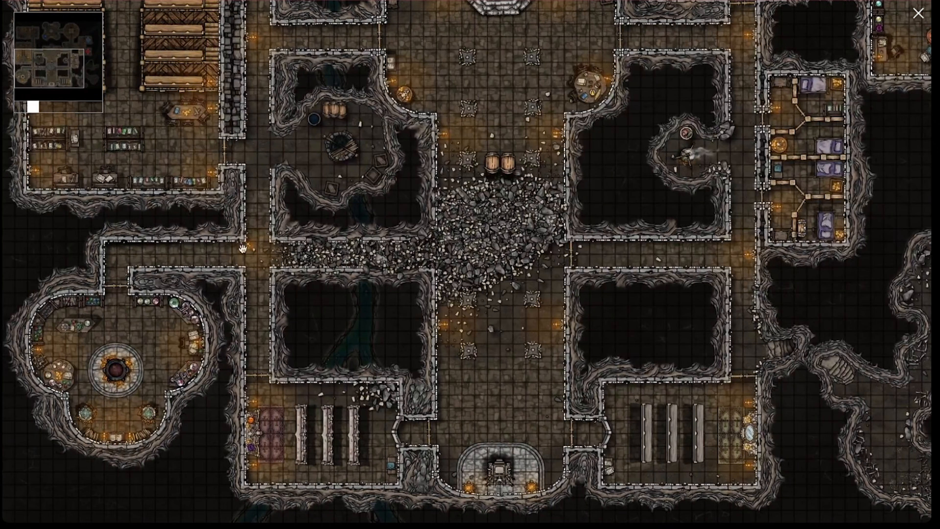
pyautogui.moveTo(377, 102); pyautogui.dragTo(374, 241)
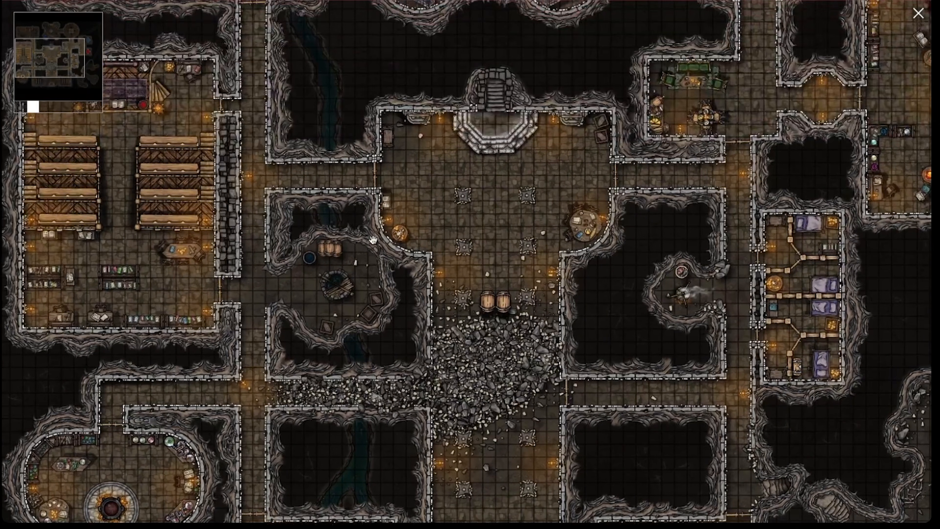
pyautogui.moveTo(281, 149); pyautogui.dragTo(278, 370)
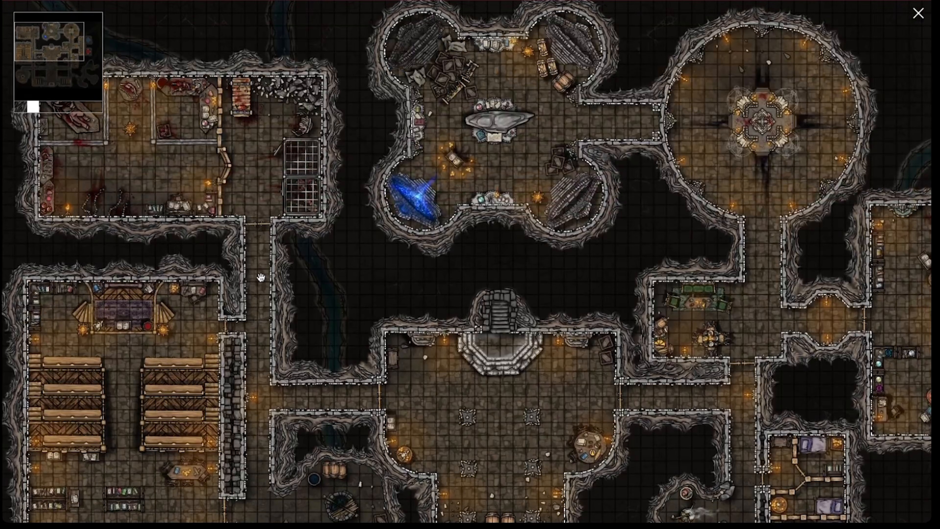
pyautogui.moveTo(506, 193); pyautogui.dragTo(311, 194)
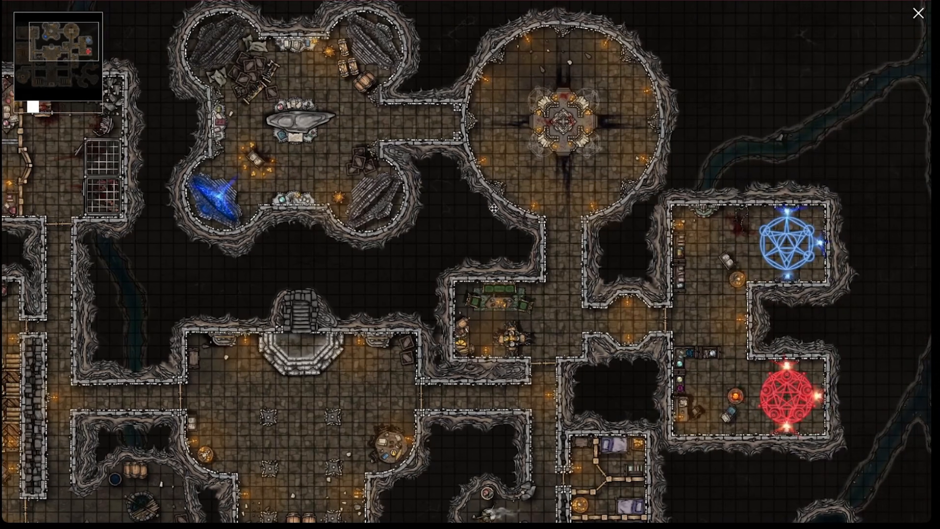
pyautogui.moveTo(486, 127); pyautogui.dragTo(437, 100)
pyautogui.moveTo(441, 291); pyautogui.dragTo(449, 234)
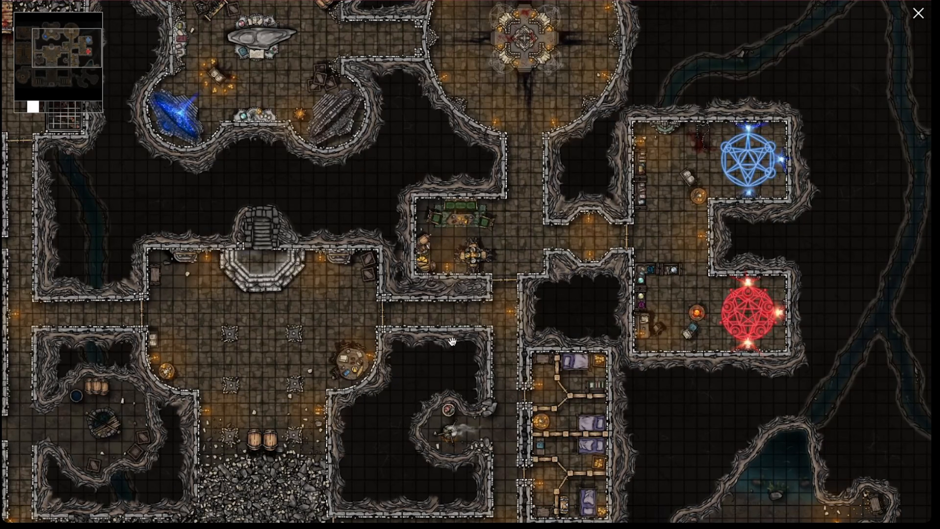
# Inspect the dungeon's rubble-filled central hall and western rooms, view the whole map, and return to the map list
pyautogui.moveTo(325, 399); pyautogui.dragTo(316, 217)
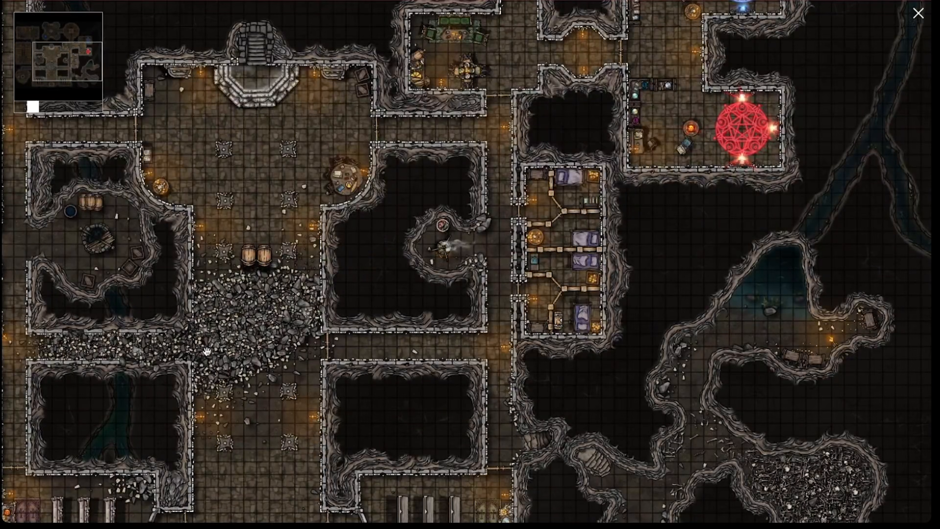
pyautogui.moveTo(219, 264); pyautogui.dragTo(297, 336)
pyautogui.moveTo(188, 184); pyautogui.dragTo(235, 260)
pyautogui.moveTo(312, 258); pyautogui.dragTo(321, 257)
pyautogui.moveTo(255, 226); pyautogui.dragTo(363, 232)
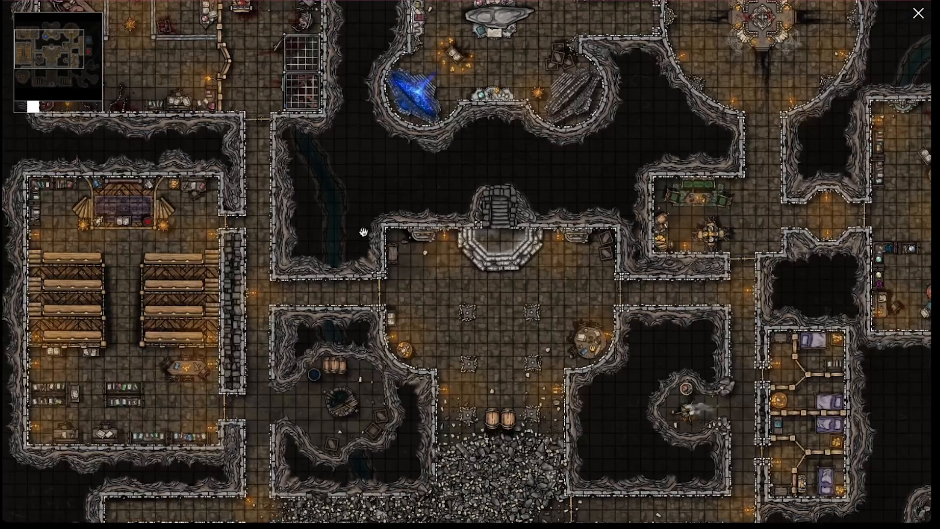
pyautogui.moveTo(348, 192); pyautogui.dragTo(346, 298)
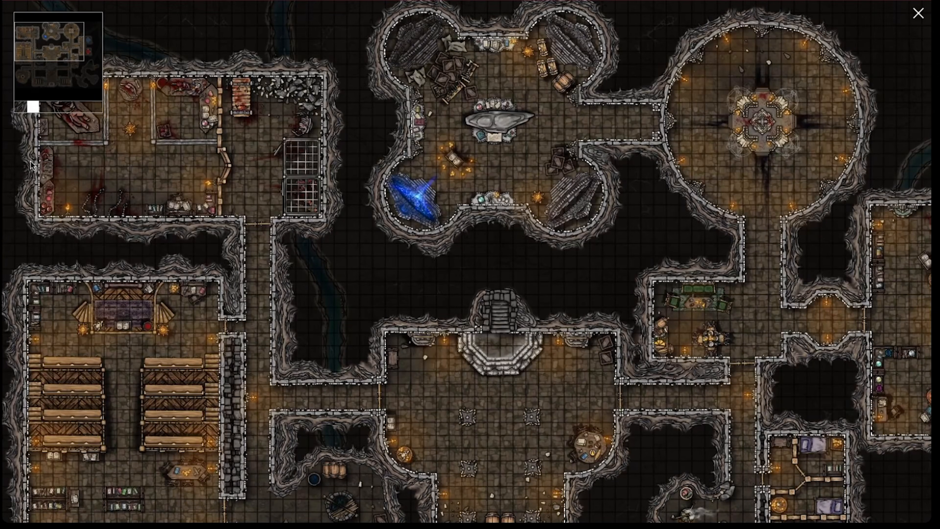
pyautogui.scroll(-3, 374, 89)
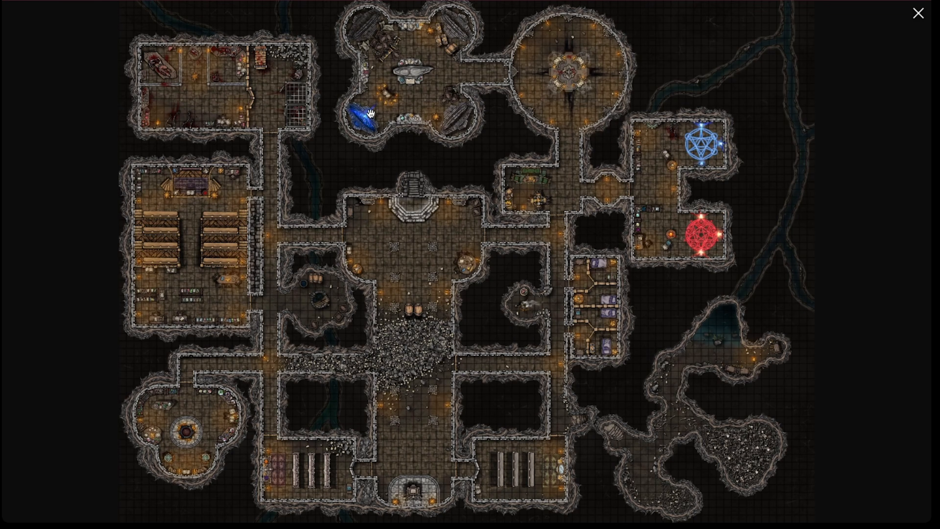
pyautogui.press('Escape')
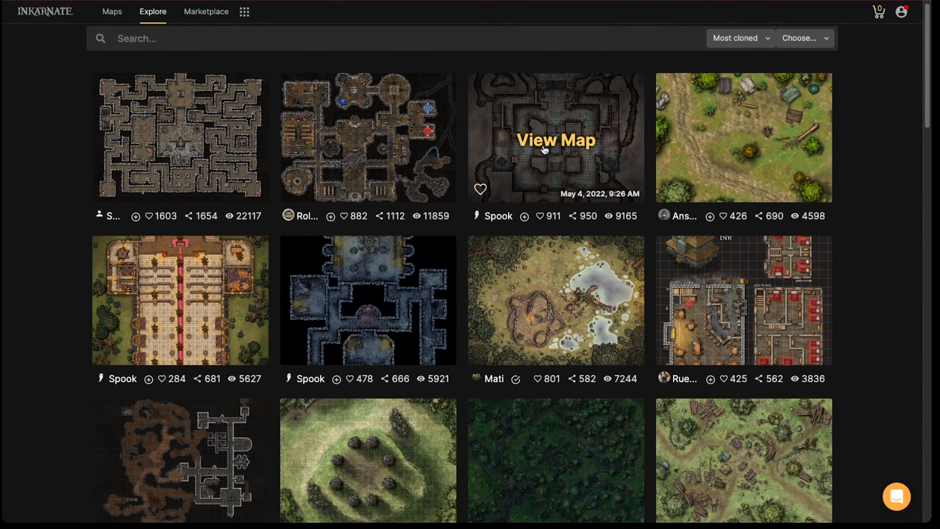
# Open the Temple Dungeon map at full size, inspect its upper sanctuary and overall layout, and return to the map list
pyautogui.click(543, 144)
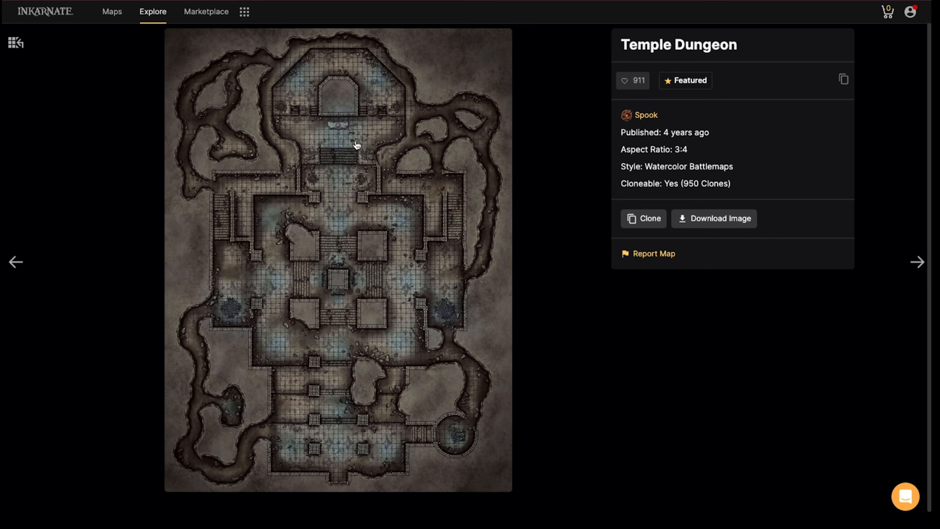
pyautogui.click(346, 147)
pyautogui.scroll(5, 470, 177)
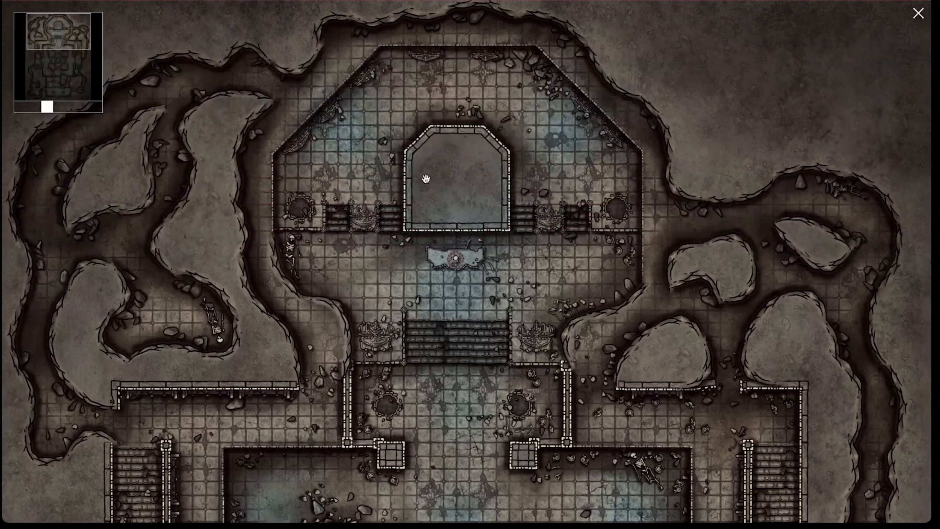
pyautogui.scroll(-3, 418, 186)
pyautogui.scroll(-3, 419, 187)
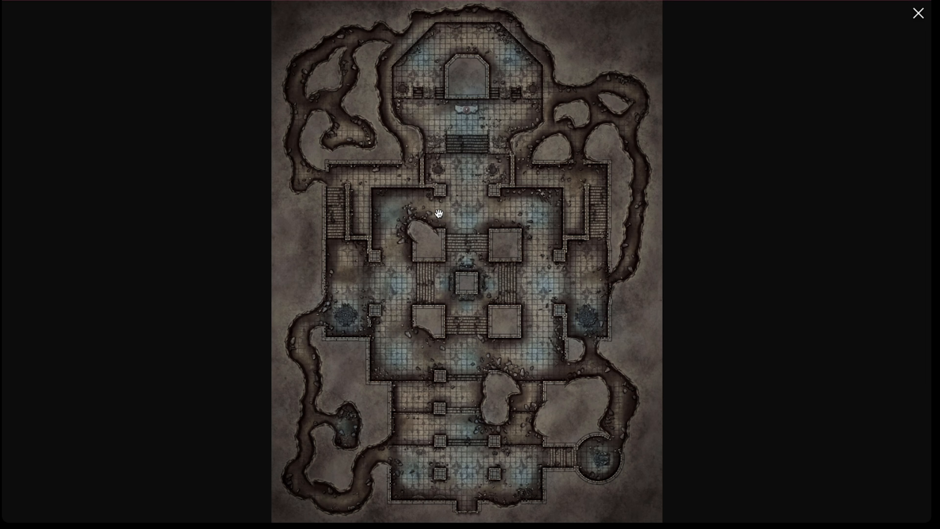
pyautogui.press('Escape')
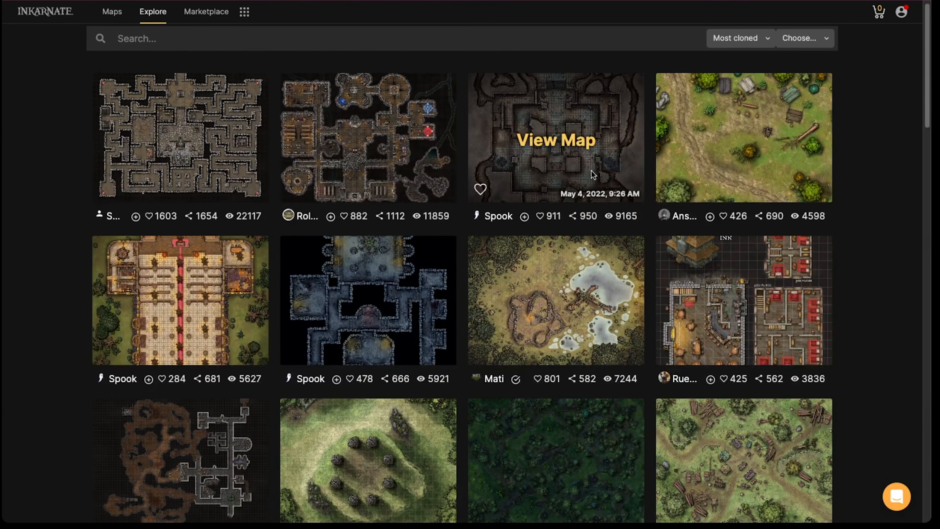
# Open the Church of the Bird Person map at full size and examine the carpeted nave and its side alcoves up close
pyautogui.scroll(-1, 273, 325)
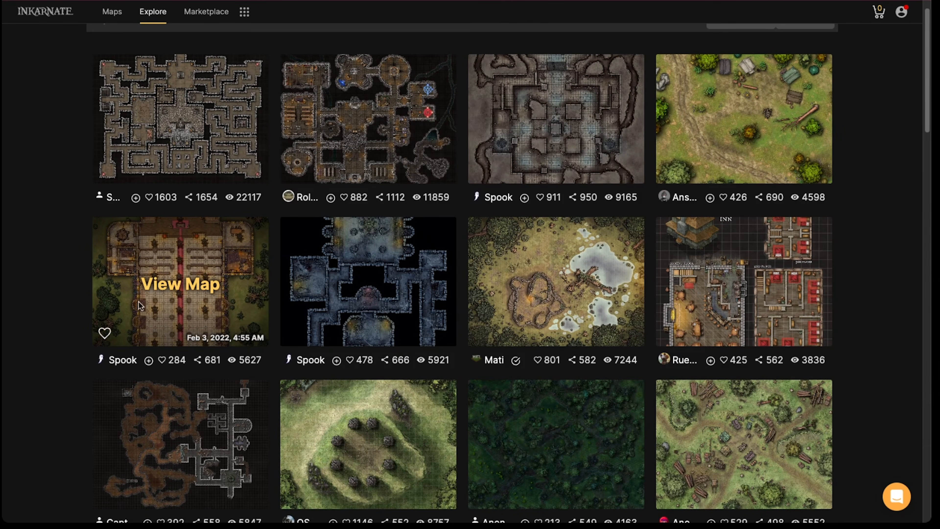
pyautogui.click(163, 286)
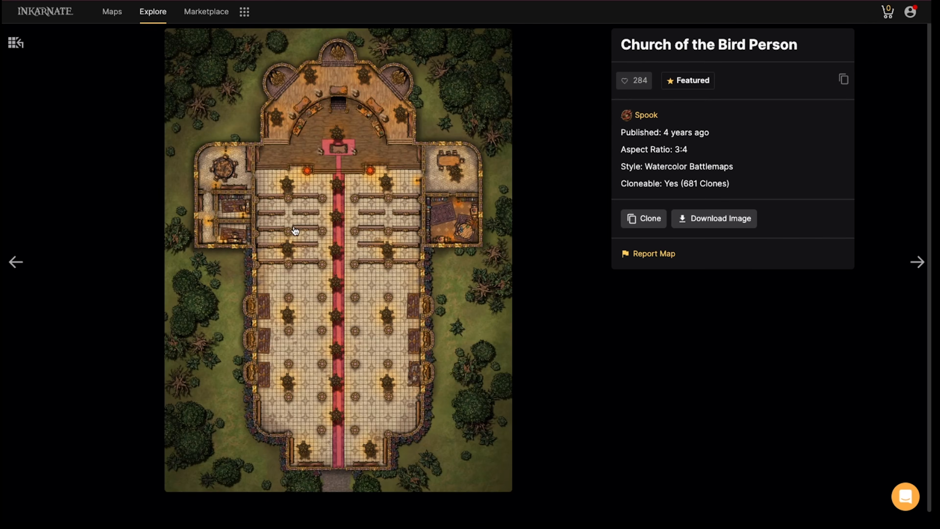
pyautogui.click(295, 231)
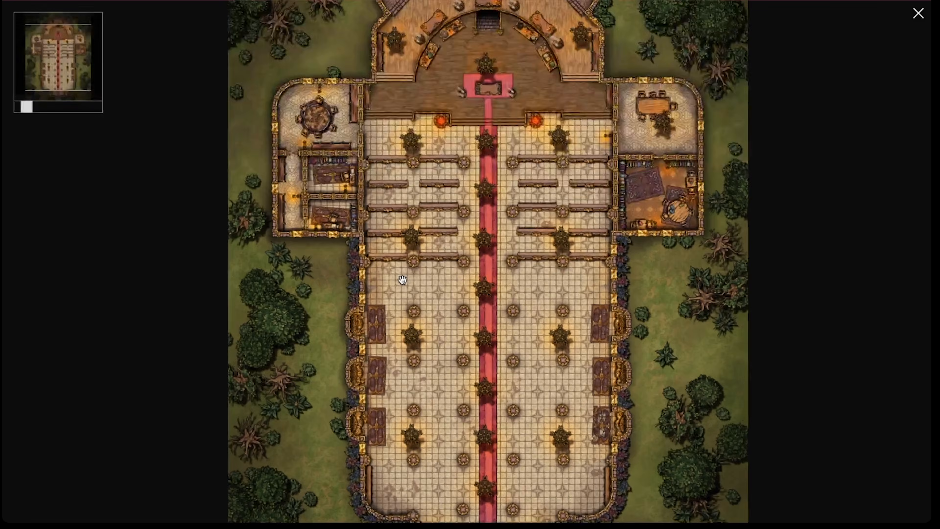
pyautogui.scroll(3, 403, 280)
pyautogui.moveTo(402, 280); pyautogui.dragTo(418, 223)
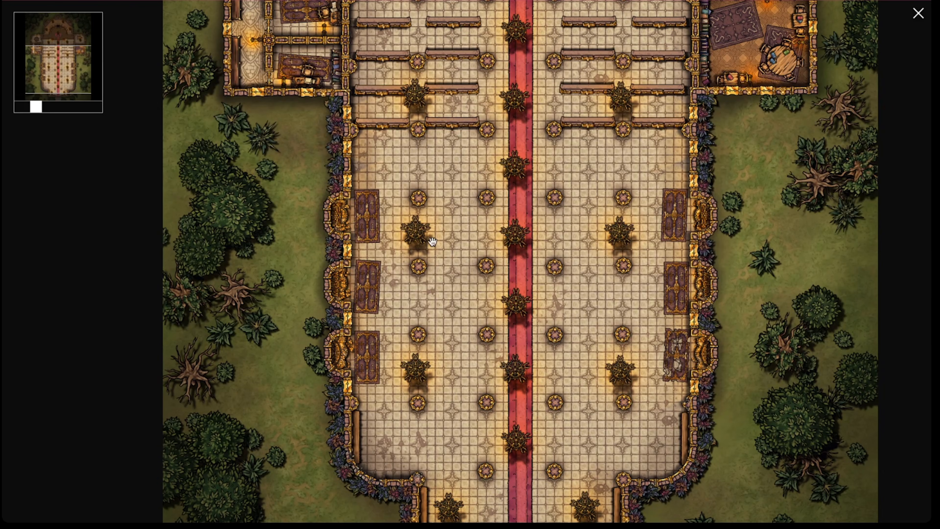
pyautogui.scroll(5, 432, 243)
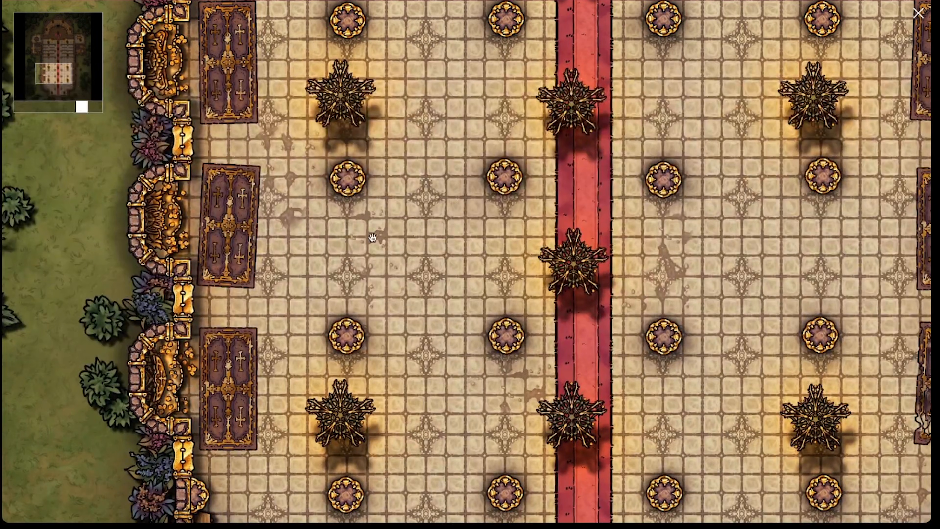
pyautogui.moveTo(483, 179); pyautogui.dragTo(355, 290)
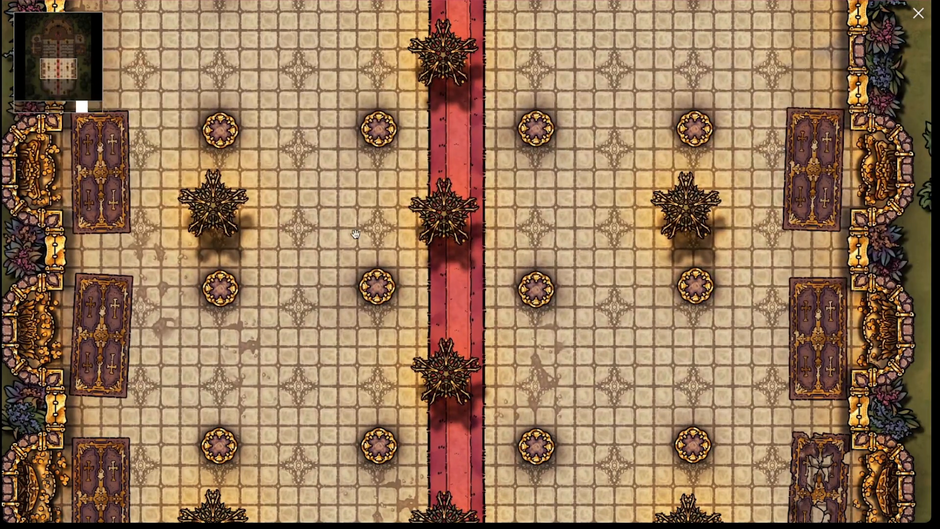
pyautogui.moveTo(261, 332); pyautogui.dragTo(263, 227)
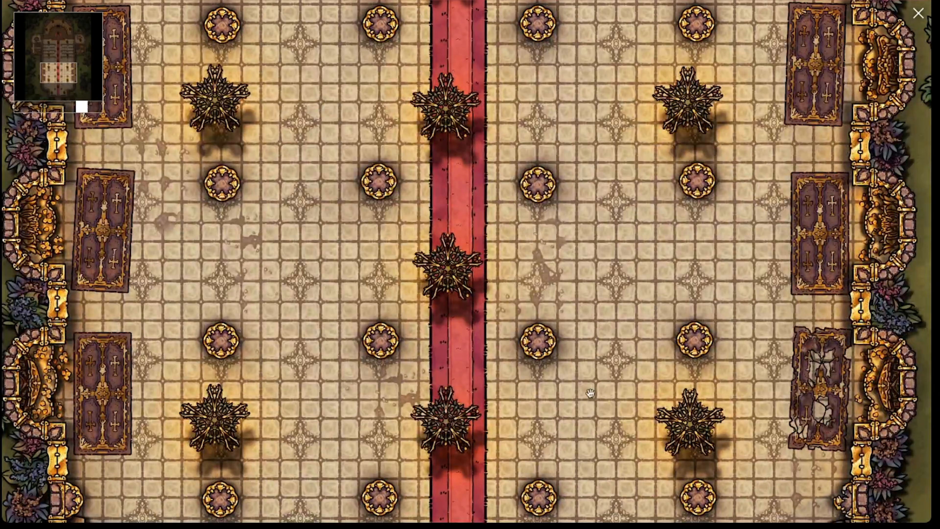
pyautogui.moveTo(590, 394); pyautogui.dragTo(617, 174)
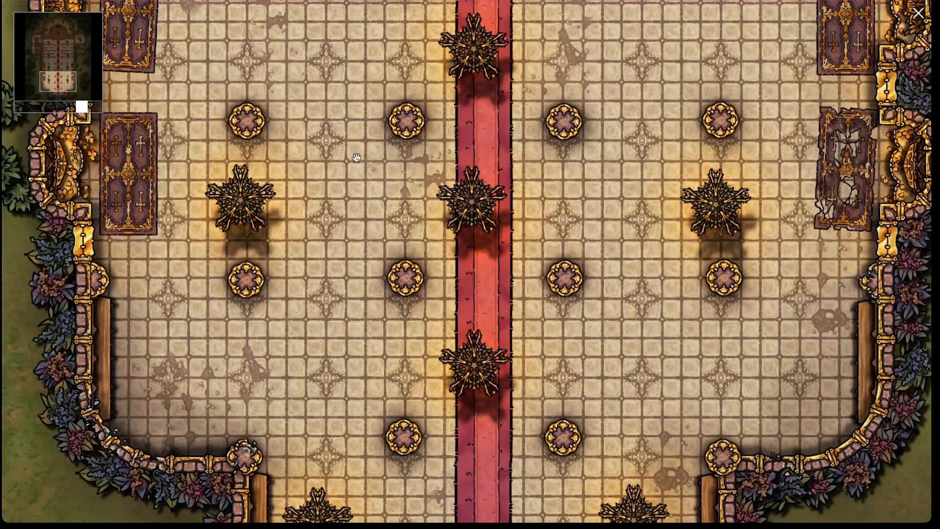
pyautogui.moveTo(629, 202); pyautogui.dragTo(615, 439)
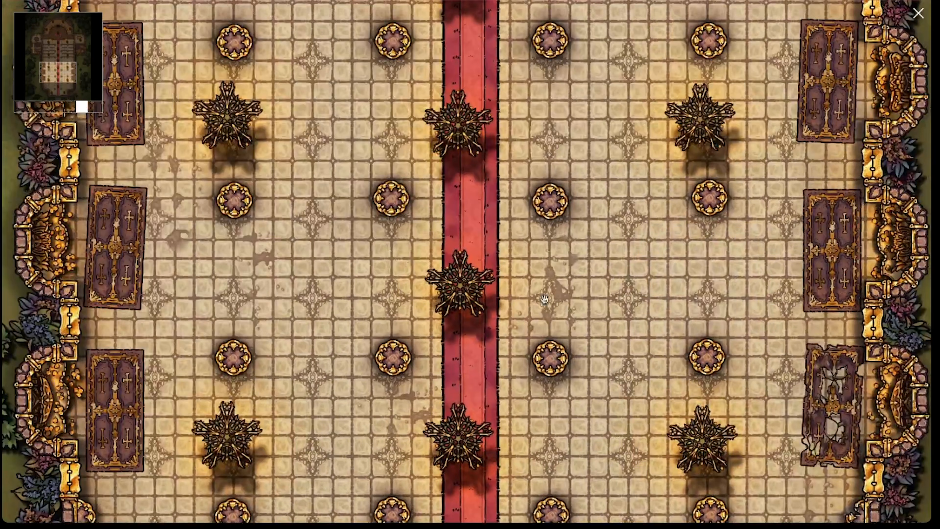
# Examine the church's pews, altar platform and winged statue alcoves, following the red carpet toward the apse
pyautogui.moveTo(567, 164); pyautogui.dragTo(550, 426)
pyautogui.moveTo(458, 109); pyautogui.dragTo(478, 336)
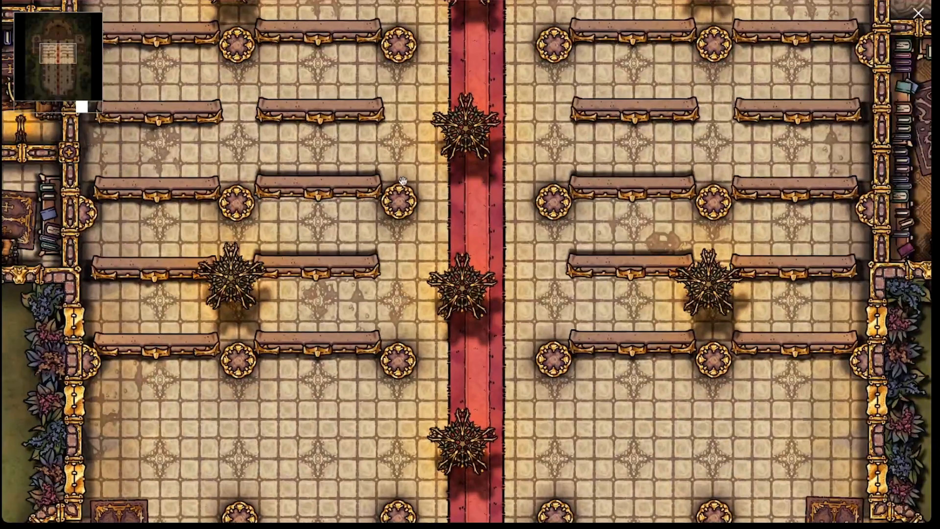
pyautogui.moveTo(497, 376); pyautogui.dragTo(506, 438)
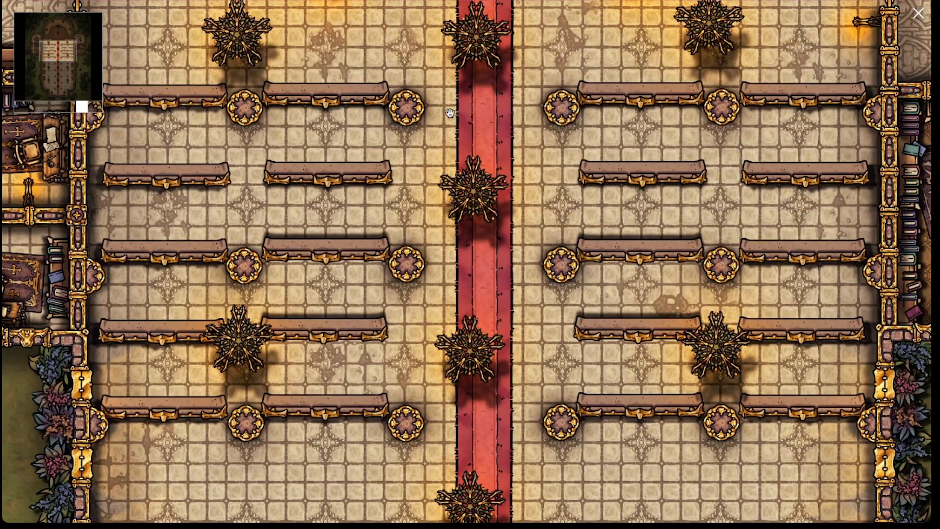
pyautogui.moveTo(450, 113); pyautogui.dragTo(451, 292)
pyautogui.moveTo(418, 194); pyautogui.dragTo(450, 410)
pyautogui.moveTo(537, 106); pyautogui.dragTo(569, 207)
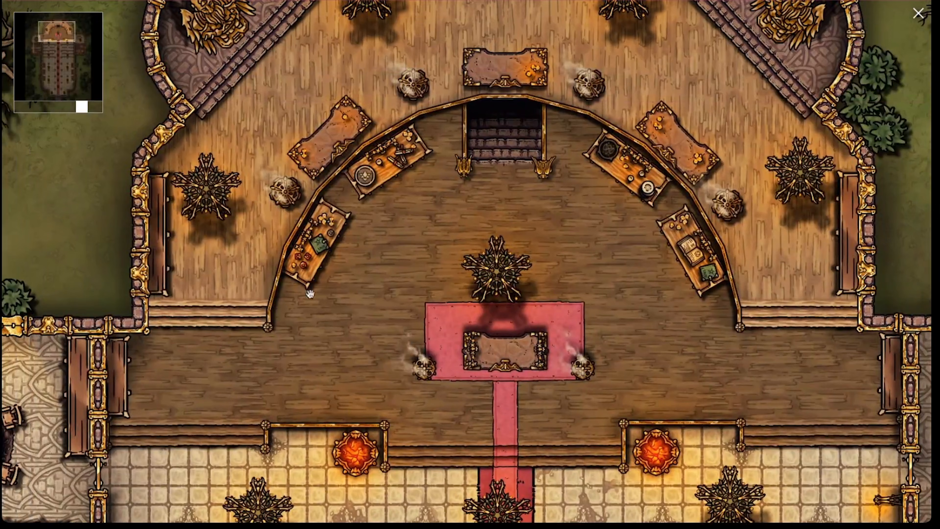
pyautogui.moveTo(306, 390); pyautogui.dragTo(456, 298)
pyautogui.moveTo(431, 83); pyautogui.dragTo(393, 284)
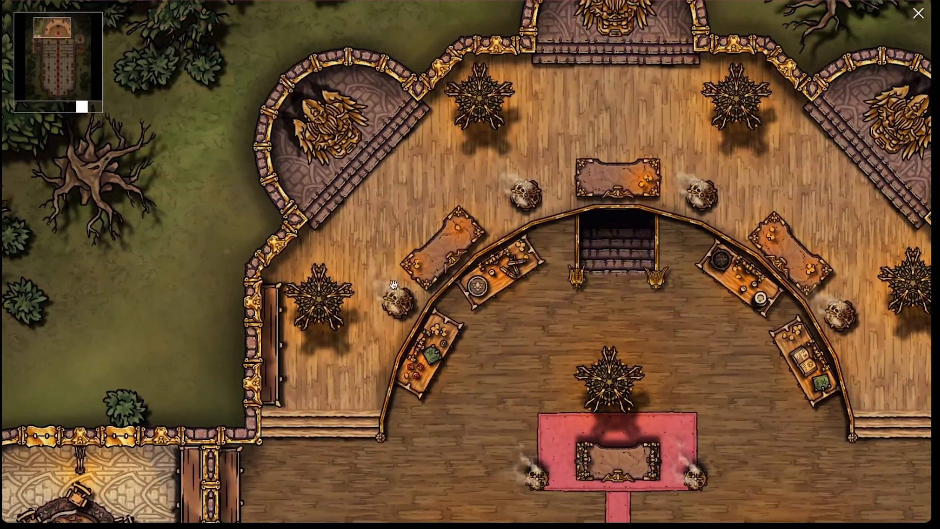
pyautogui.moveTo(495, 178); pyautogui.dragTo(586, 247)
pyautogui.moveTo(417, 392); pyautogui.dragTo(416, 437)
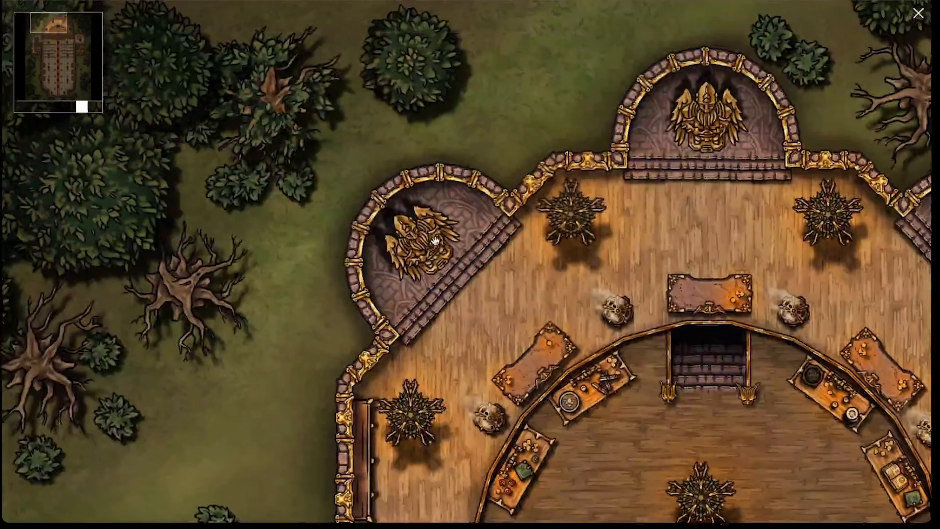
pyautogui.moveTo(582, 230); pyautogui.dragTo(352, 227)
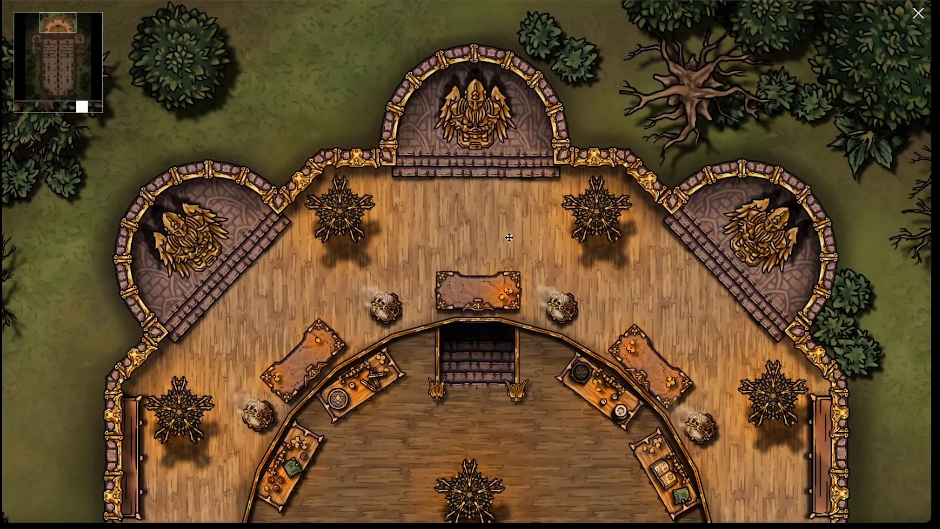
# Inspect the church's western side rooms and wider layout, and return to the map list
pyautogui.moveTo(509, 237); pyautogui.dragTo(418, 193)
pyautogui.moveTo(401, 482); pyautogui.dragTo(482, 154)
pyautogui.moveTo(370, 250); pyautogui.dragTo(405, 156)
pyautogui.moveTo(328, 242); pyautogui.dragTo(436, 217)
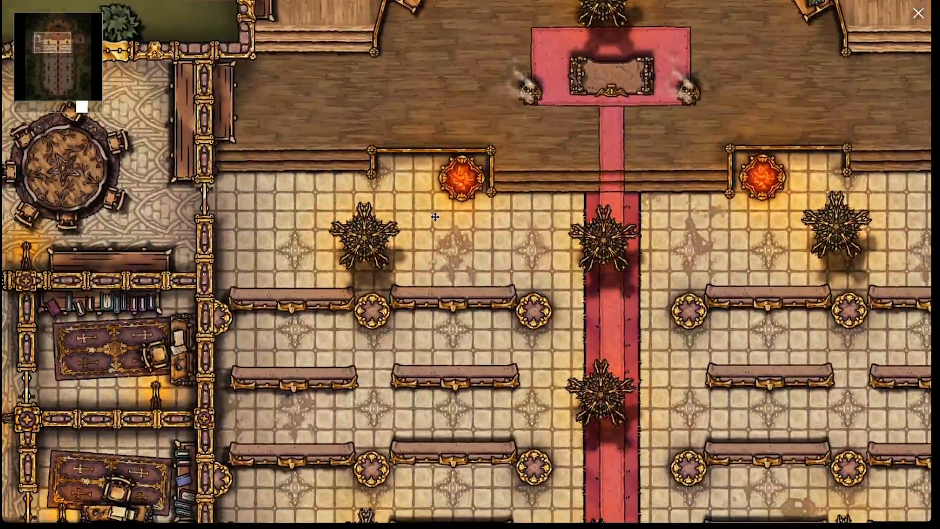
pyautogui.moveTo(249, 257); pyautogui.dragTo(349, 242)
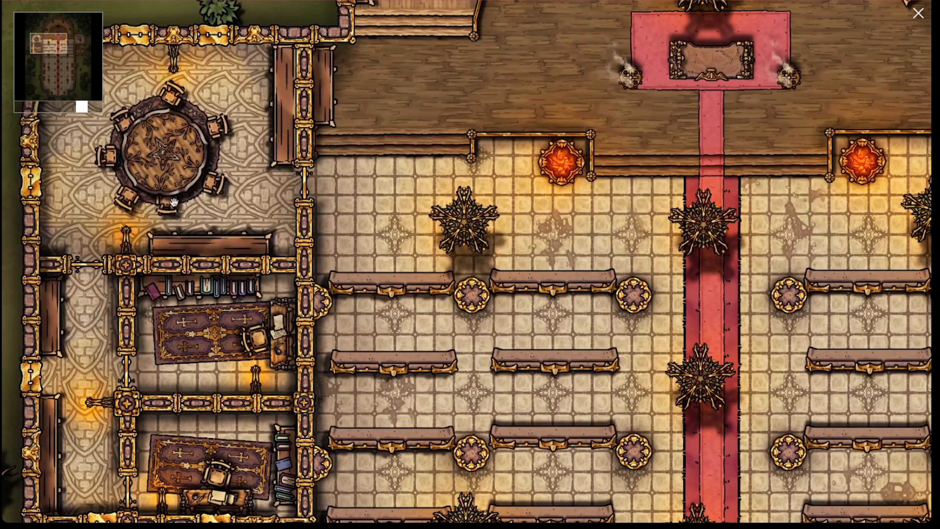
pyautogui.scroll(-2, 211, 190)
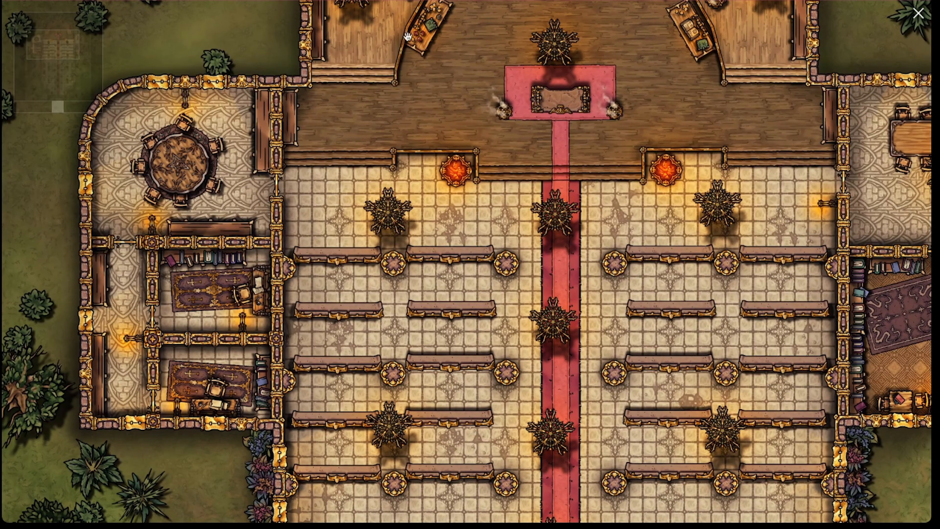
pyautogui.scroll(-3, 385, 48)
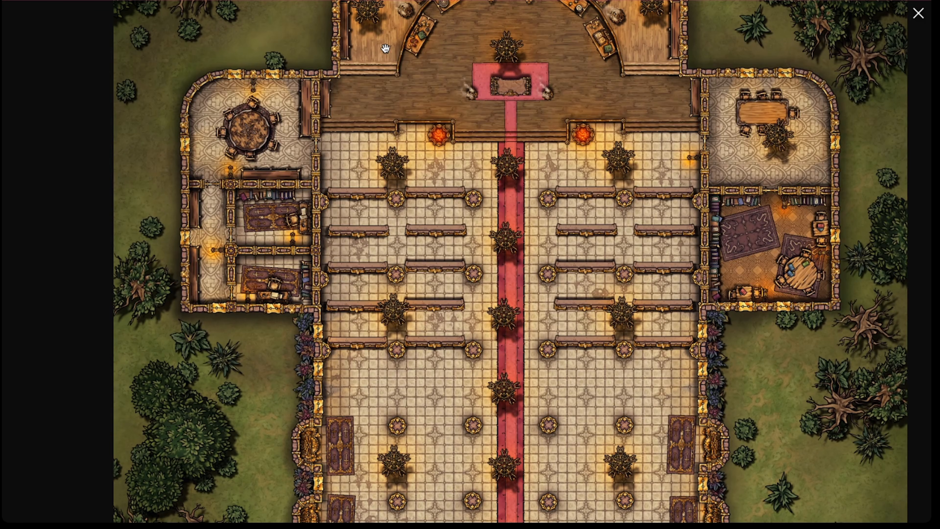
pyautogui.press('Escape')
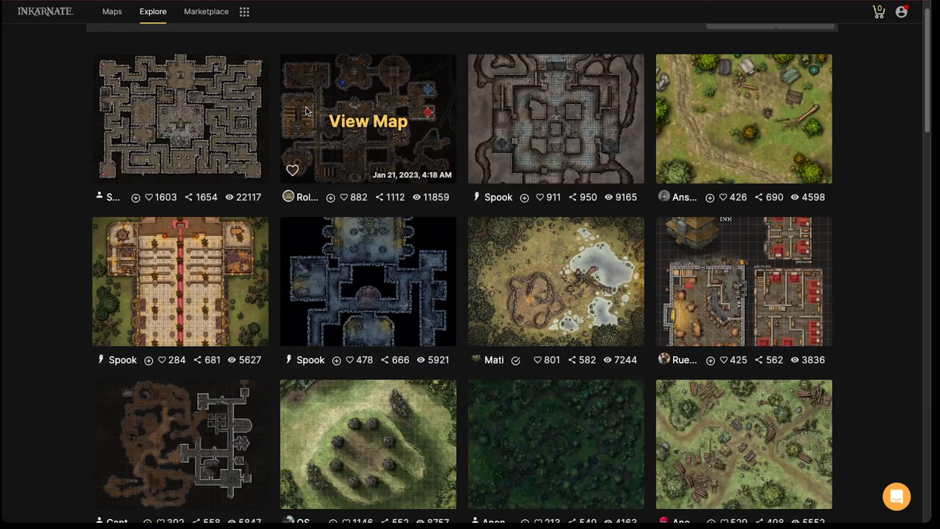
# Browse the most-cloned maps and open the grassy hill map with the ring of stone pillars at full size
pyautogui.scroll(-2, 300, 104)
pyautogui.scroll(-1, 235, 192)
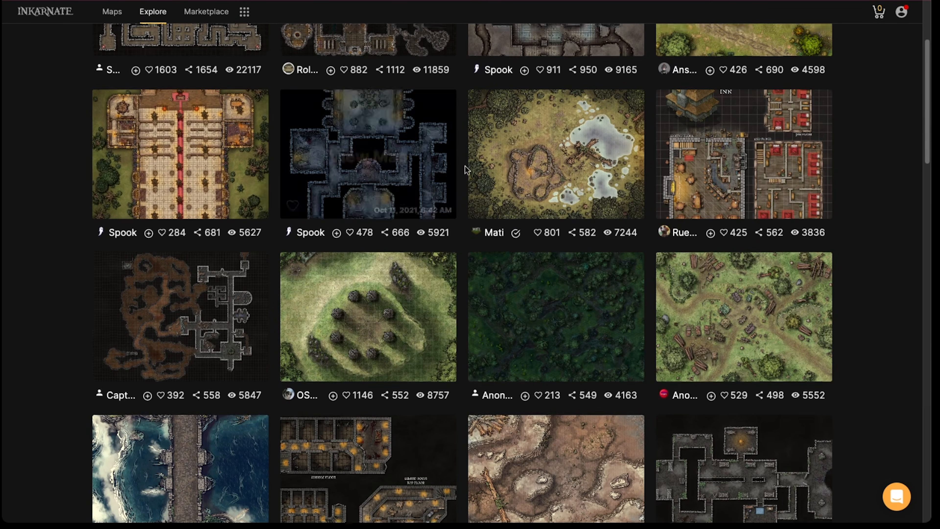
pyautogui.scroll(4, 465, 165)
pyautogui.scroll(-3, 463, 179)
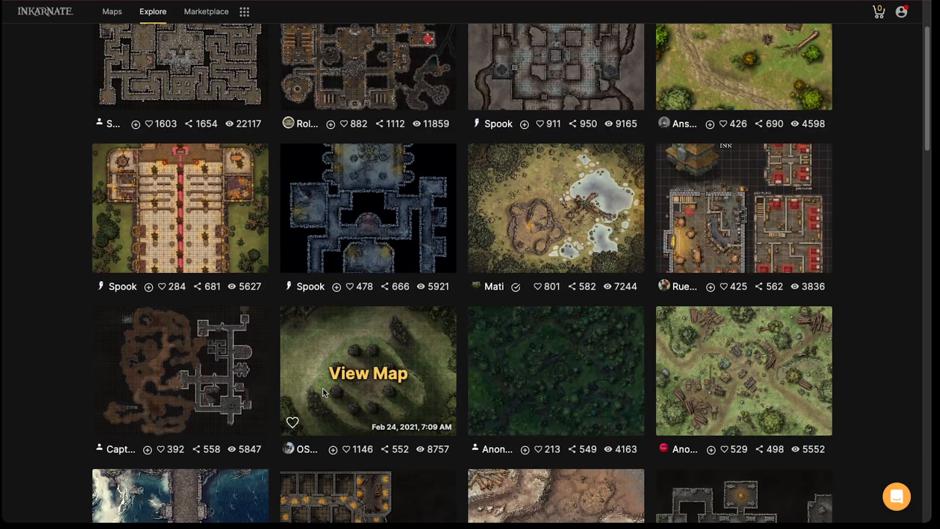
pyautogui.click(343, 382)
pyautogui.click(312, 279)
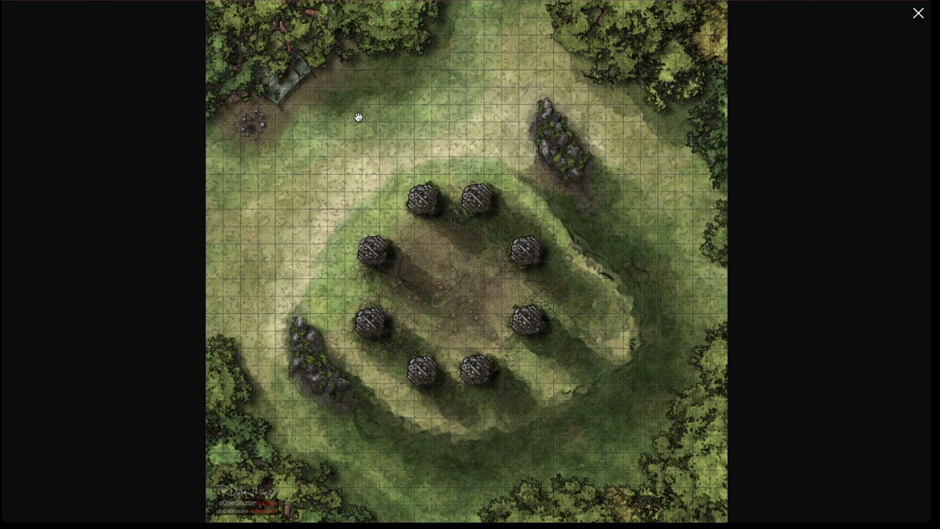
# Examine the pillar ring and the hill's shaded southeastern slope up close, and return to the map list
pyautogui.scroll(1, 405, 371)
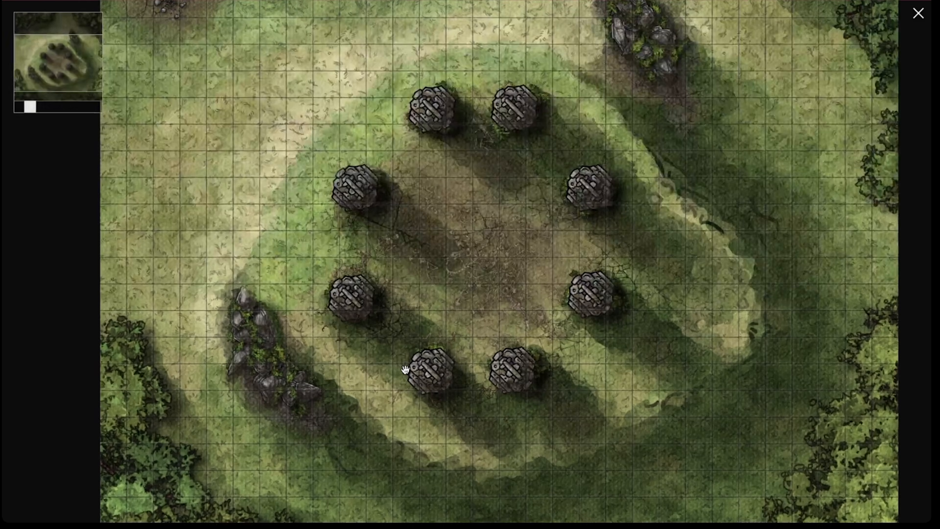
pyautogui.scroll(1, 130, 409)
pyautogui.moveTo(131, 409); pyautogui.dragTo(130, 246)
pyautogui.moveTo(880, 241); pyautogui.dragTo(556, 234)
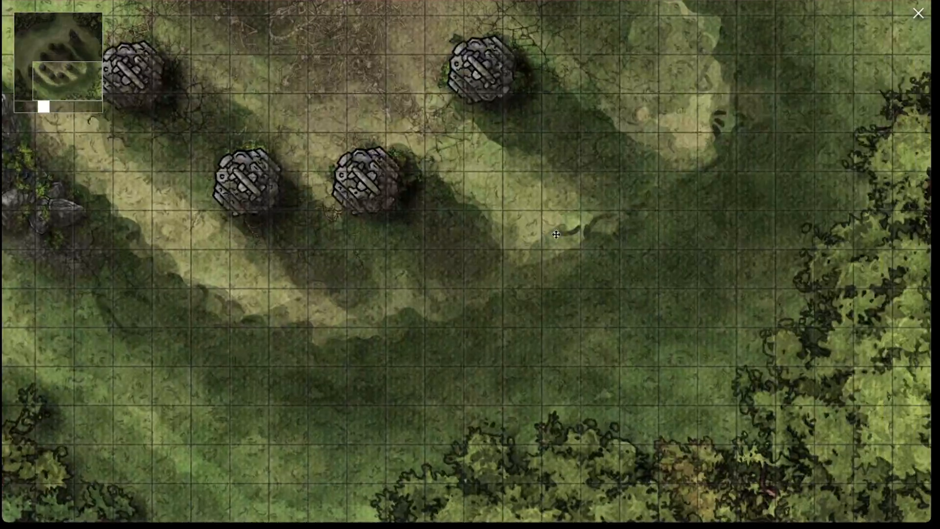
pyautogui.scroll(-3, 557, 234)
pyautogui.press('Escape')
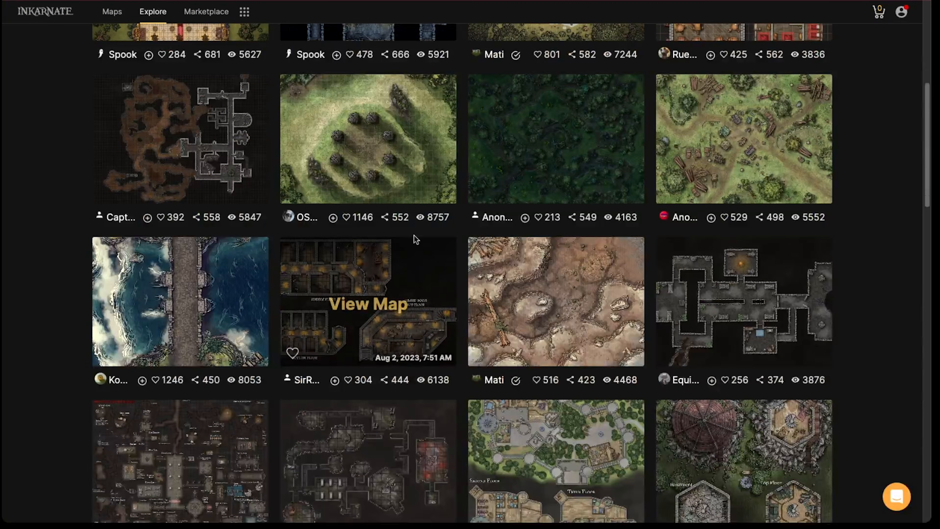
# Open the forest castle map with ground level, second and third floor plans at full size, and close it again
pyautogui.scroll(-3, 416, 240)
pyautogui.scroll(-2, 458, 208)
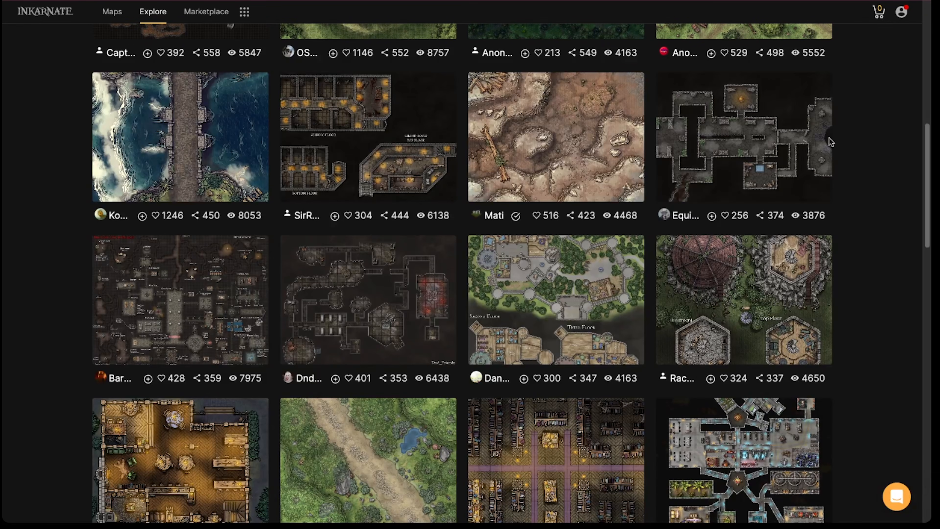
pyautogui.scroll(-3, 414, 221)
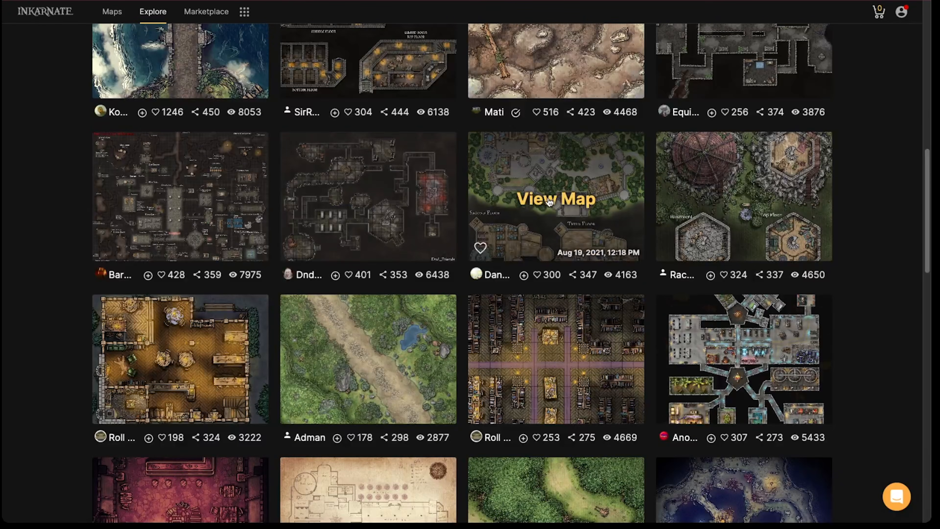
pyautogui.click(550, 202)
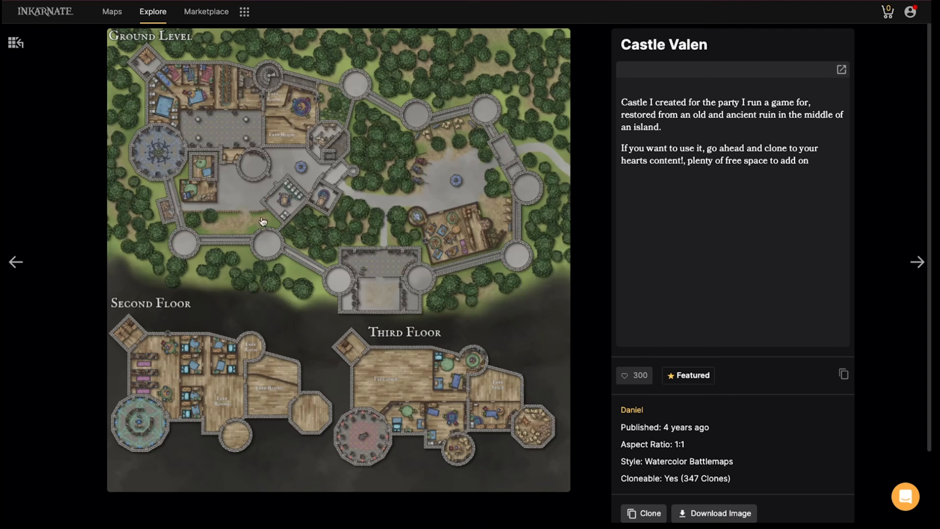
pyautogui.click(281, 236)
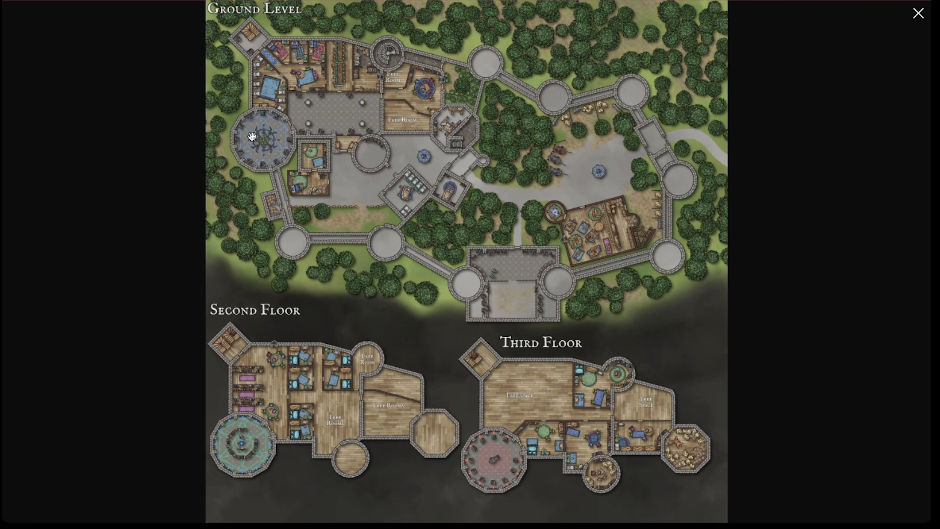
pyautogui.press('Escape')
# View the details of the Tavern (night) map and return to the map list
pyautogui.scroll(-5, 367, 159)
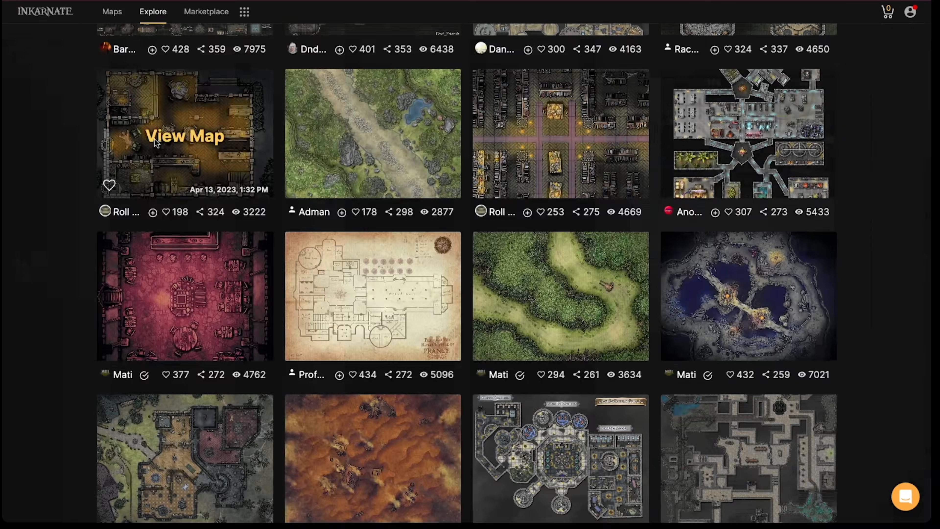
pyautogui.click(154, 139)
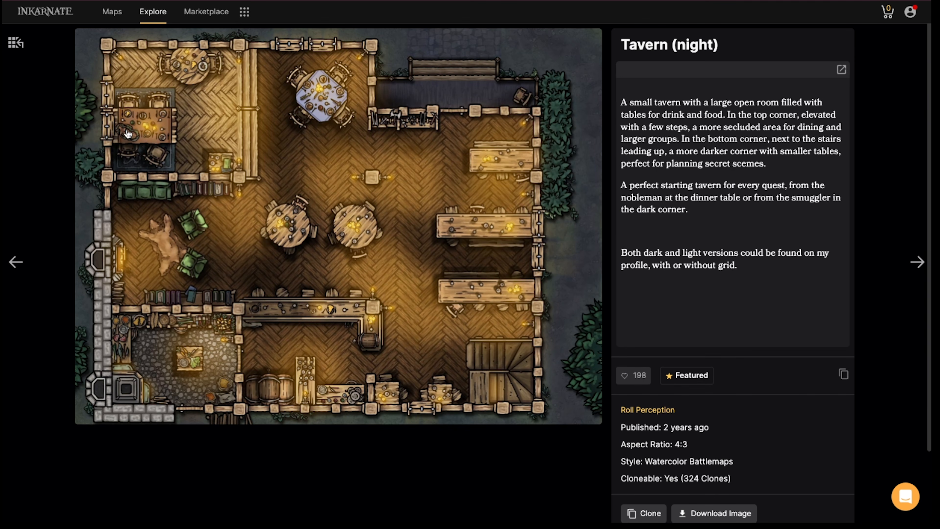
pyautogui.hotkey('alt', 'Left')
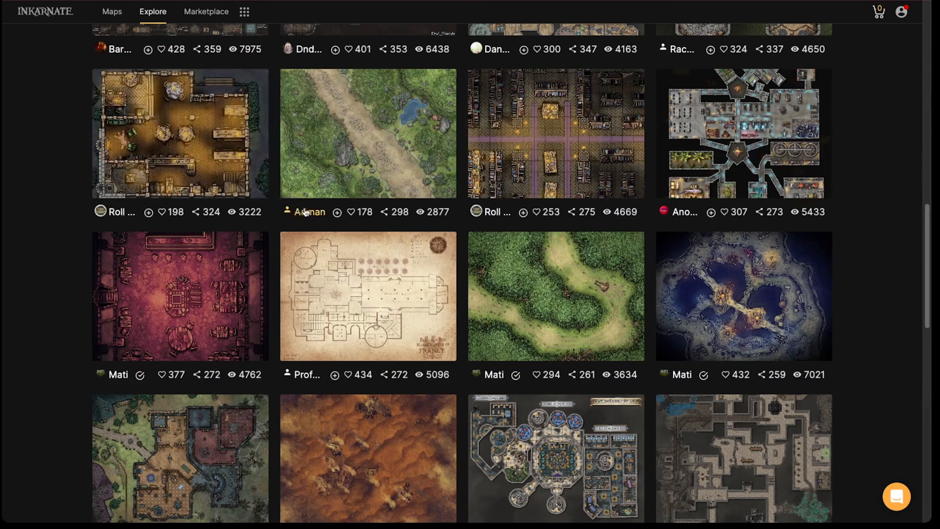
# Search the published maps for "Forest Ruin" and filter them by the Fantasy Battlemaps style
pyautogui.scroll(20, 312, 196)
pyautogui.scroll(2, 311, 196)
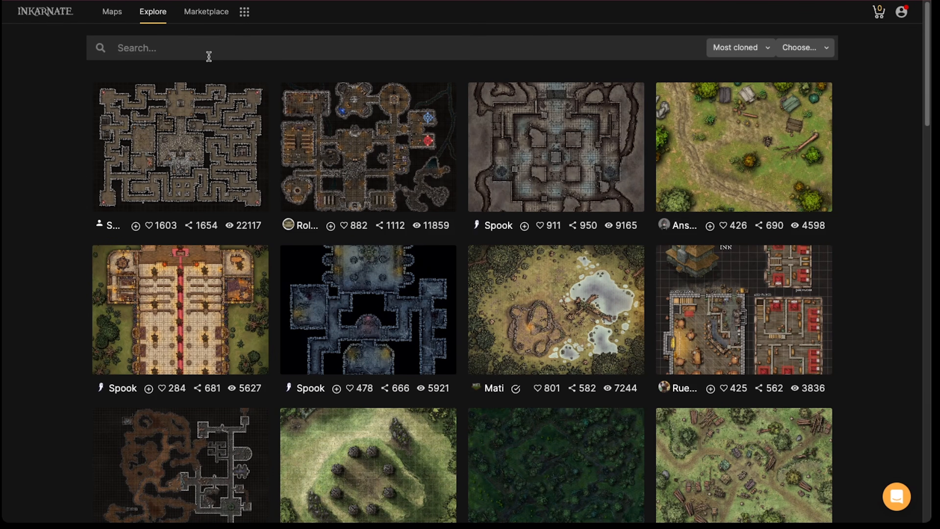
pyautogui.click(204, 51)
pyautogui.write('Forest Ruin')
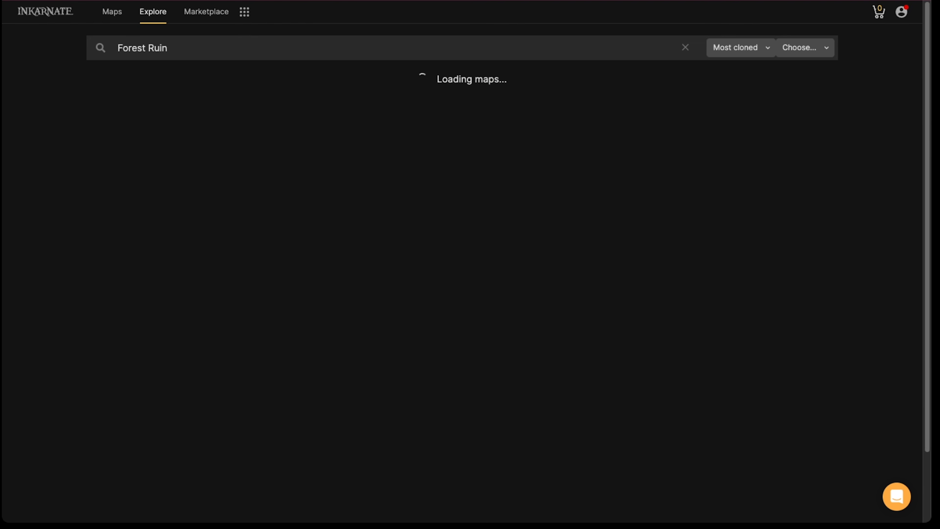
pyautogui.click(813, 57)
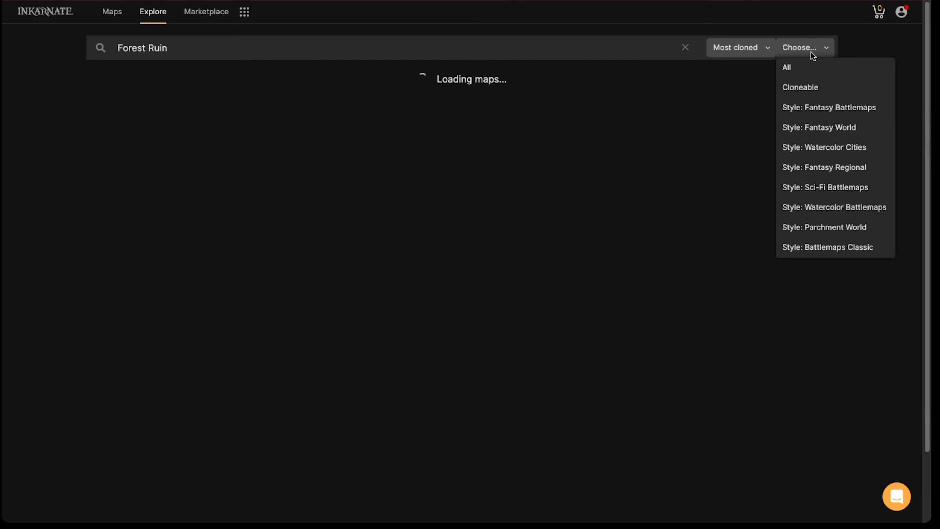
pyautogui.click(819, 109)
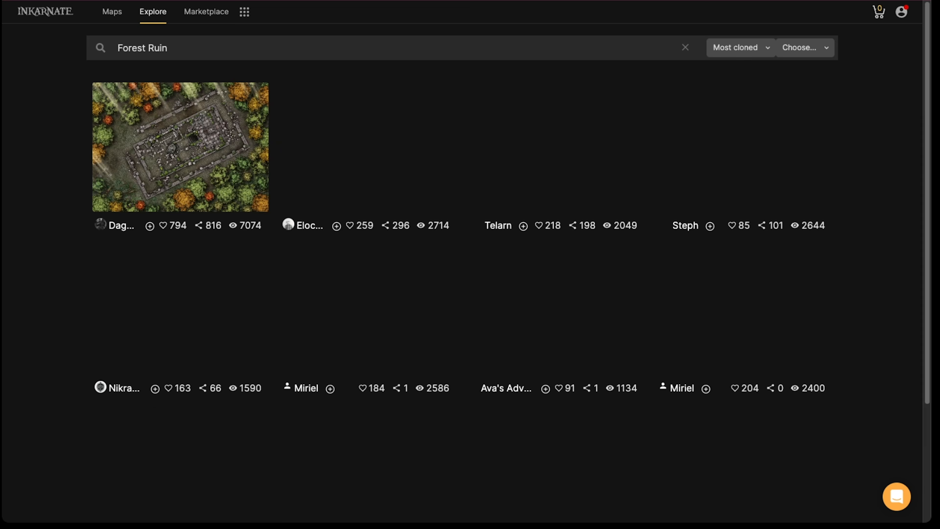
# Look over the search results, view the first few forest ruin maps in turn, and return to the results
pyautogui.scroll(-4, 224, 135)
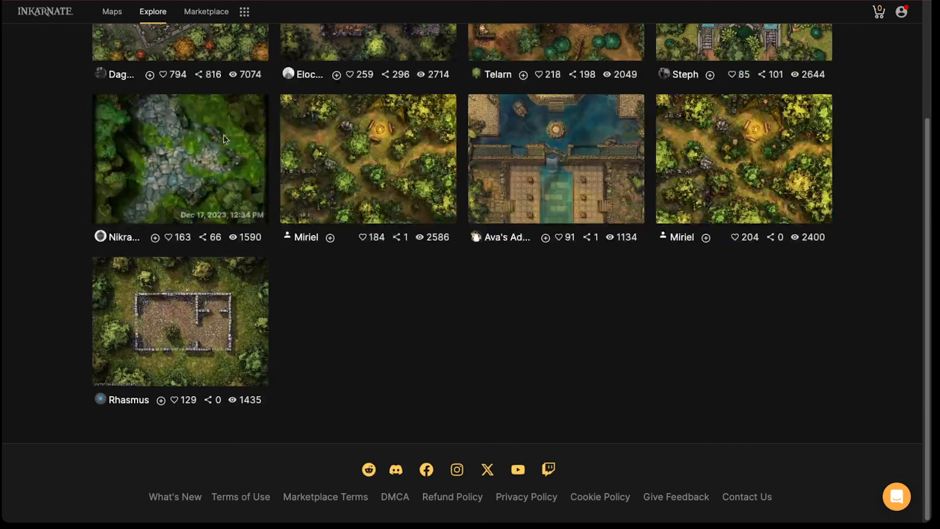
pyautogui.scroll(4, 223, 135)
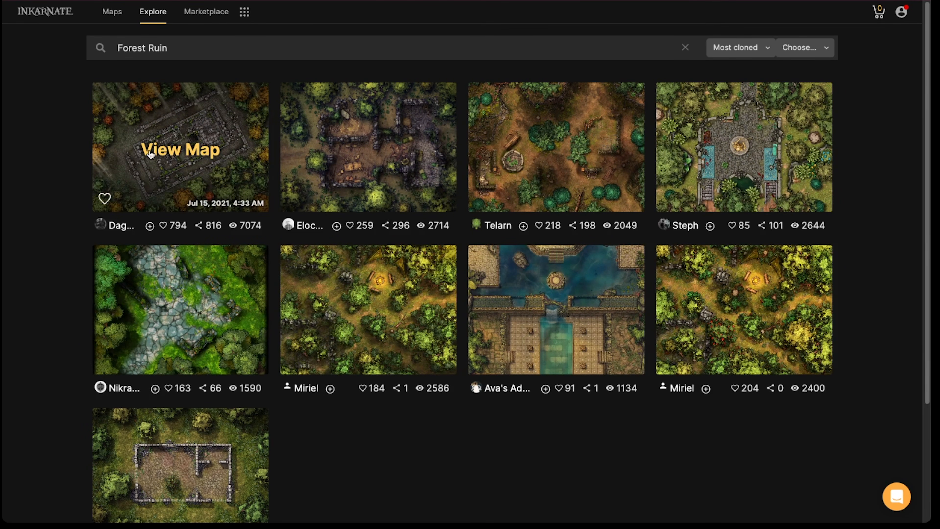
pyautogui.click(150, 154)
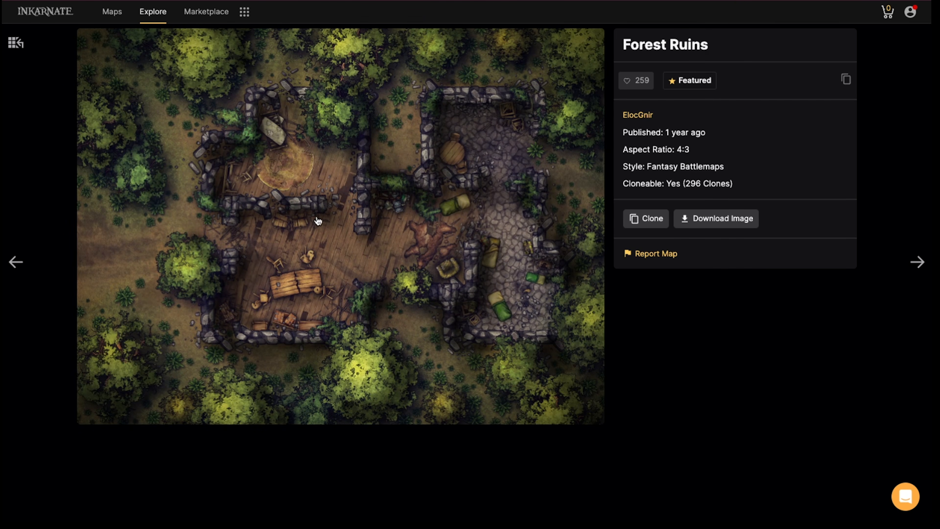
pyautogui.press('Right')
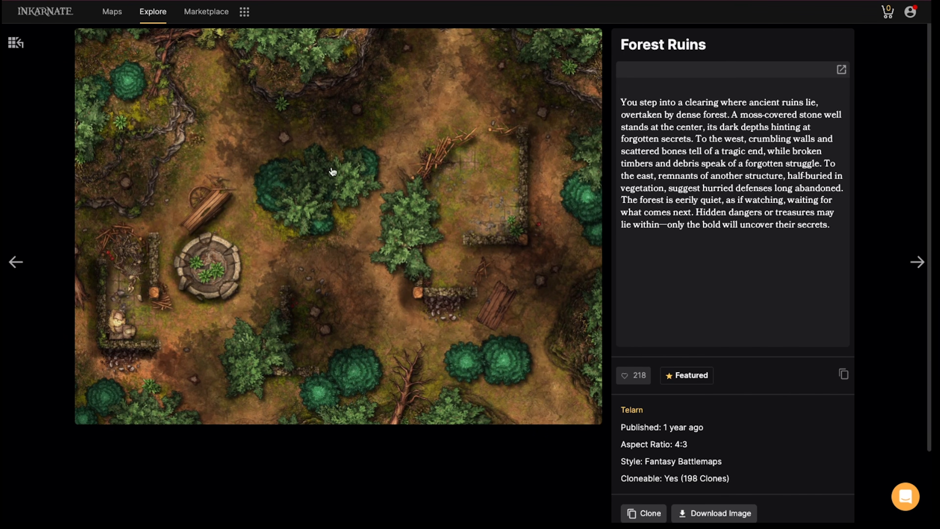
pyautogui.press('Escape')
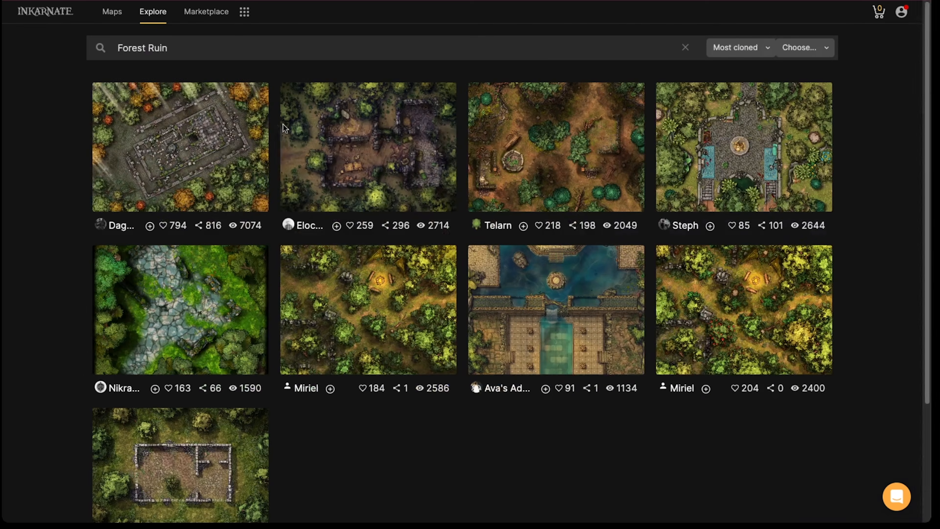
# Filter the published maps by the Watercolor Battlemaps style, without any search term
pyautogui.click(818, 54)
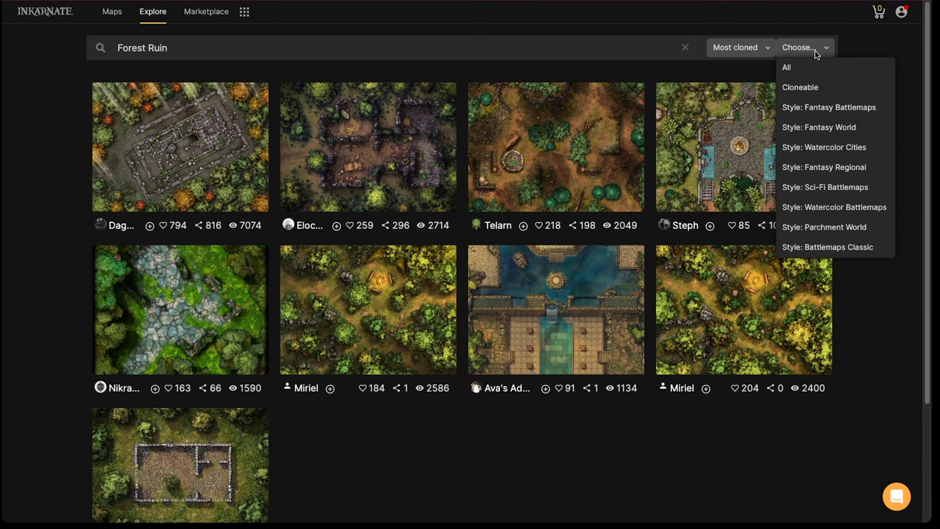
pyautogui.click(812, 208)
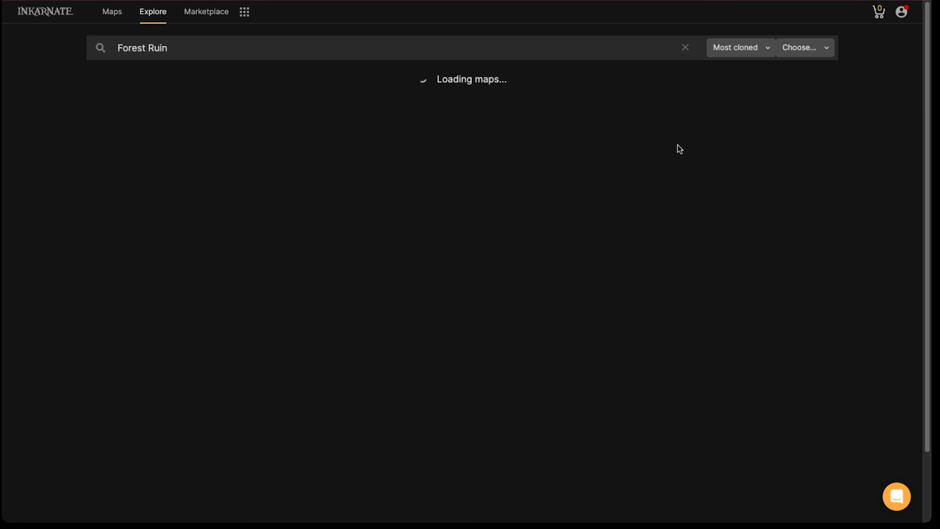
pyautogui.click(181, 53)
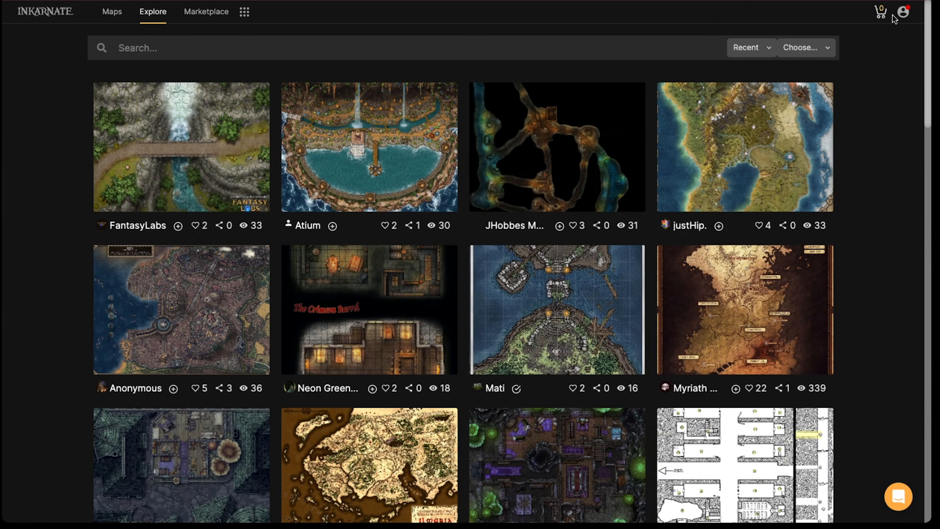
pyautogui.click(823, 48)
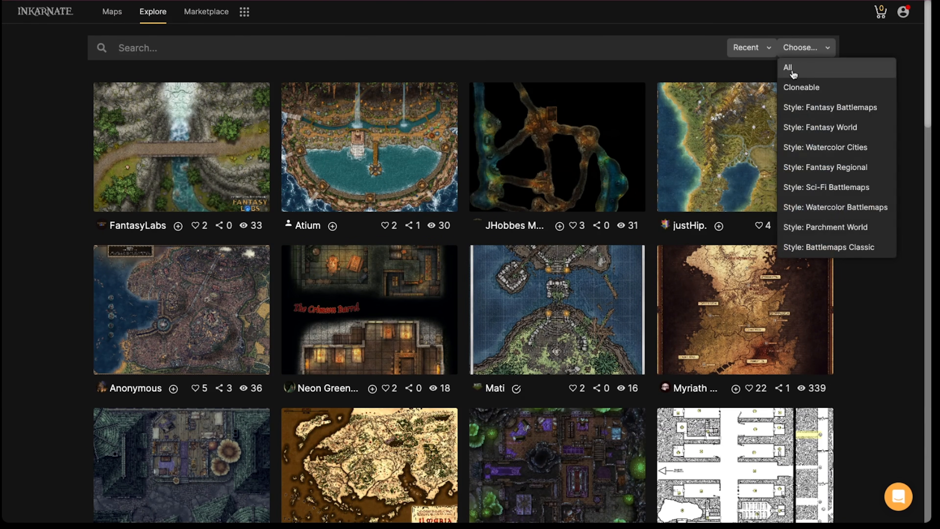
pyautogui.click(822, 207)
# Search the watercolor battlemaps for "Forest Ruin" and shorten the search term to "Ruin"
pyautogui.click(192, 48)
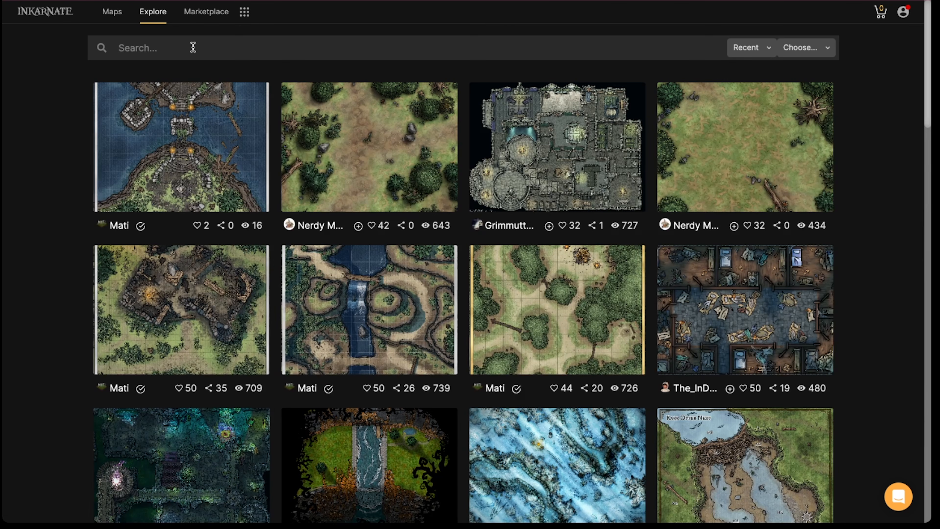
pyautogui.write('Forest Ruin')
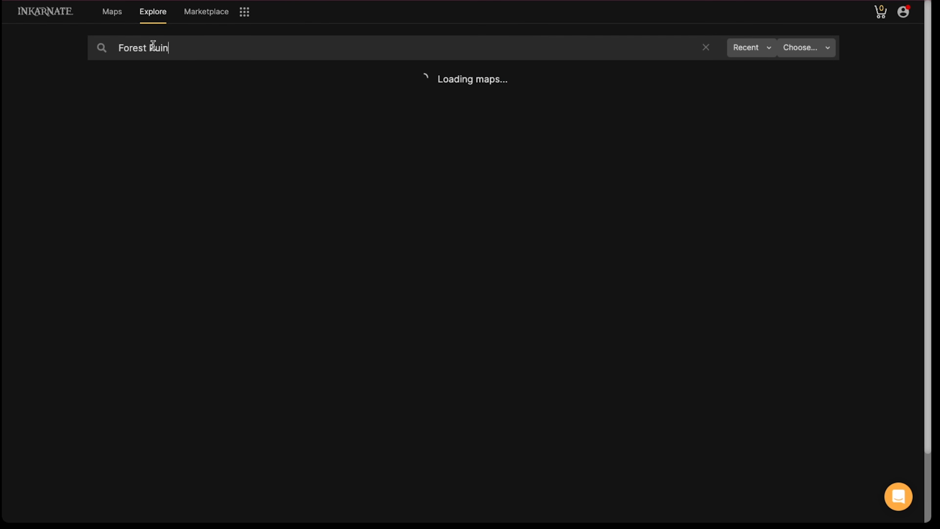
pyautogui.moveTo(150, 47); pyautogui.dragTo(121, 48)
pyautogui.press('BackSpace')
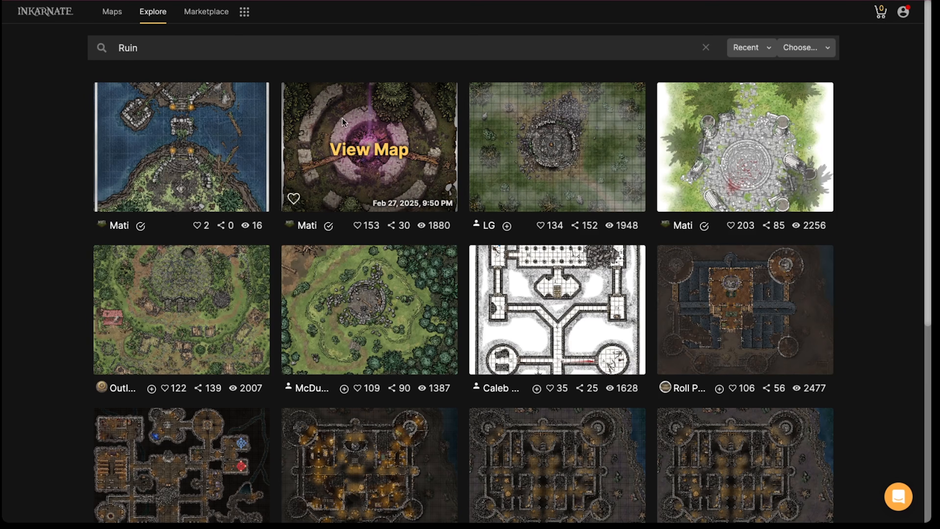
# Look through the maps found for "Ruin" and clear the search term
pyautogui.scroll(-3, 690, 136)
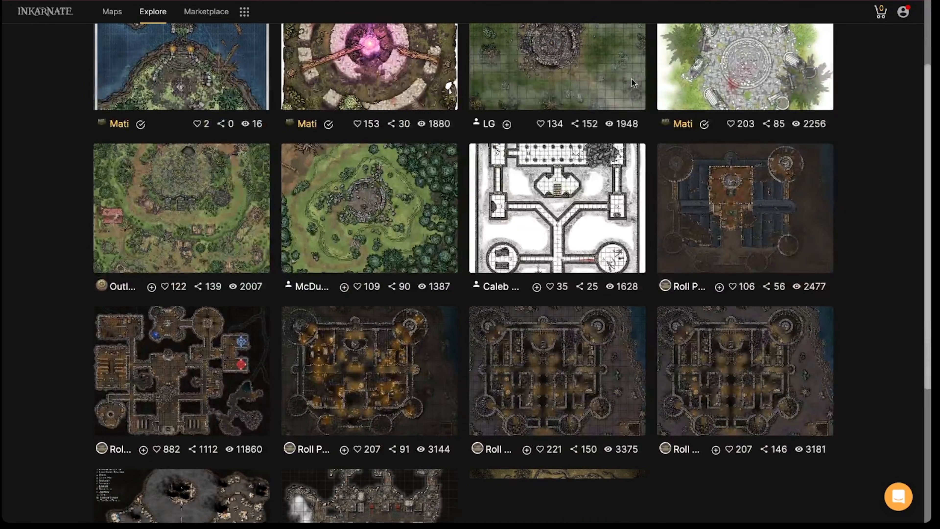
pyautogui.scroll(-3, 593, 130)
pyautogui.scroll(7, 629, 141)
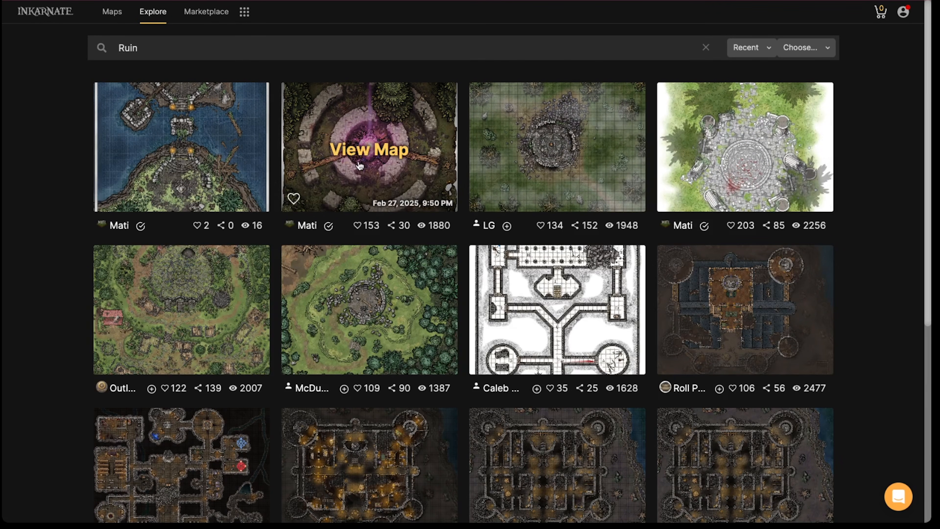
pyautogui.scroll(-5, 441, 182)
pyautogui.scroll(5, 566, 241)
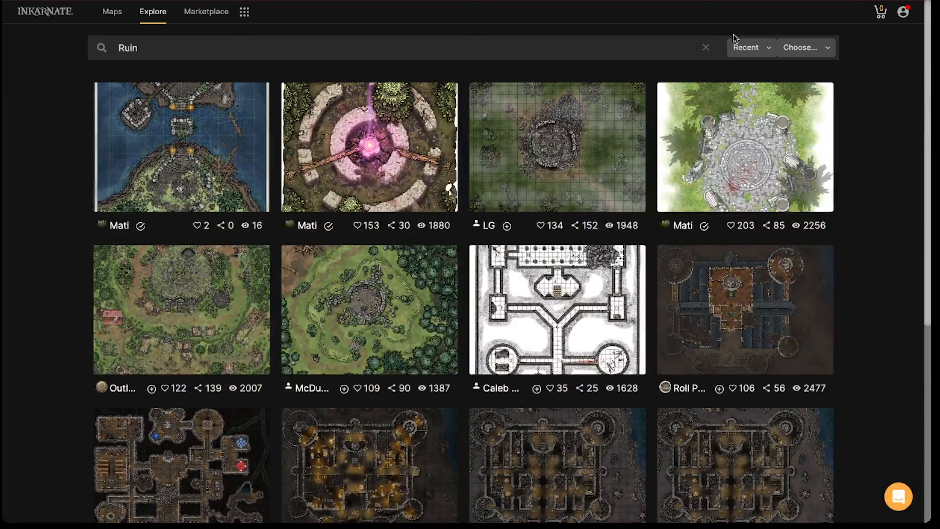
pyautogui.click(706, 47)
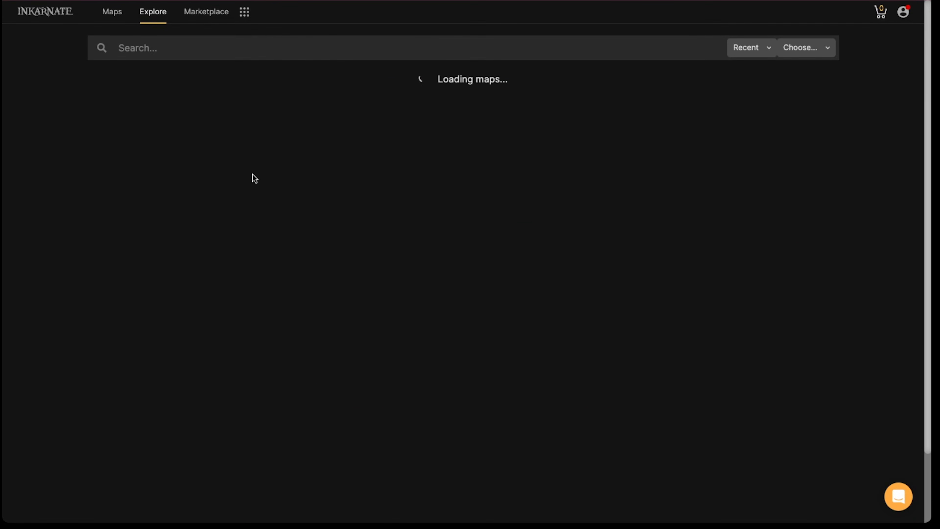
# Open the published map "The River Canyon" and clone it at Ultra (4K) resolution
pyautogui.scroll(-2, 356, 195)
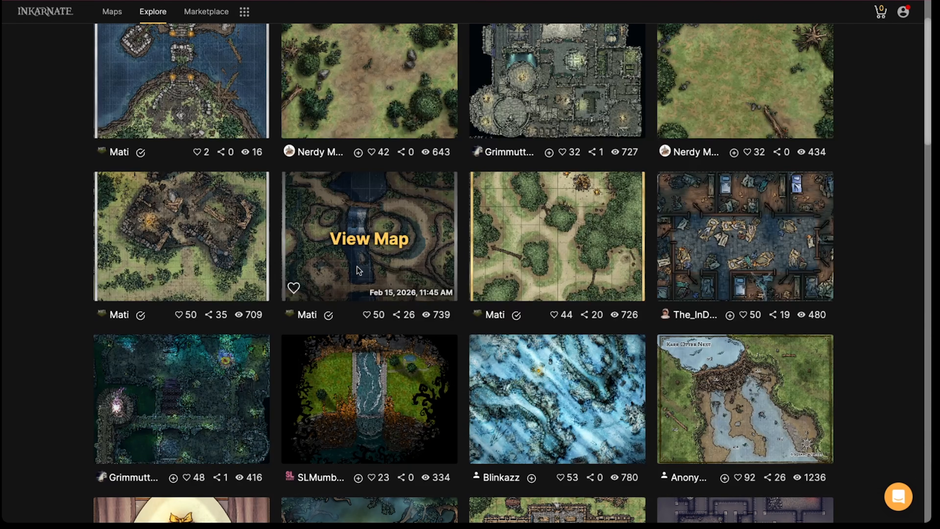
pyautogui.click(368, 244)
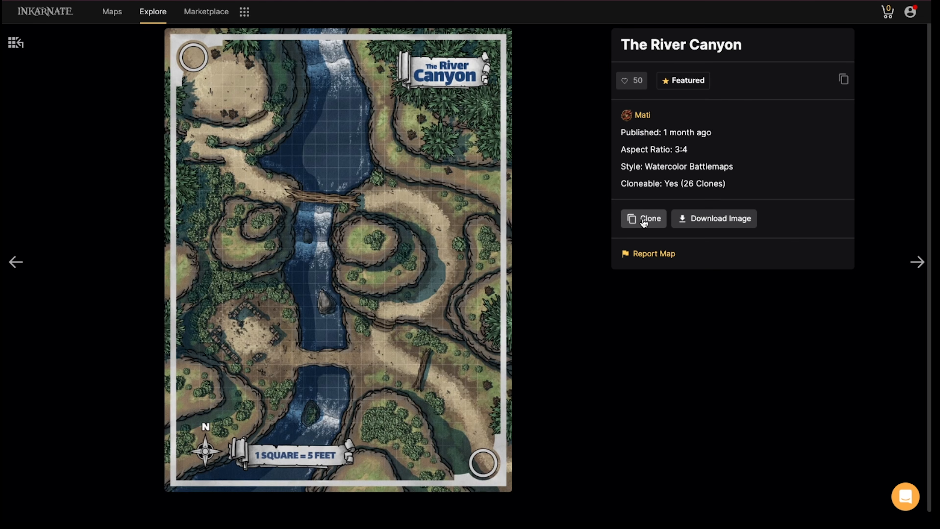
pyautogui.click(637, 222)
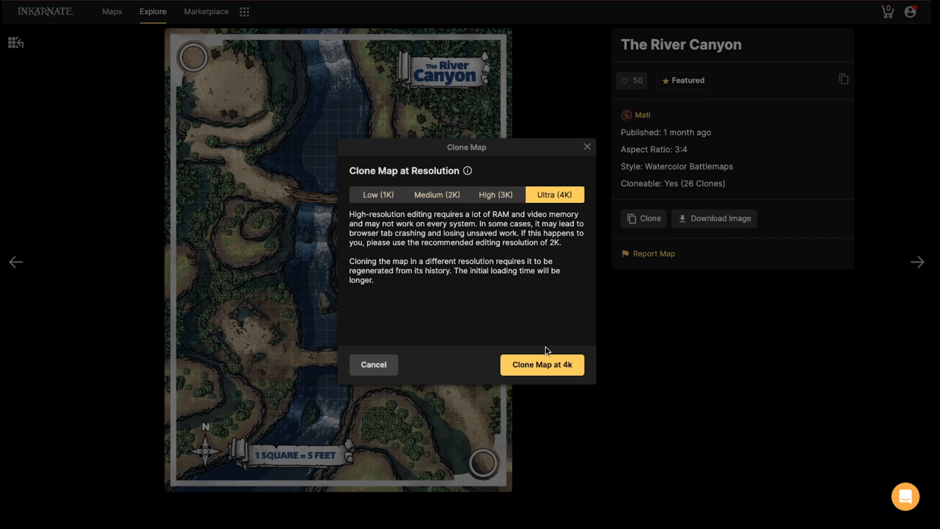
pyautogui.click(526, 357)
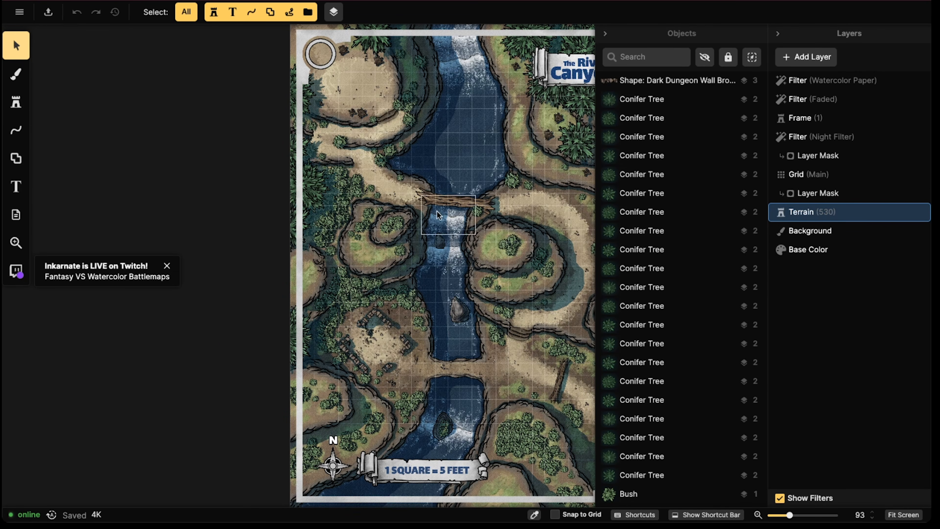
# Hide the main grid layer of the cloned map and dismiss the Twitch live notice
pyautogui.scroll(5, 481, 192)
pyautogui.moveTo(355, 199); pyautogui.dragTo(241, 215)
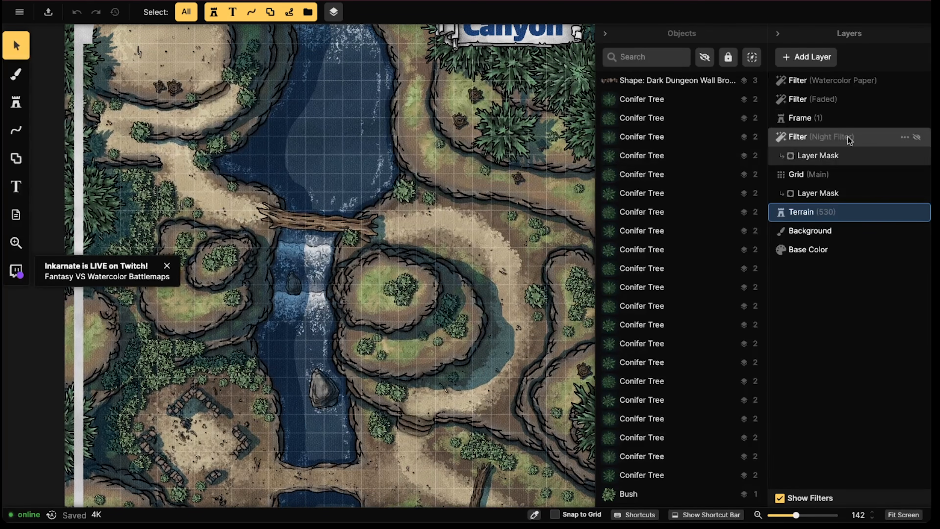
pyautogui.click(915, 177)
pyautogui.scroll(2, 317, 168)
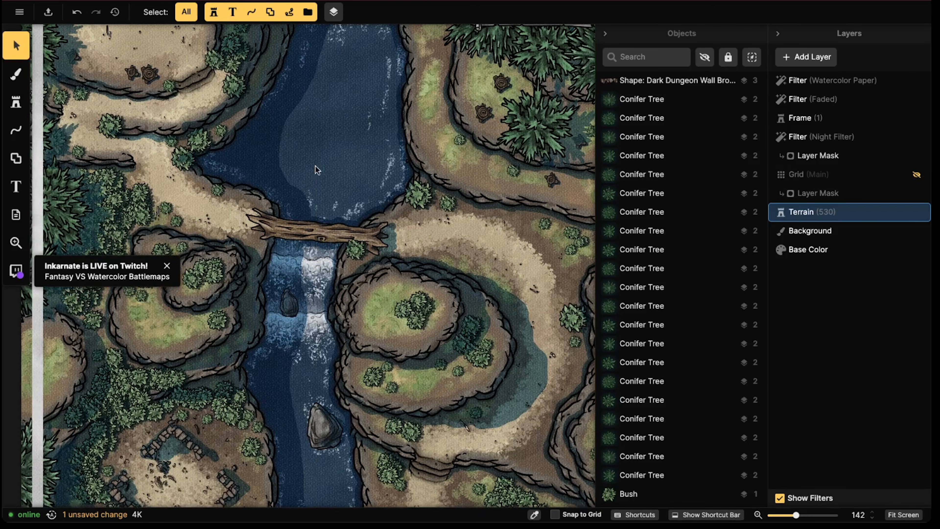
pyautogui.click(168, 267)
pyautogui.moveTo(253, 142); pyautogui.dragTo(260, 250)
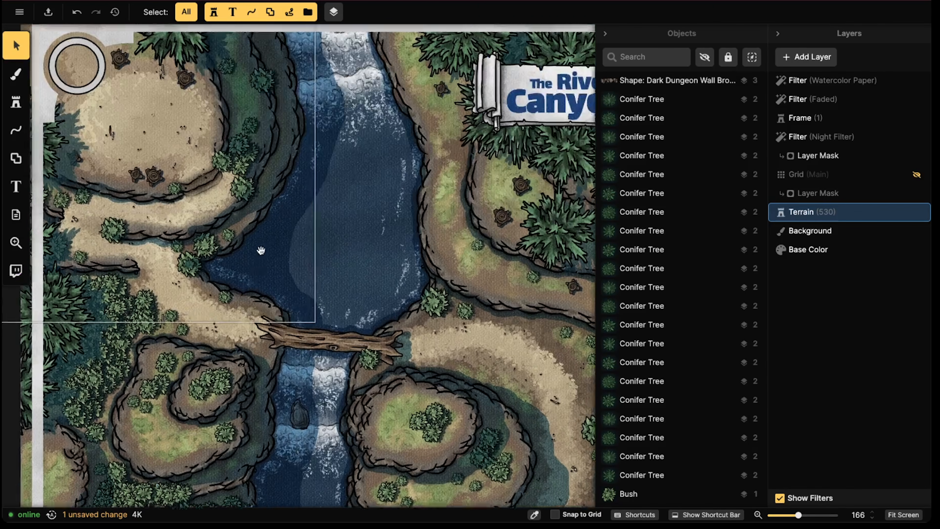
pyautogui.scroll(3, 261, 250)
pyautogui.moveTo(277, 137); pyautogui.dragTo(279, 185)
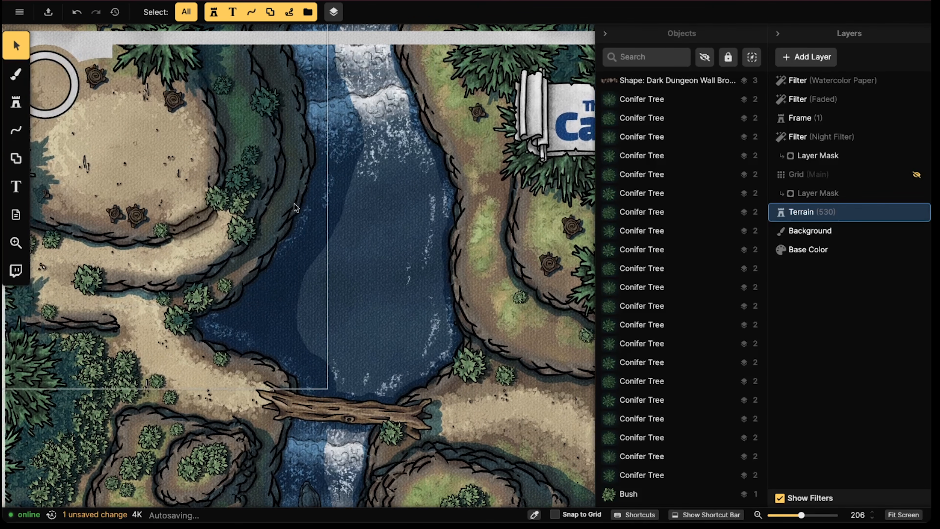
pyautogui.scroll(-5, 337, 122)
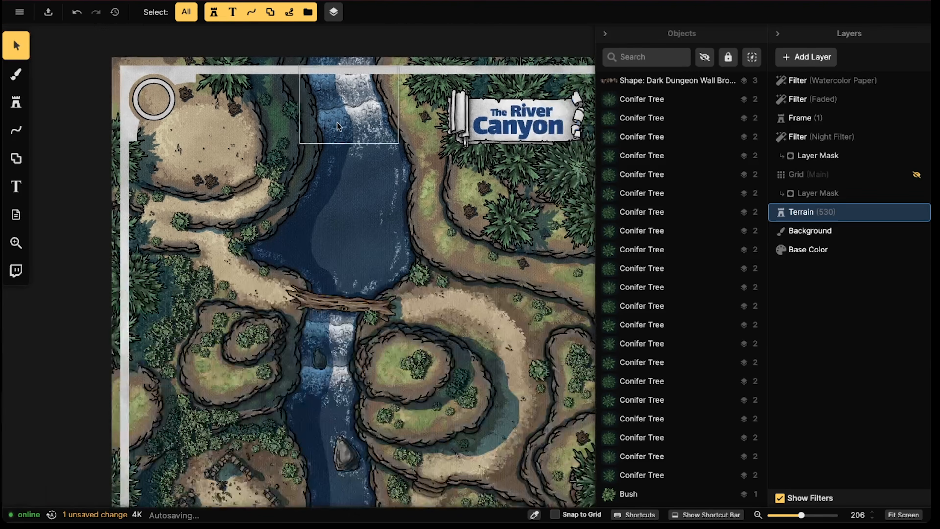
# Toggle the Night Filter layer's visibility repeatedly to compare the map with and without its shading, ending with the filter shown
pyautogui.click(828, 130)
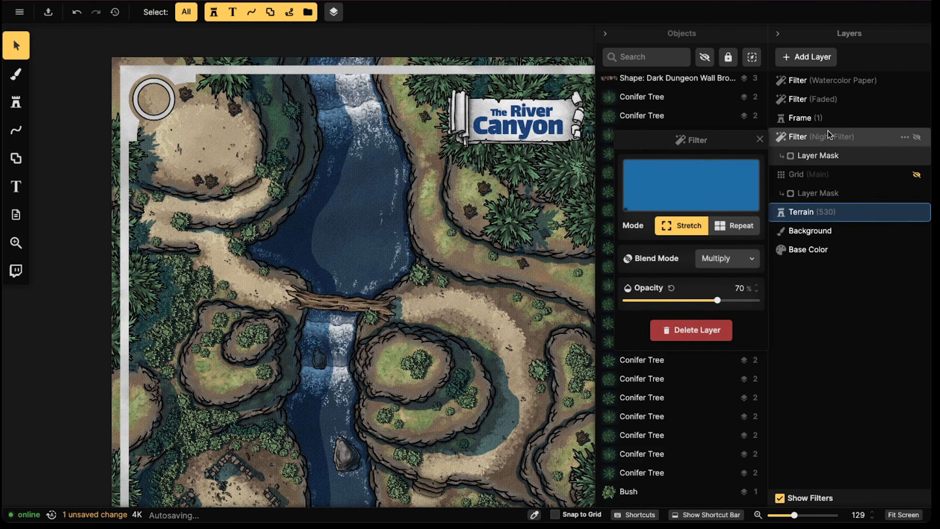
pyautogui.click(919, 138)
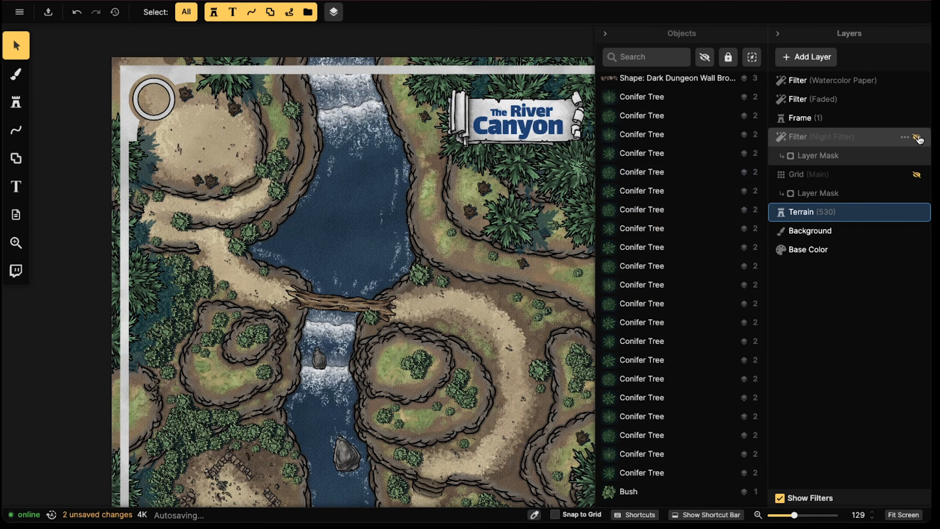
pyautogui.click(918, 138)
pyautogui.scroll(-3, 417, 180)
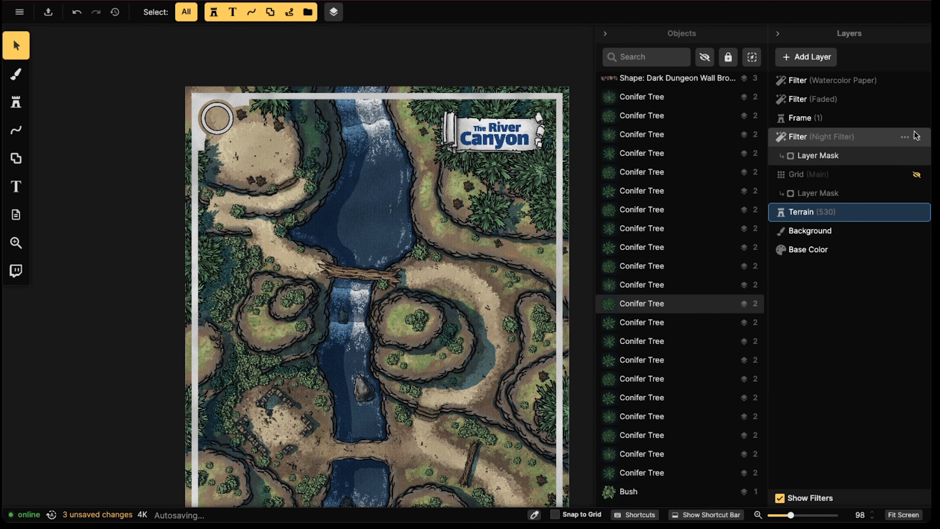
pyautogui.click(918, 138)
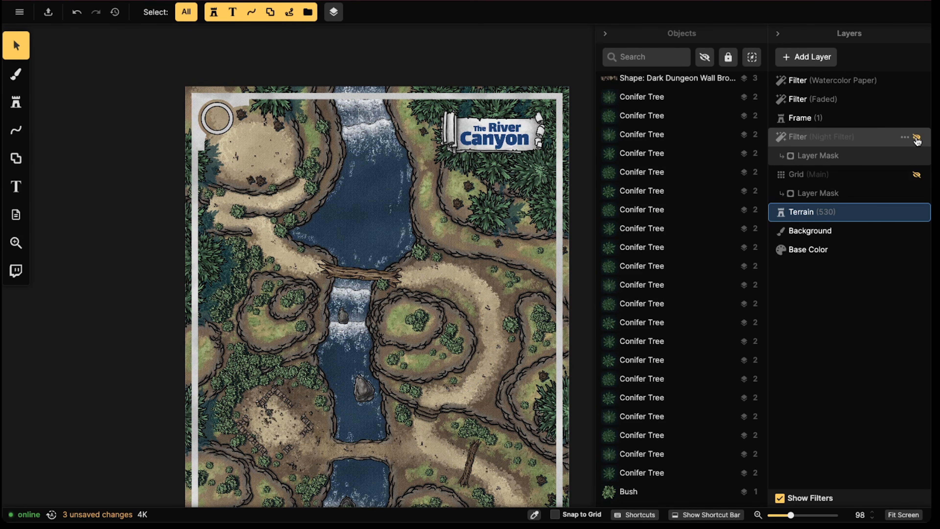
pyautogui.scroll(-2, 540, 280)
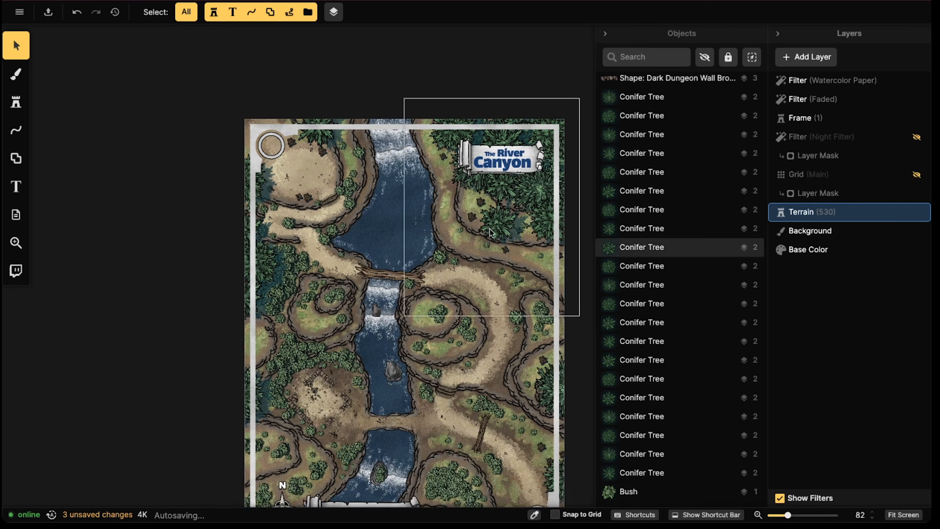
pyautogui.moveTo(441, 318); pyautogui.dragTo(410, 254)
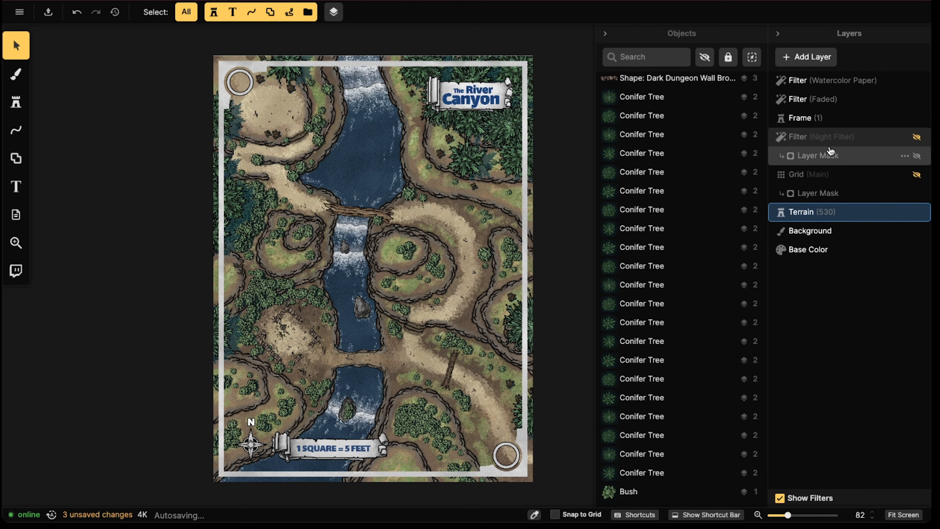
pyautogui.click(833, 138)
pyautogui.click(917, 137)
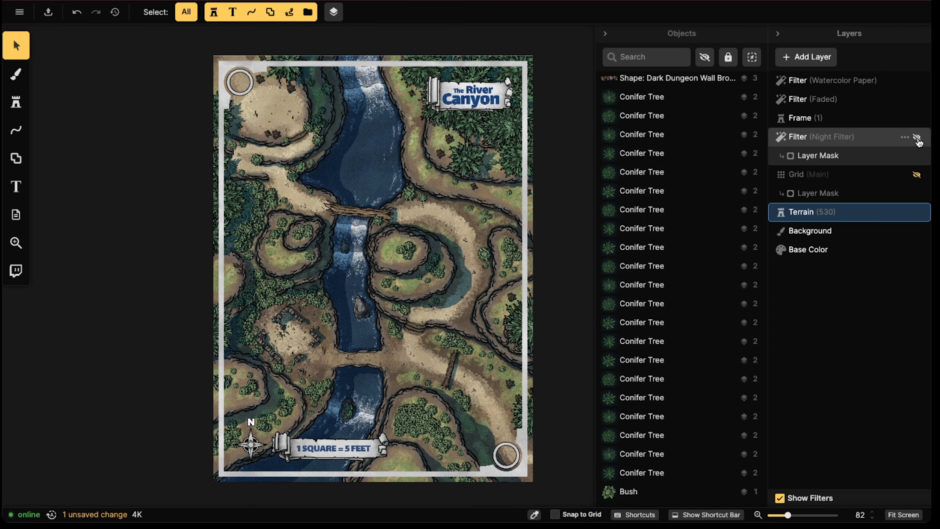
# Delete the existing Night Filter layer together with its layer mask
pyautogui.click(840, 157)
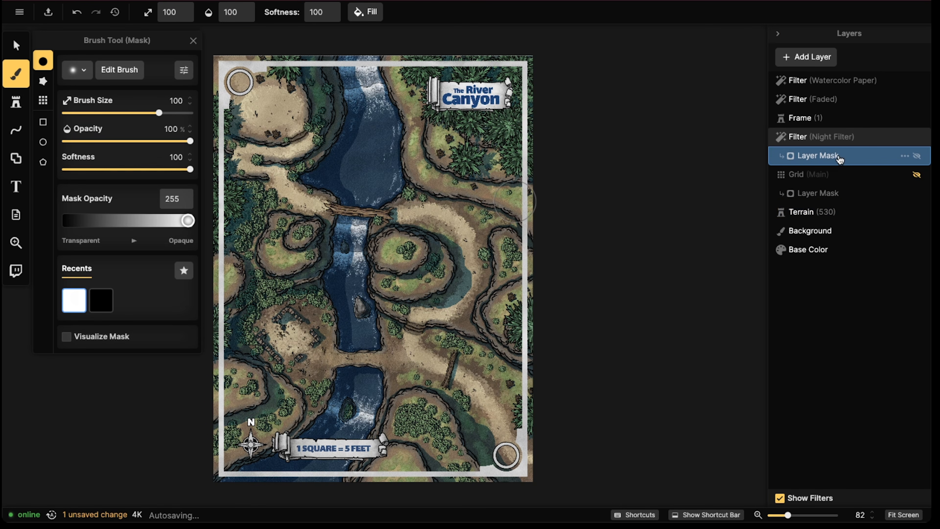
pyautogui.click(827, 139)
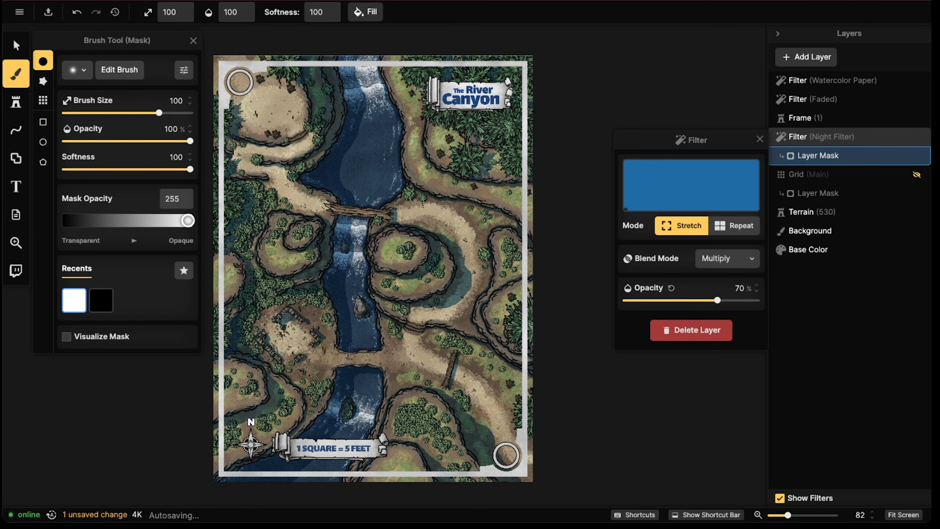
pyautogui.rightClick(828, 142)
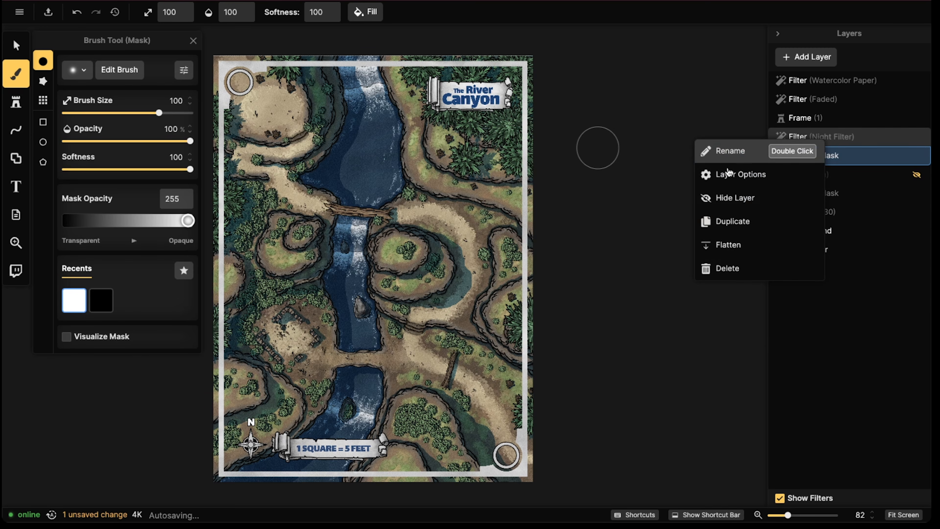
pyautogui.click(731, 269)
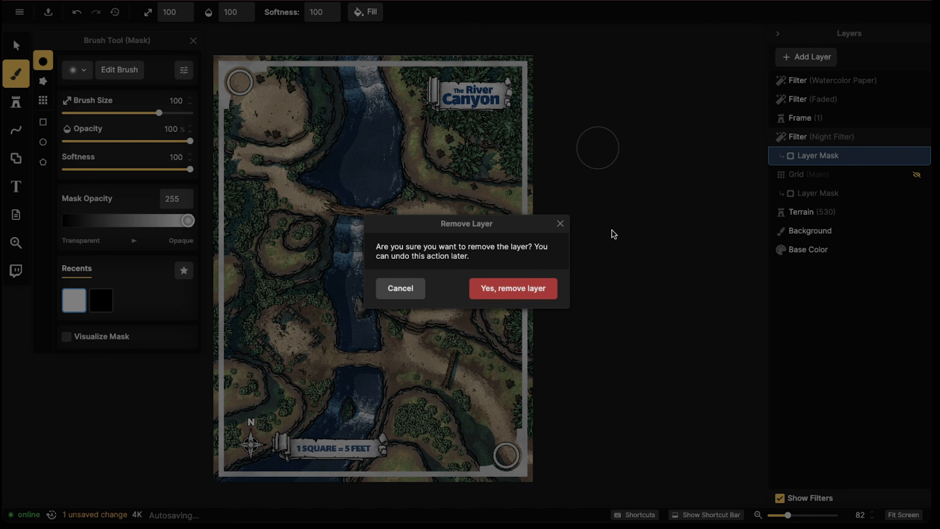
pyautogui.click(537, 290)
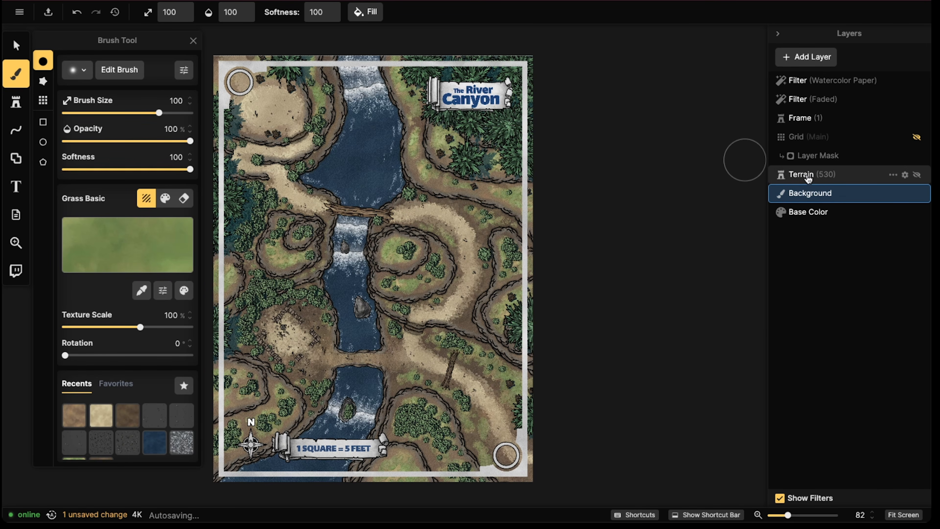
# Add a new Night Filter layer directly above the Terrain layer
pyautogui.click(807, 176)
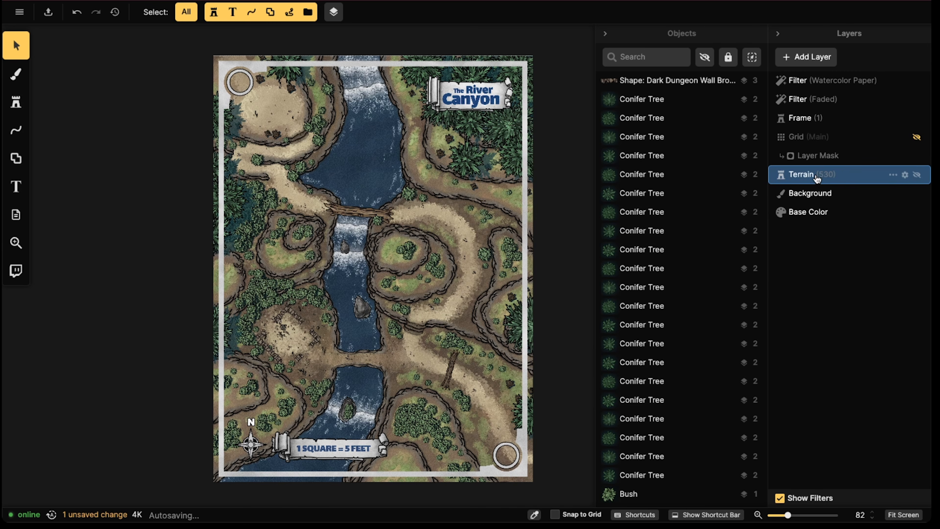
pyautogui.click(807, 124)
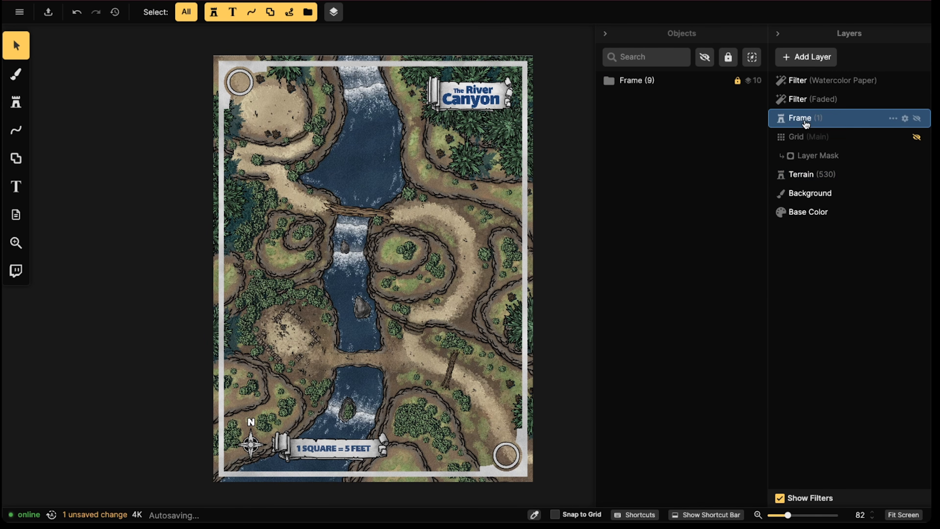
pyautogui.click(796, 177)
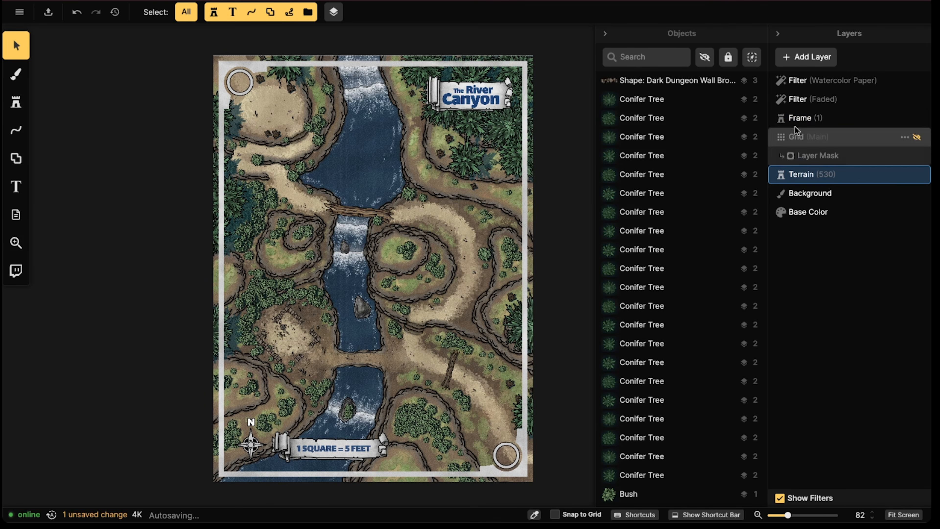
pyautogui.click(795, 61)
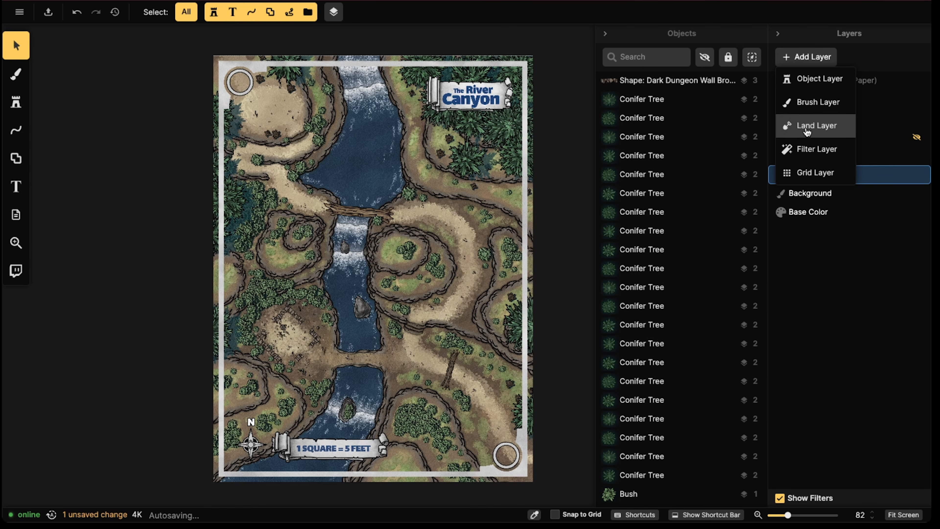
pyautogui.click(806, 147)
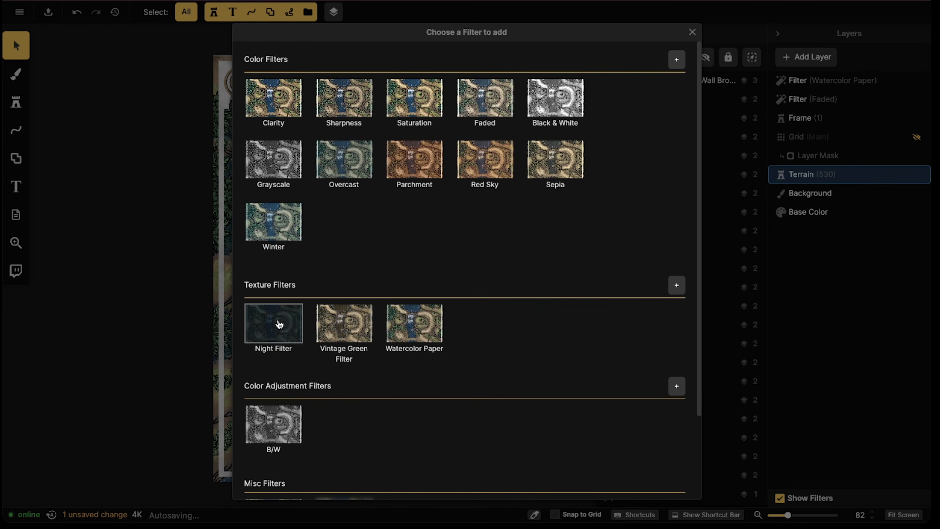
pyautogui.click(274, 329)
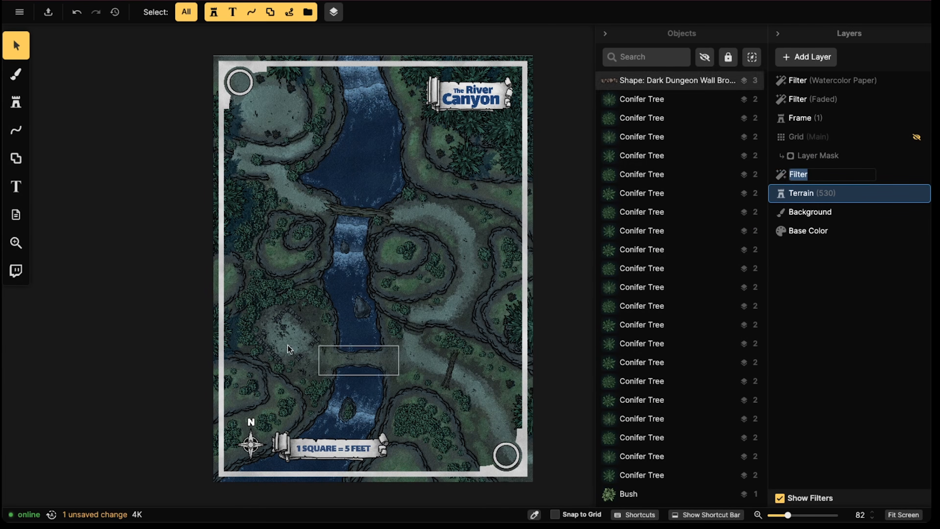
# Set the new Night Filter layer's opacity to 56%, keeping its Multiply blend mode
pyautogui.click(896, 177)
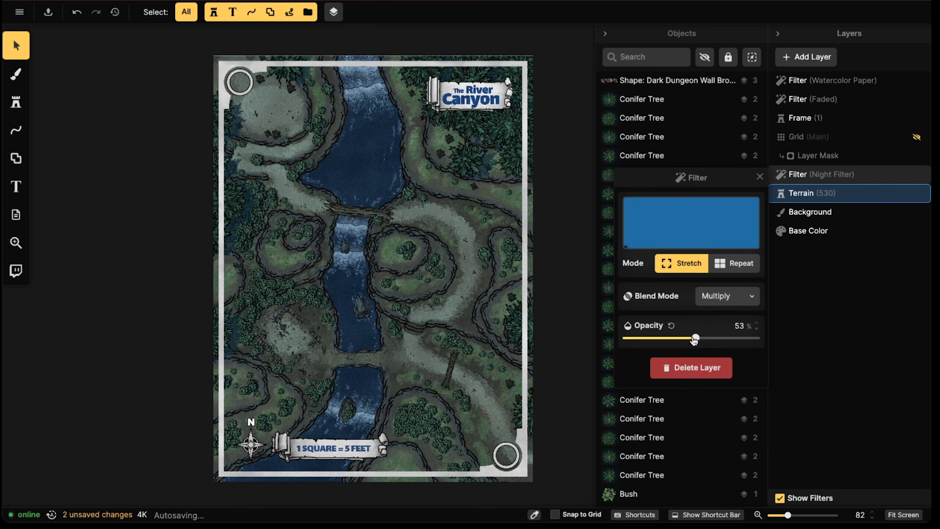
pyautogui.moveTo(694, 341)
pyautogui.mouseDown()
pyautogui.moveTo(675, 343)
pyautogui.moveTo(697, 340)
pyautogui.mouseUp()
pyautogui.moveTo(699, 340); pyautogui.dragTo(699, 339)
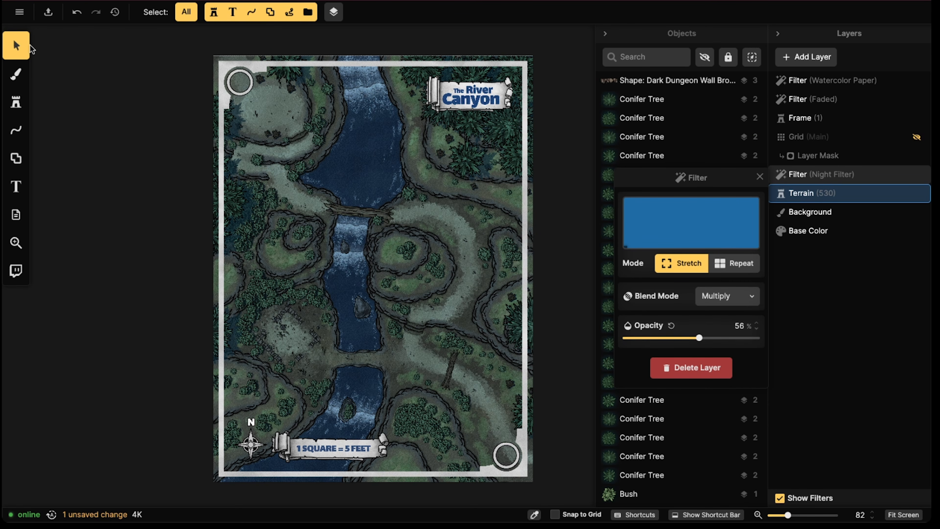
# Switch to the Brush tool and add a layer mask to the Night Filter layer
pyautogui.click(16, 73)
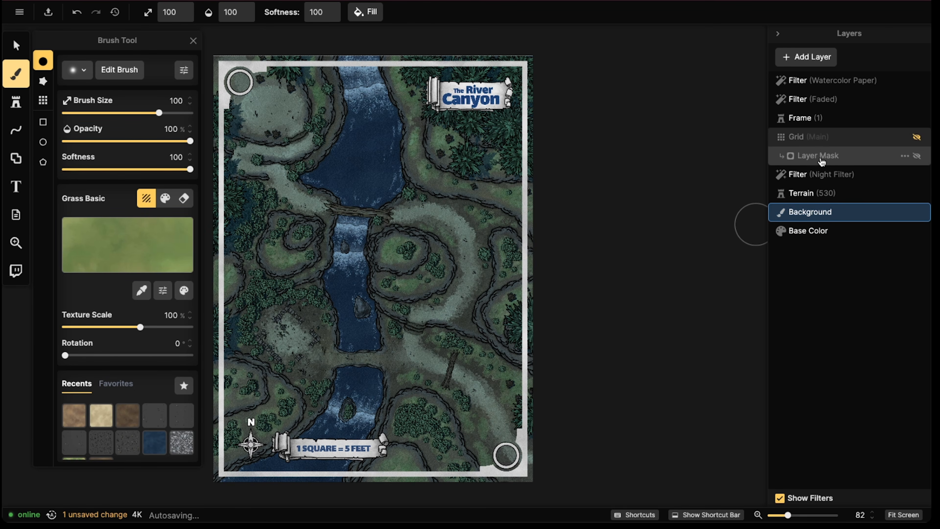
pyautogui.click(828, 177)
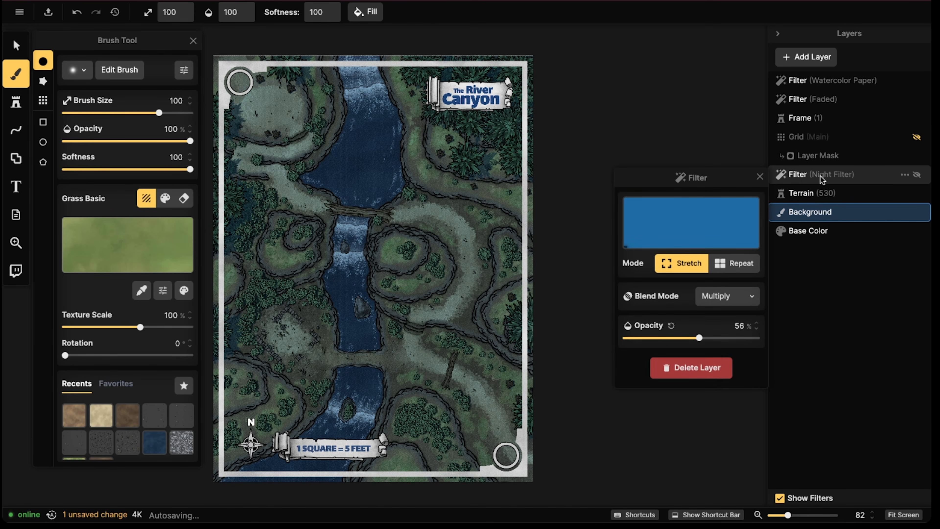
pyautogui.rightClick(822, 177)
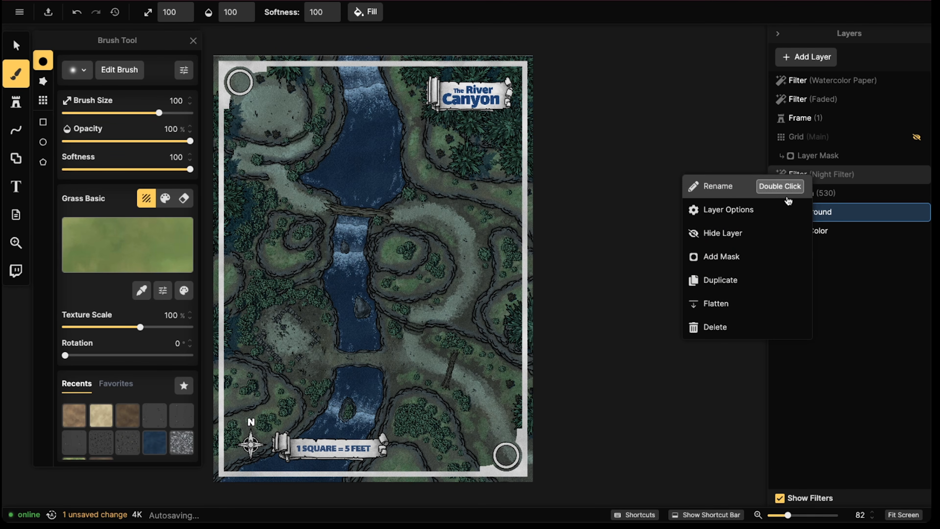
pyautogui.click(746, 252)
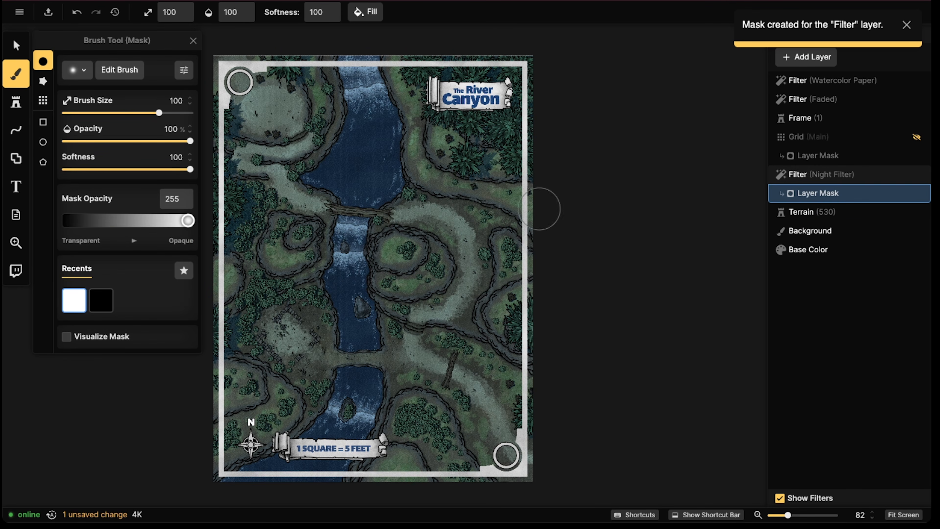
# Fill the Night Filter's whole layer mask with black at mask opacity 0
pyautogui.click(365, 12)
pyautogui.click(101, 300)
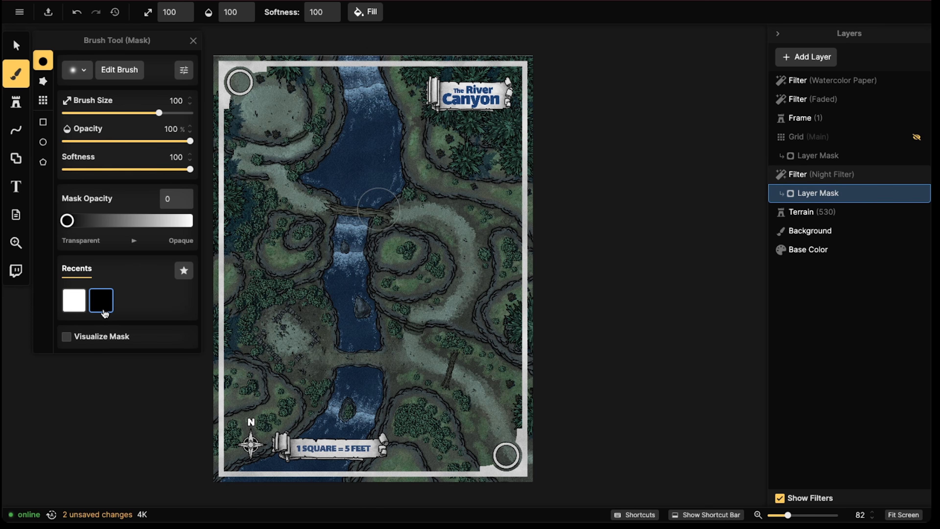
pyautogui.click(366, 12)
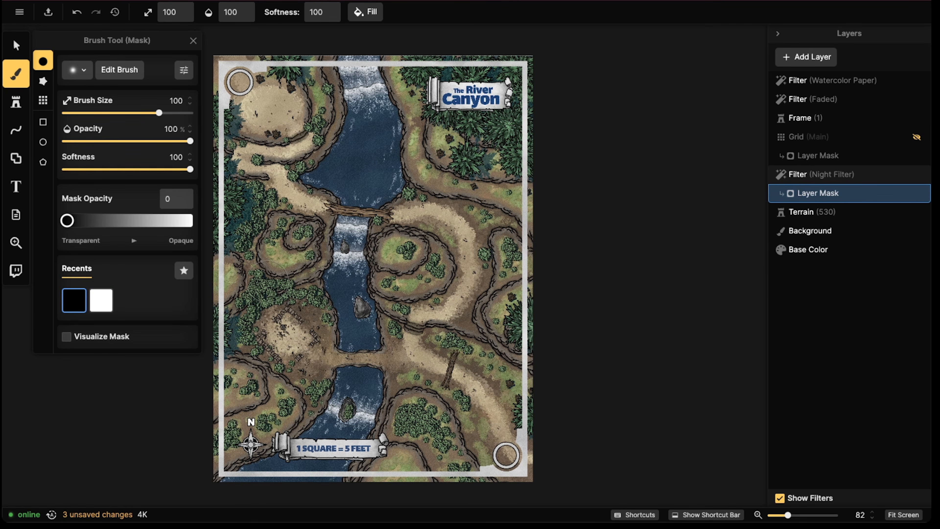
# Set the mask opacity to 255, try a soft shadow stroke along the river, and undo it
pyautogui.click(101, 300)
pyautogui.moveTo(355, 237)
pyautogui.mouseDown()
pyautogui.moveTo(341, 289)
pyautogui.moveTo(284, 317)
pyautogui.moveTo(316, 288)
pyautogui.moveTo(351, 163)
pyautogui.moveTo(330, 153)
pyautogui.mouseUp()
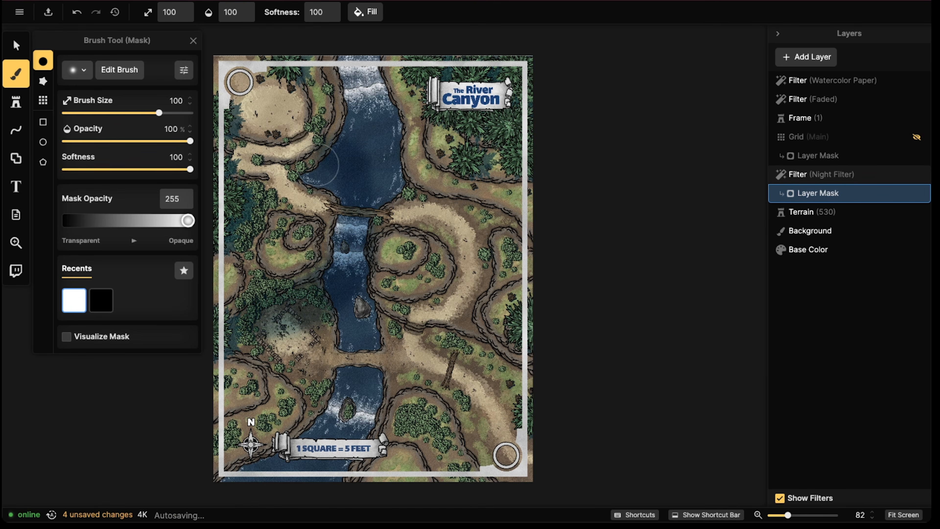
pyautogui.hotkey('ctrl', 'z')
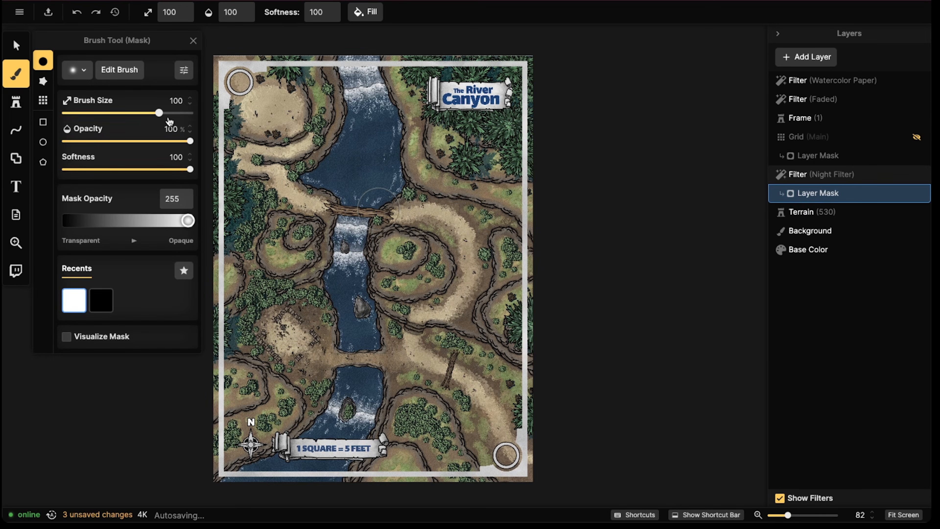
# Switch the mask brush to the tapered hard round brush with softness 0 and reduce its size to 60
pyautogui.click(77, 70)
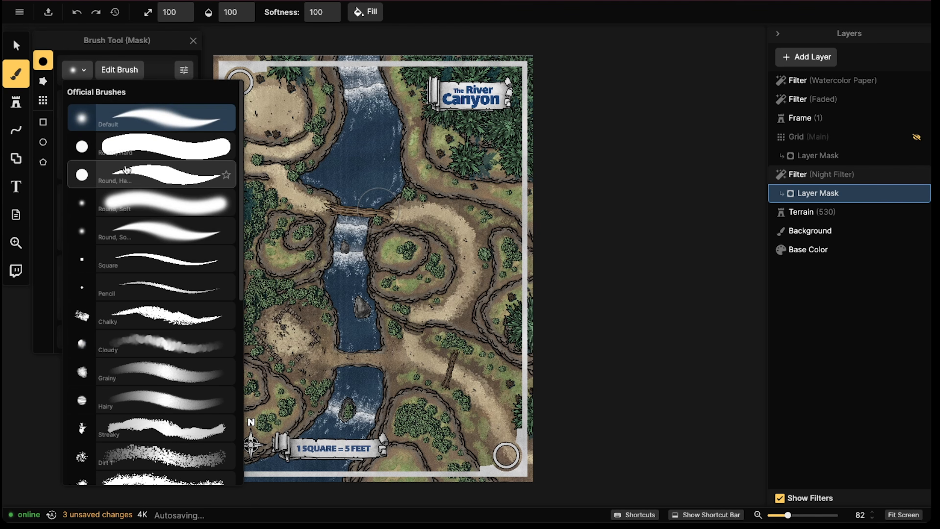
pyautogui.click(131, 174)
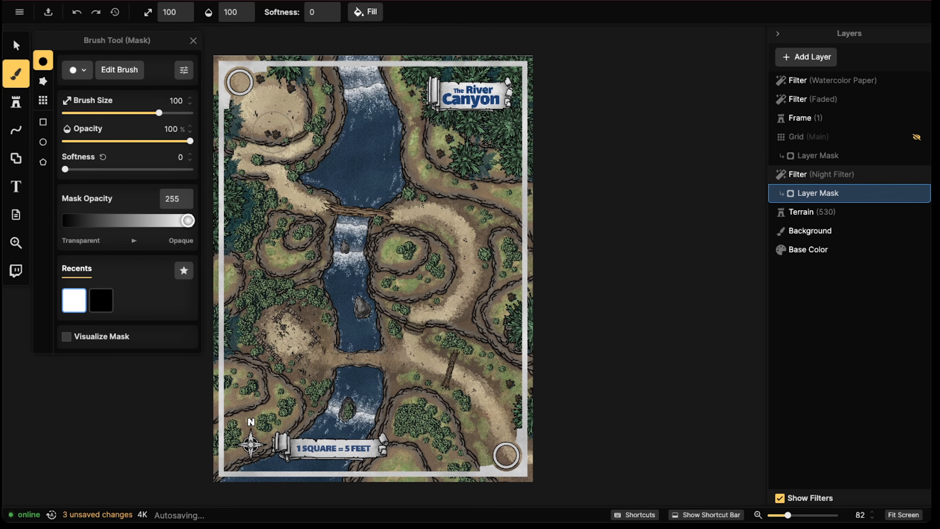
pyautogui.press('[')
pyautogui.press('[')
pyautogui.press('[')
pyautogui.press('[')
pyautogui.scroll(5, 363, 155)
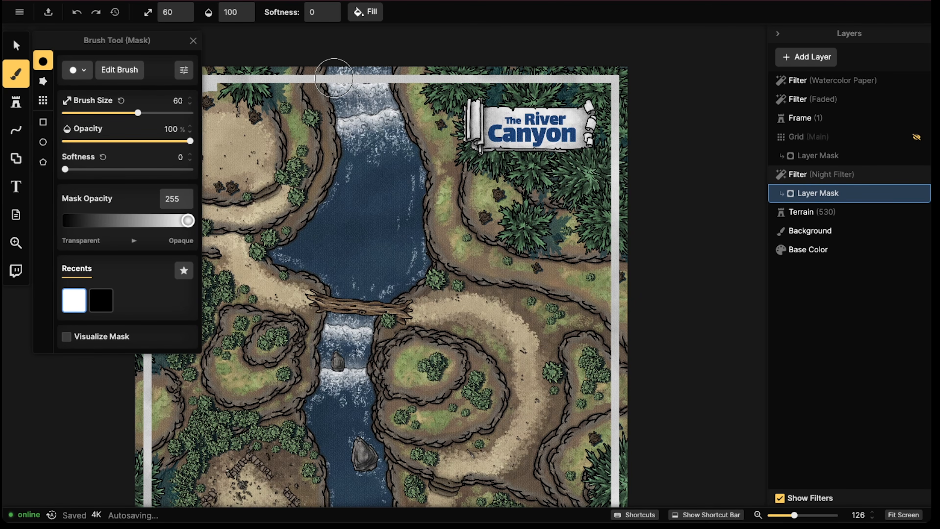
pyautogui.scroll(-3, 334, 76)
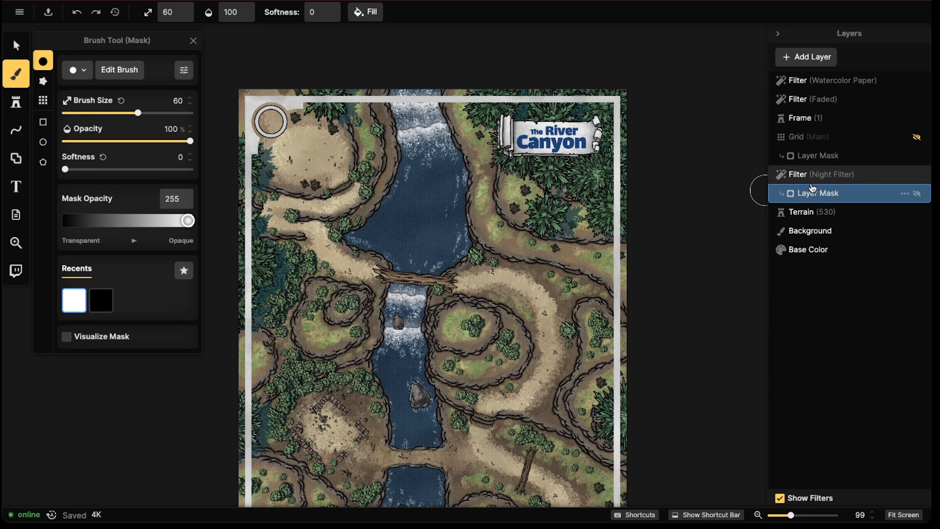
# Paint hard-edged shadow on the Night Filter mask along the upper river's west cliff and the water beside it
pyautogui.click(805, 174)
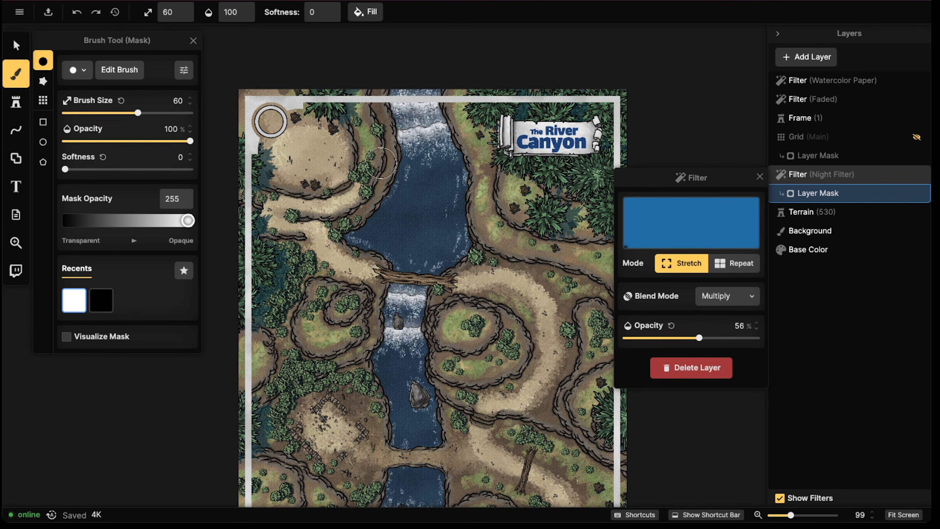
pyautogui.moveTo(350, 110)
pyautogui.mouseDown()
pyautogui.moveTo(365, 171)
pyautogui.moveTo(342, 194)
pyautogui.moveTo(394, 163)
pyautogui.moveTo(395, 95)
pyautogui.moveTo(376, 122)
pyautogui.moveTo(363, 114)
pyautogui.moveTo(369, 149)
pyautogui.moveTo(363, 89)
pyautogui.moveTo(370, 137)
pyautogui.moveTo(384, 140)
pyautogui.moveTo(385, 117)
pyautogui.moveTo(383, 187)
pyautogui.moveTo(350, 236)
pyautogui.moveTo(360, 244)
pyautogui.moveTo(401, 185)
pyautogui.moveTo(404, 89)
pyautogui.moveTo(410, 176)
pyautogui.moveTo(372, 238)
pyautogui.moveTo(398, 261)
pyautogui.moveTo(433, 268)
pyautogui.moveTo(398, 263)
pyautogui.moveTo(409, 239)
pyautogui.mouseUp()
pyautogui.moveTo(389, 208)
pyautogui.mouseDown()
pyautogui.moveTo(387, 235)
pyautogui.moveTo(424, 66)
pyautogui.mouseUp()
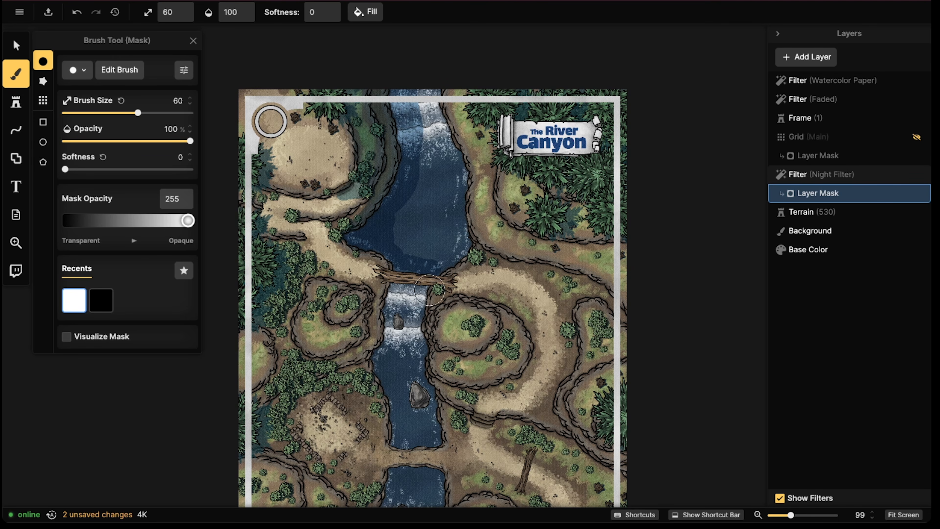
# Paint shadow along the river-facing cliff of the small terraced hill southwest of the log bridge, up to the bridge's west end
pyautogui.moveTo(444, 312); pyautogui.dragTo(449, 231)
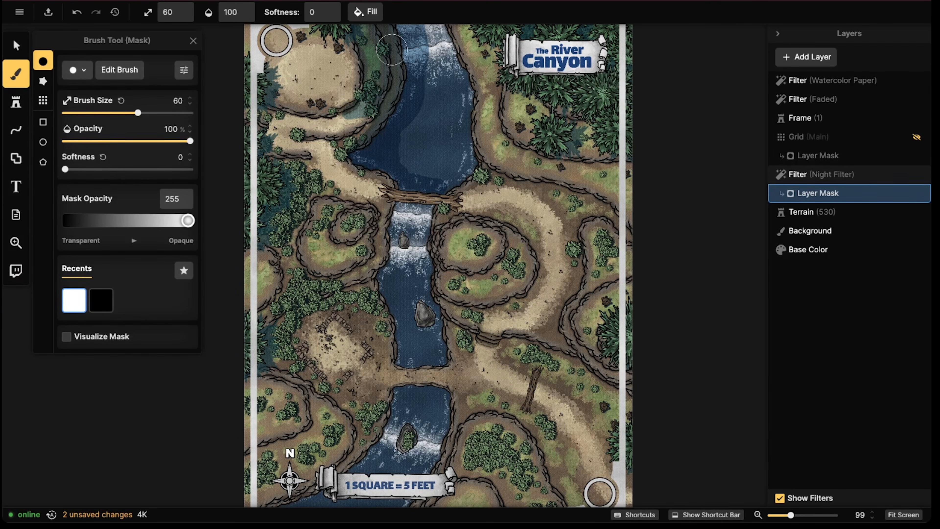
pyautogui.moveTo(377, 211)
pyautogui.mouseDown()
pyautogui.moveTo(377, 246)
pyautogui.moveTo(361, 274)
pyautogui.mouseUp()
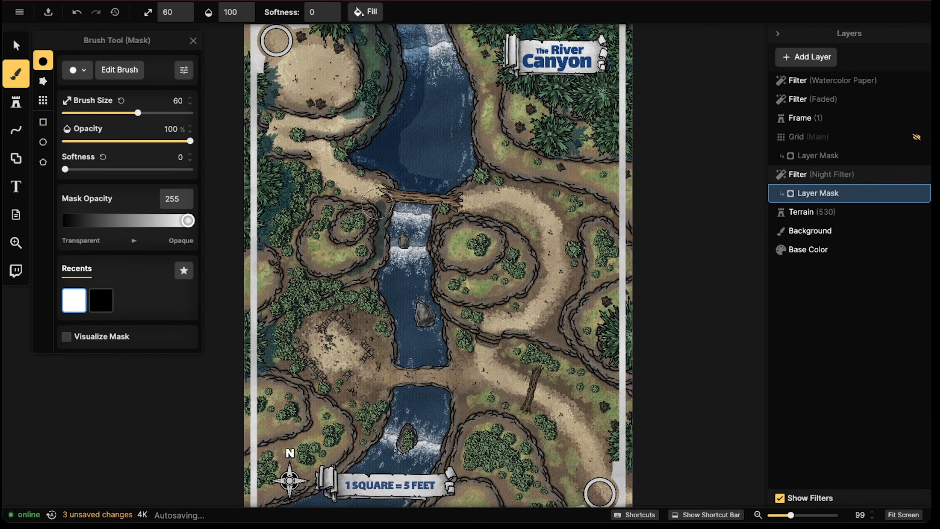
pyautogui.click(377, 203)
pyautogui.moveTo(390, 204)
pyautogui.mouseDown()
pyautogui.moveTo(386, 258)
pyautogui.moveTo(367, 267)
pyautogui.moveTo(382, 257)
pyautogui.moveTo(407, 192)
pyautogui.moveTo(399, 206)
pyautogui.moveTo(410, 240)
pyautogui.mouseUp()
pyautogui.click(399, 206)
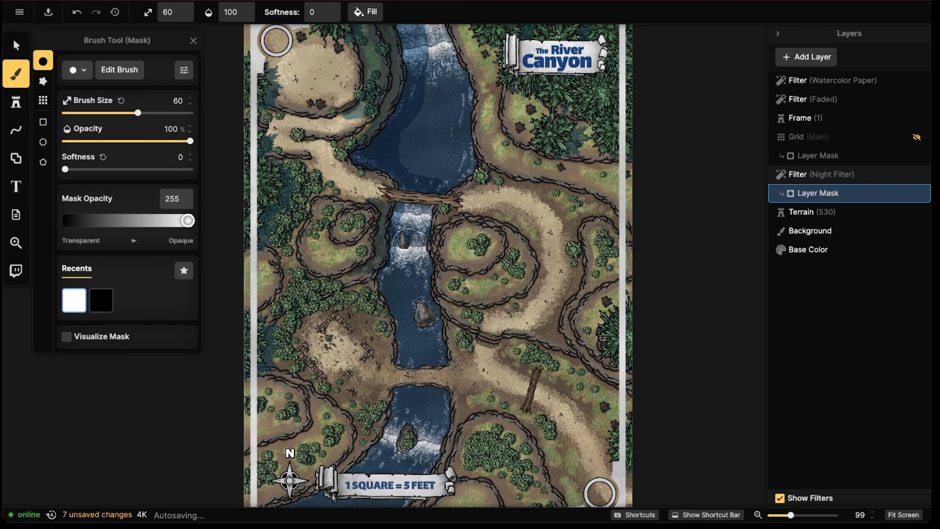
pyautogui.click(408, 243)
pyautogui.moveTo(447, 264); pyautogui.dragTo(470, 177)
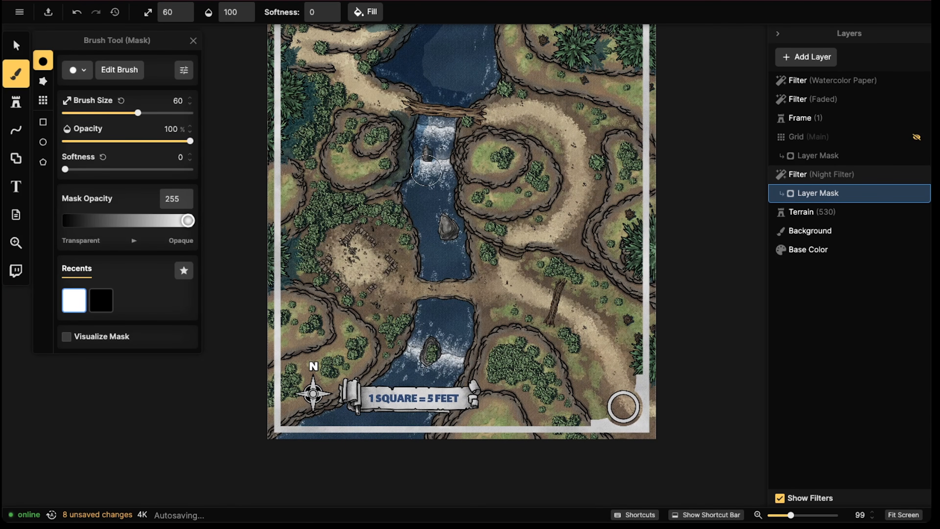
pyautogui.moveTo(476, 130); pyautogui.dragTo(492, 215)
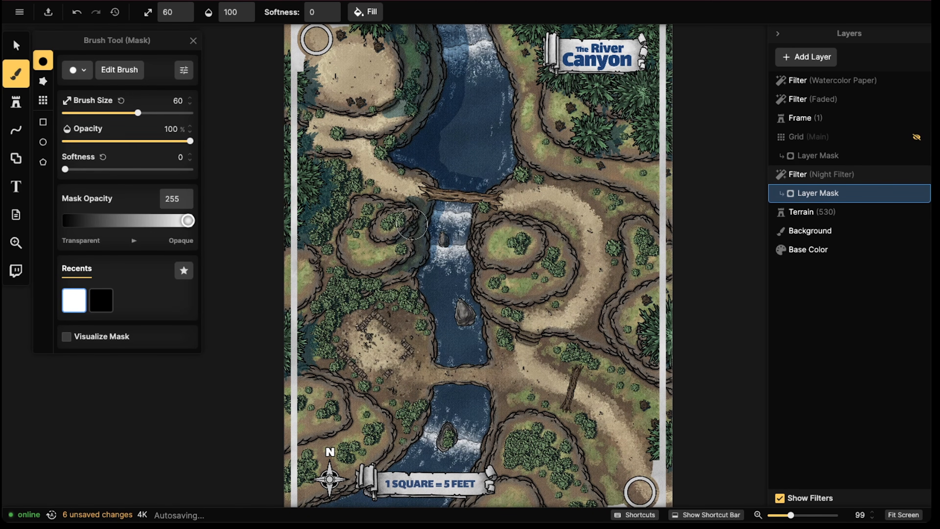
pyautogui.click(436, 190)
pyautogui.scroll(-5, 529, 251)
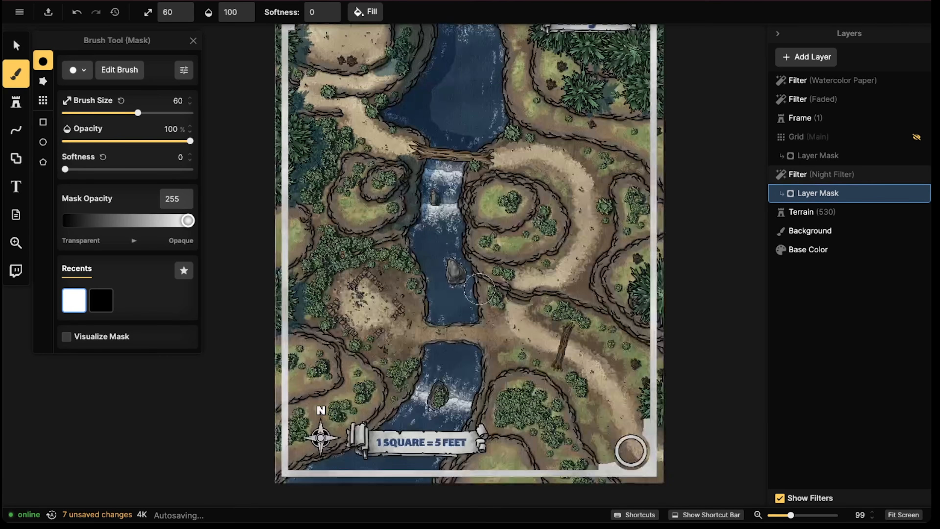
# Shade the cliff edges of the southwest hill and the hill at the map's west edge, undoing the extra outer stroke
pyautogui.moveTo(336, 230)
pyautogui.mouseDown()
pyautogui.moveTo(328, 269)
pyautogui.moveTo(282, 283)
pyautogui.moveTo(292, 266)
pyautogui.moveTo(274, 281)
pyautogui.mouseUp()
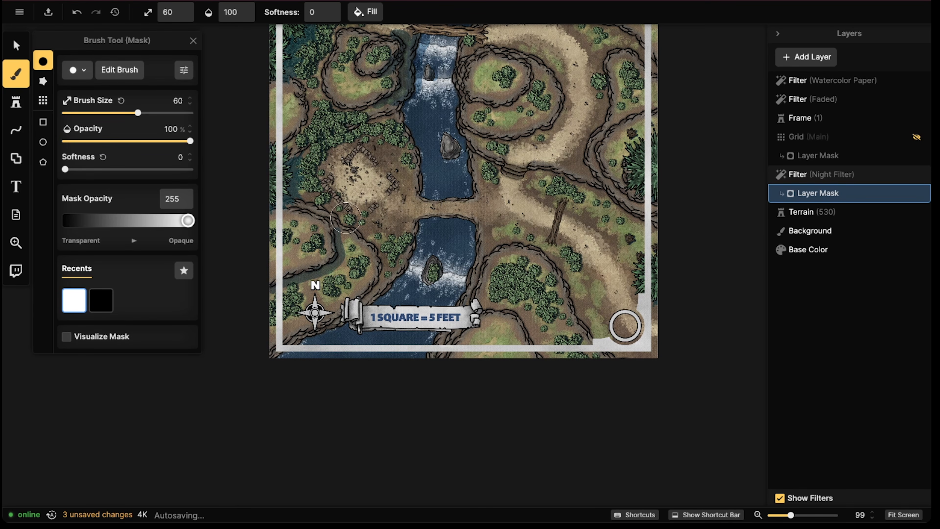
pyautogui.moveTo(359, 240)
pyautogui.mouseDown()
pyautogui.moveTo(347, 274)
pyautogui.moveTo(273, 299)
pyautogui.moveTo(338, 265)
pyautogui.moveTo(345, 239)
pyautogui.moveTo(343, 265)
pyautogui.moveTo(358, 249)
pyautogui.moveTo(335, 283)
pyautogui.moveTo(279, 286)
pyautogui.mouseUp()
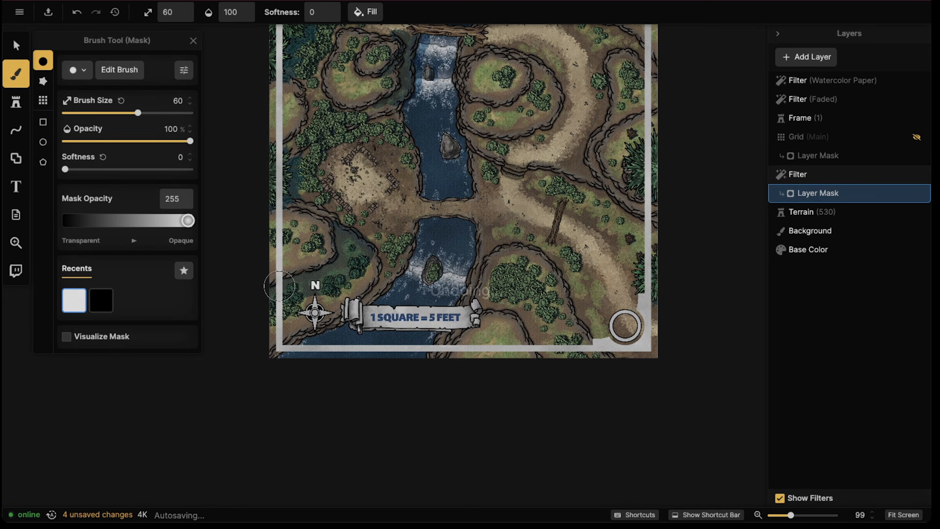
pyautogui.hotkey('ctrl', 'z')
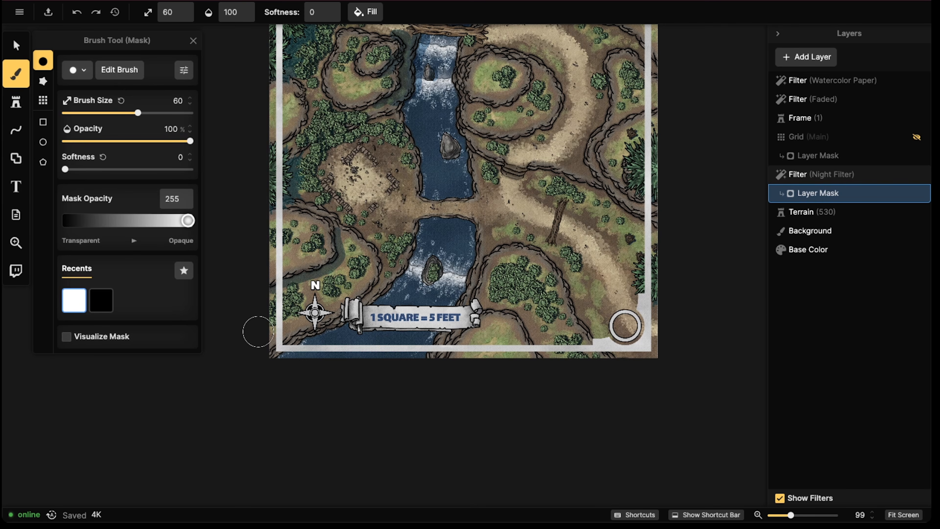
pyautogui.moveTo(302, 79)
pyautogui.mouseDown()
pyautogui.moveTo(312, 119)
pyautogui.moveTo(291, 139)
pyautogui.moveTo(279, 133)
pyautogui.mouseUp()
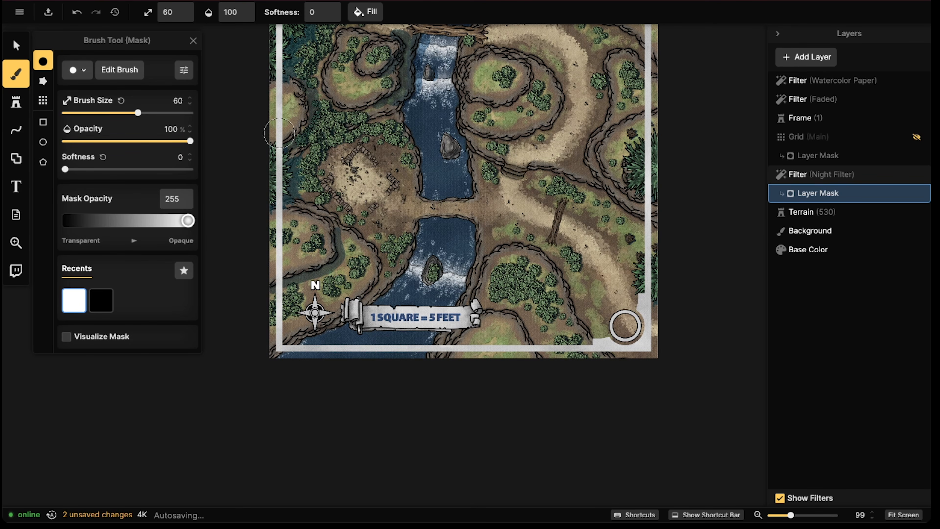
# Paint shadow around the outer cliffs of the terraced hill east of the river and the hill at the map's east edge
pyautogui.moveTo(582, 150); pyautogui.dragTo(470, 179)
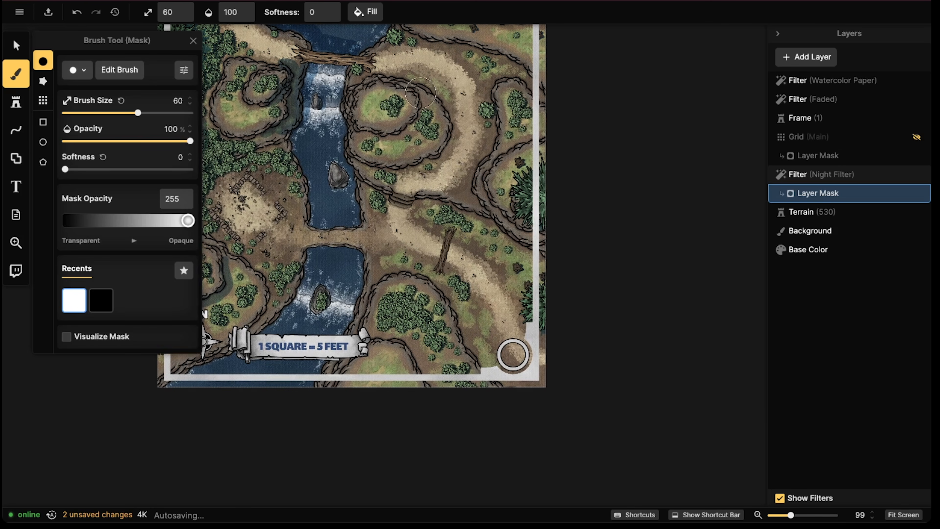
pyautogui.moveTo(419, 94)
pyautogui.mouseDown()
pyautogui.moveTo(420, 119)
pyautogui.moveTo(394, 136)
pyautogui.moveTo(441, 76)
pyautogui.moveTo(455, 123)
pyautogui.moveTo(426, 169)
pyautogui.moveTo(459, 144)
pyautogui.moveTo(440, 71)
pyautogui.mouseUp()
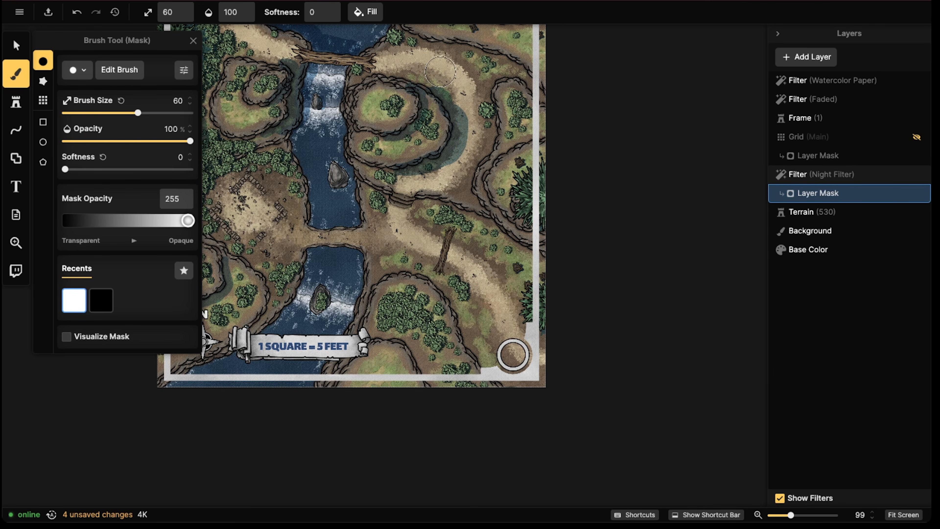
pyautogui.moveTo(541, 137)
pyautogui.mouseDown()
pyautogui.moveTo(497, 157)
pyautogui.moveTo(481, 183)
pyautogui.moveTo(535, 236)
pyautogui.mouseUp()
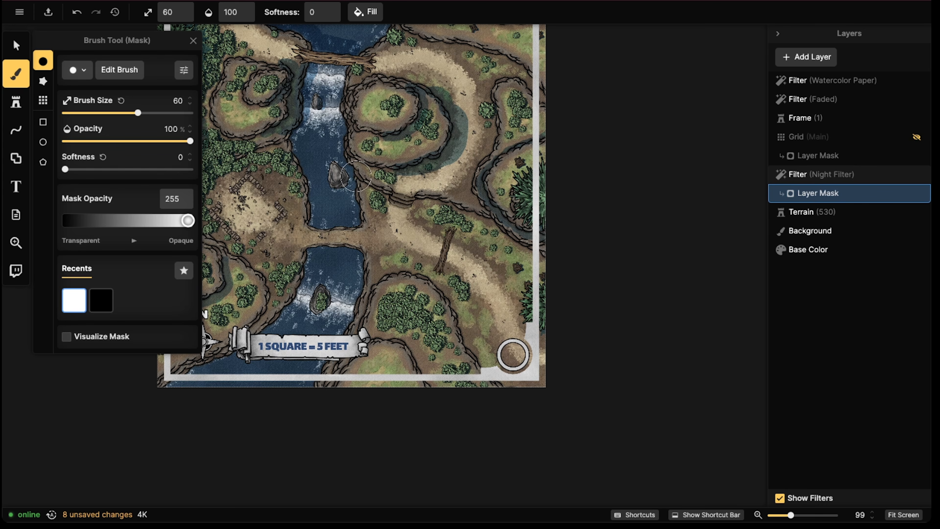
# Shade the foot of the long cliff ledge running from the river's east bank southeast to the map's edge
pyautogui.moveTo(355, 176); pyautogui.dragTo(405, 194)
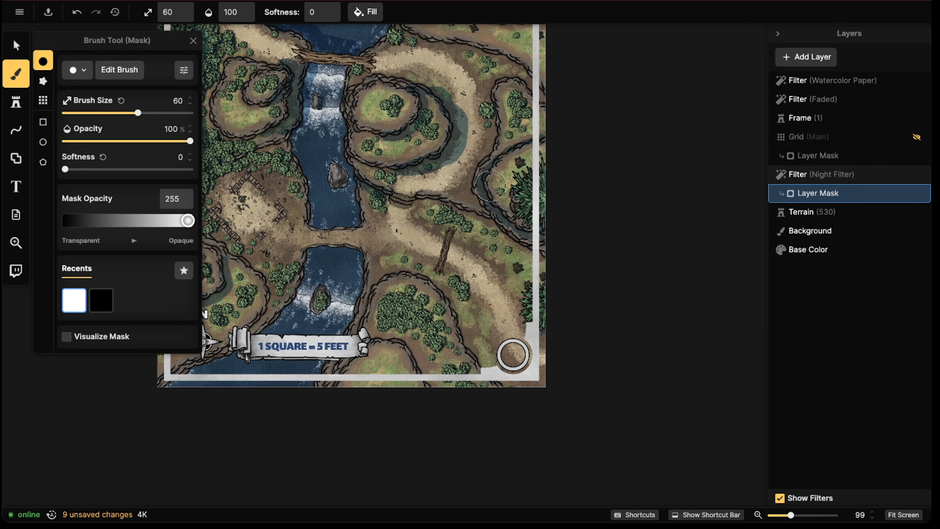
pyautogui.moveTo(497, 224); pyautogui.dragTo(545, 246)
pyautogui.moveTo(493, 222); pyautogui.dragTo(426, 194)
# Paint shadow along the east cliffs of the two southern hills and the river-side cliffs of the southwest hill
pyautogui.moveTo(452, 303); pyautogui.dragTo(506, 393)
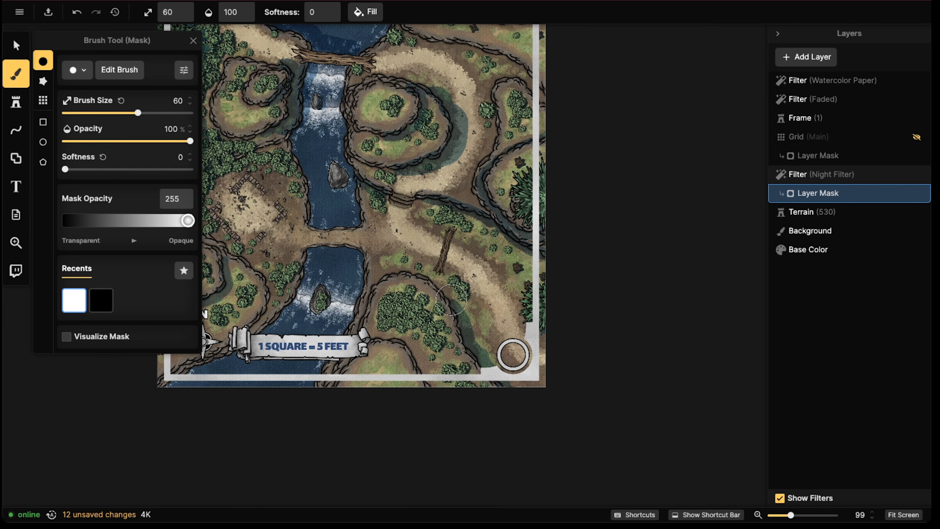
pyautogui.moveTo(413, 347)
pyautogui.mouseDown()
pyautogui.moveTo(443, 389)
pyautogui.moveTo(448, 381)
pyautogui.moveTo(408, 343)
pyautogui.moveTo(454, 393)
pyautogui.moveTo(460, 387)
pyautogui.mouseUp()
pyautogui.moveTo(283, 287)
pyautogui.mouseDown()
pyautogui.moveTo(269, 292)
pyautogui.moveTo(272, 322)
pyautogui.moveTo(254, 317)
pyautogui.mouseUp()
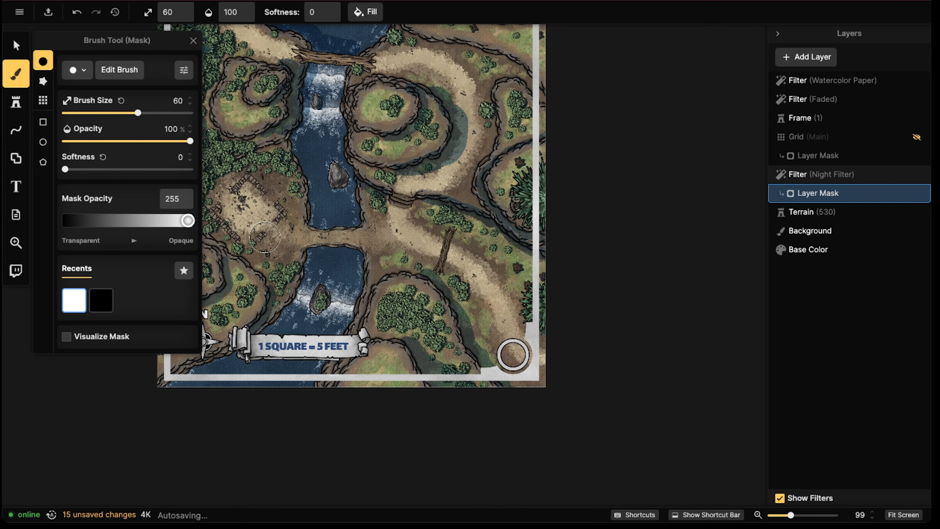
pyautogui.moveTo(263, 281)
pyautogui.mouseDown()
pyautogui.moveTo(272, 293)
pyautogui.moveTo(247, 261)
pyautogui.mouseUp()
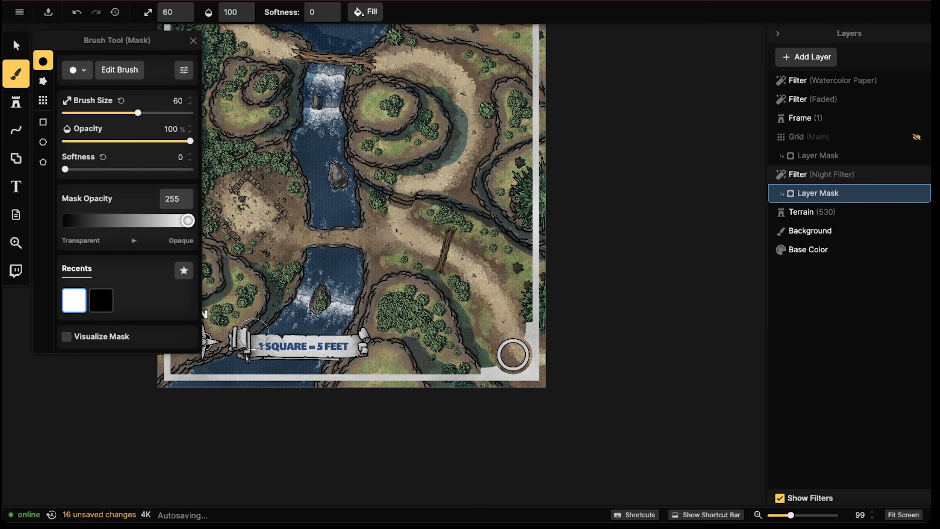
pyautogui.moveTo(254, 334); pyautogui.dragTo(177, 379)
# Undo the shadow stroke crossing the land bridge and repaint the lower river's west-bank shadow separately on each side of it
pyautogui.moveTo(300, 282)
pyautogui.mouseDown()
pyautogui.moveTo(418, 200)
pyautogui.moveTo(393, 237)
pyautogui.moveTo(284, 311)
pyautogui.moveTo(390, 252)
pyautogui.moveTo(435, 152)
pyautogui.moveTo(430, 95)
pyautogui.mouseUp()
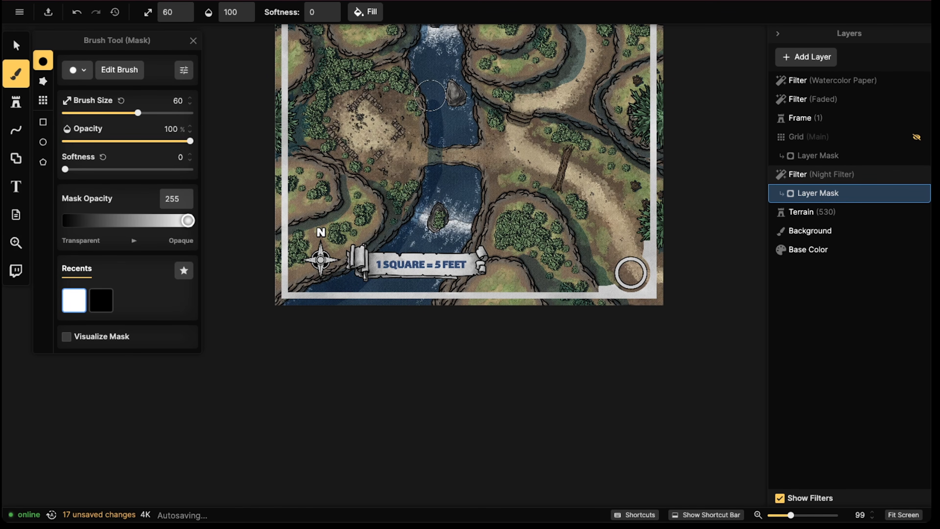
pyautogui.hotkey('ctrl', 'z')
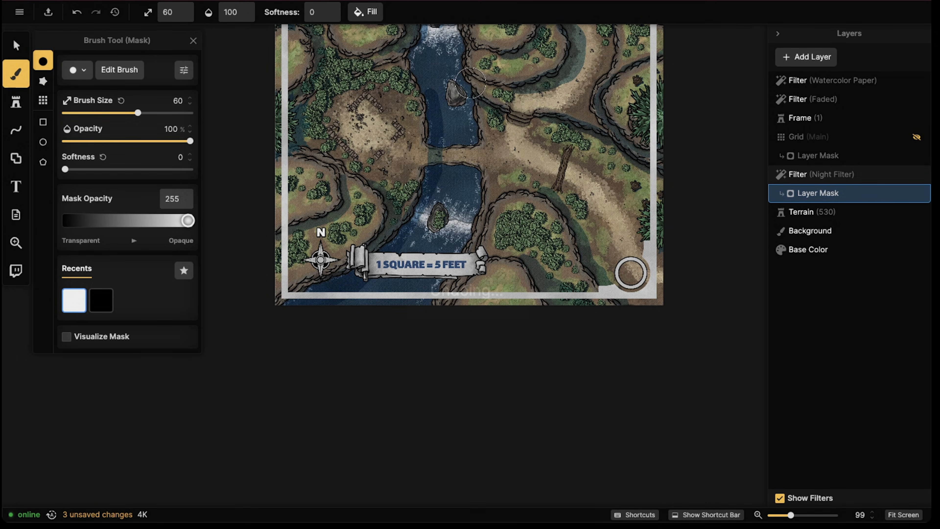
pyautogui.moveTo(441, 169)
pyautogui.mouseDown()
pyautogui.moveTo(432, 169)
pyautogui.moveTo(420, 210)
pyautogui.moveTo(385, 245)
pyautogui.moveTo(294, 298)
pyautogui.mouseUp()
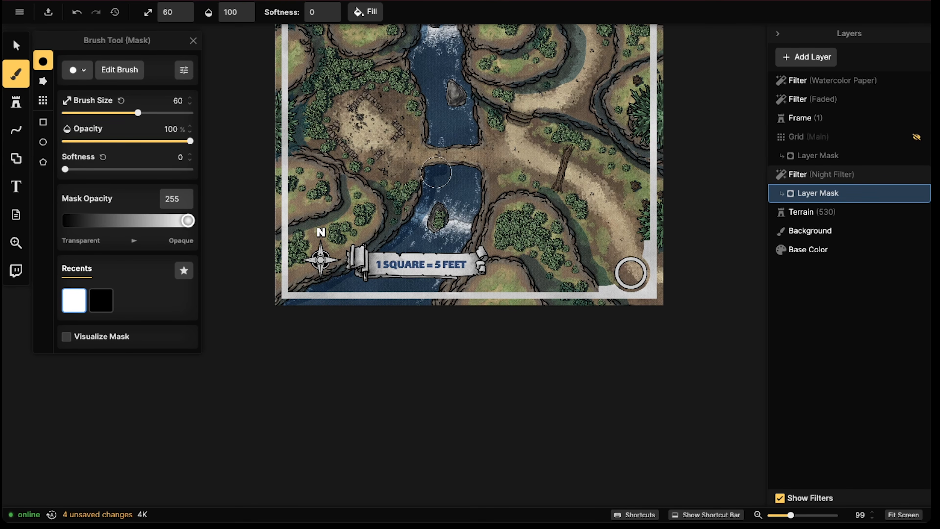
pyautogui.moveTo(433, 145)
pyautogui.mouseDown()
pyautogui.moveTo(413, 54)
pyautogui.moveTo(429, 20)
pyautogui.moveTo(474, 53)
pyautogui.moveTo(462, 48)
pyautogui.moveTo(431, 164)
pyautogui.moveTo(406, 141)
pyautogui.moveTo(383, 173)
pyautogui.moveTo(400, 93)
pyautogui.mouseUp()
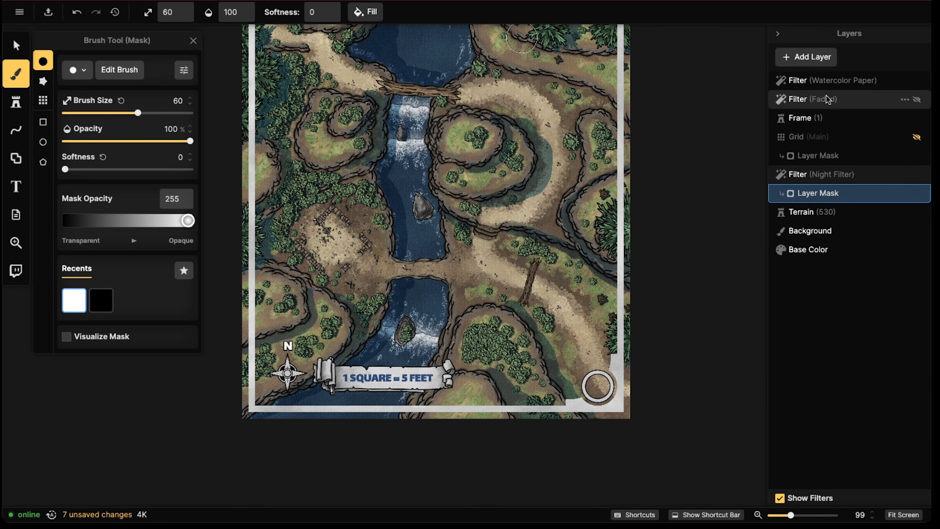
# Compare the whole map with the Night Filter layer hidden and shown, leaving the layer visible
pyautogui.click(821, 177)
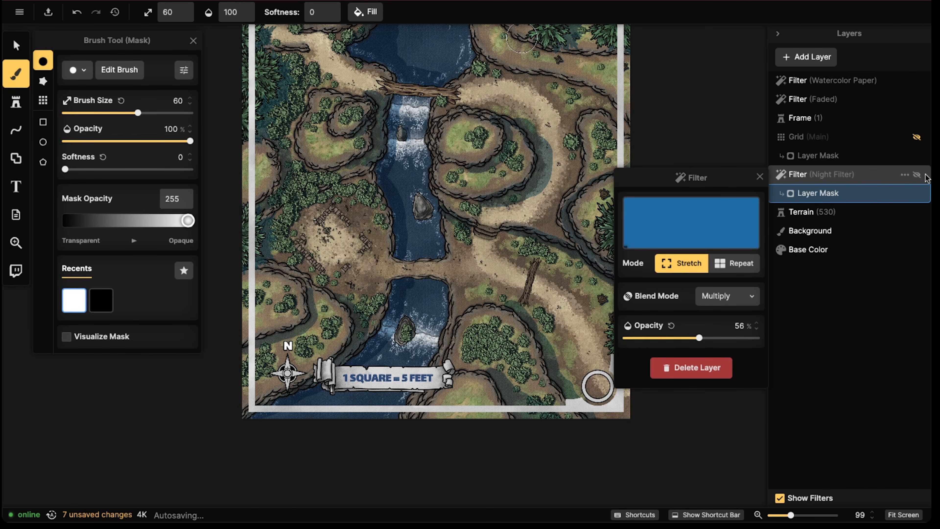
pyautogui.click(15, 46)
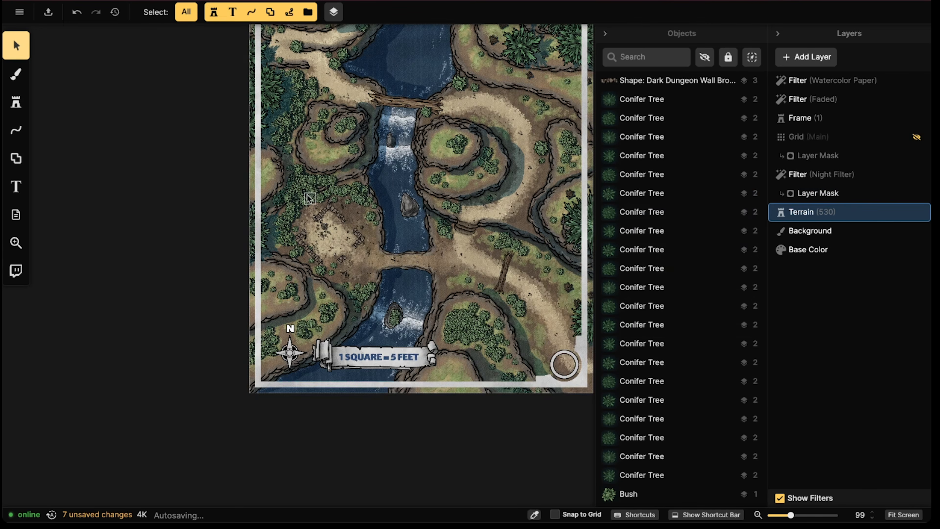
pyautogui.scroll(-1, 320, 275)
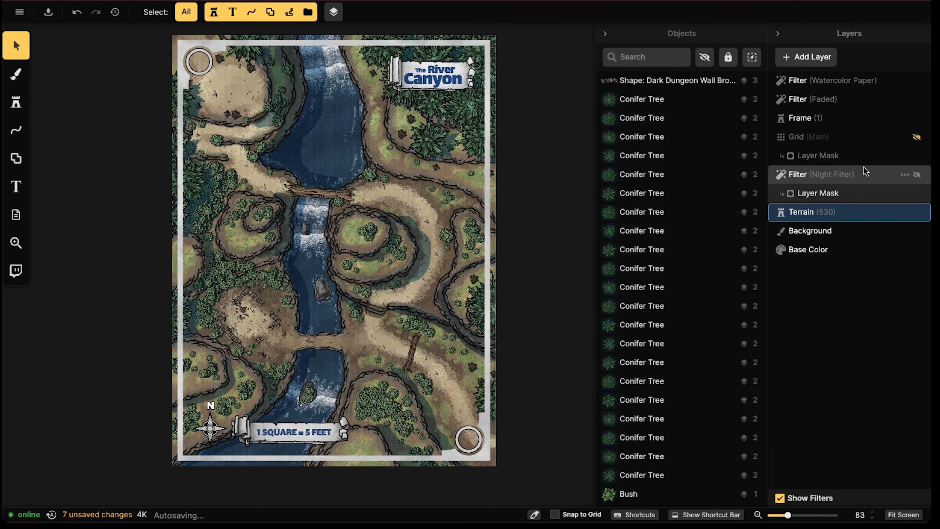
pyautogui.click(917, 175)
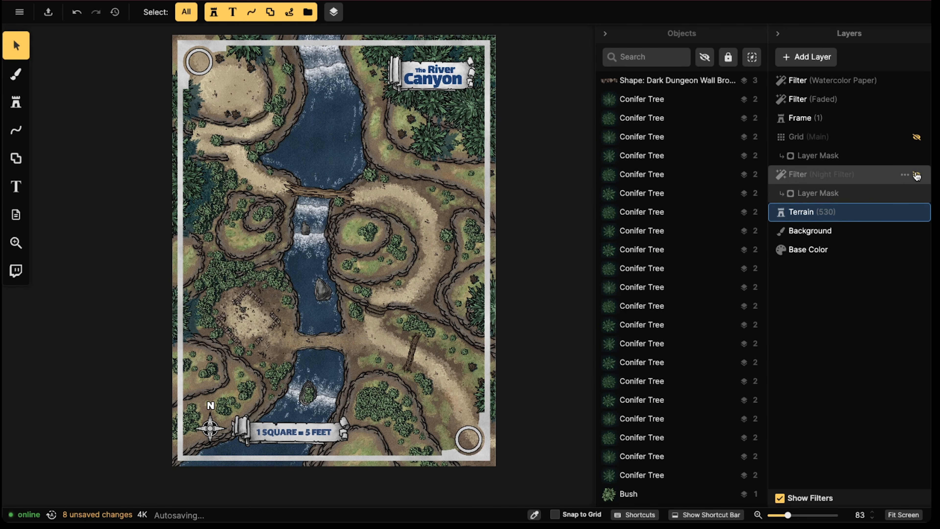
pyautogui.click(917, 175)
pyautogui.click(917, 175)
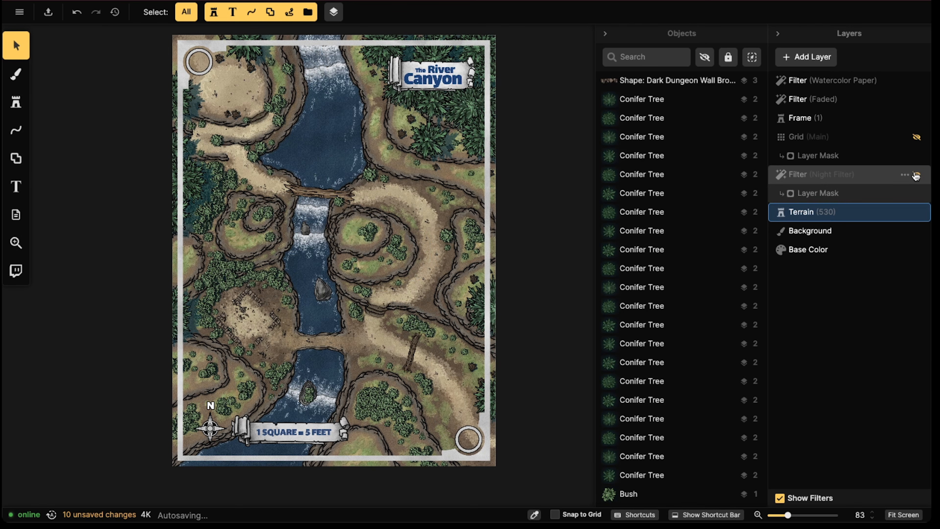
pyautogui.click(916, 175)
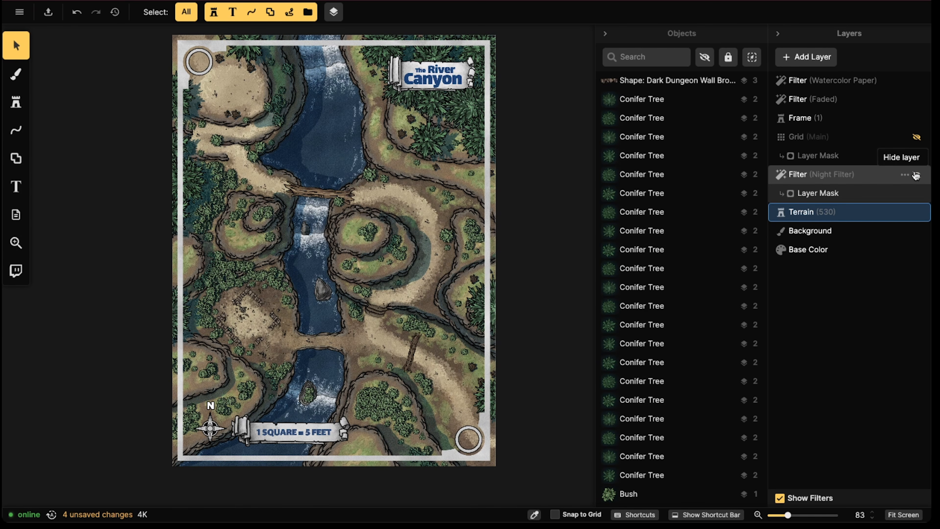
# Toggle the Night Filter layer's visibility several times to compare the map with and without cliff shading, leaving it shown
pyautogui.click(917, 175)
pyautogui.click(916, 175)
pyautogui.click(917, 175)
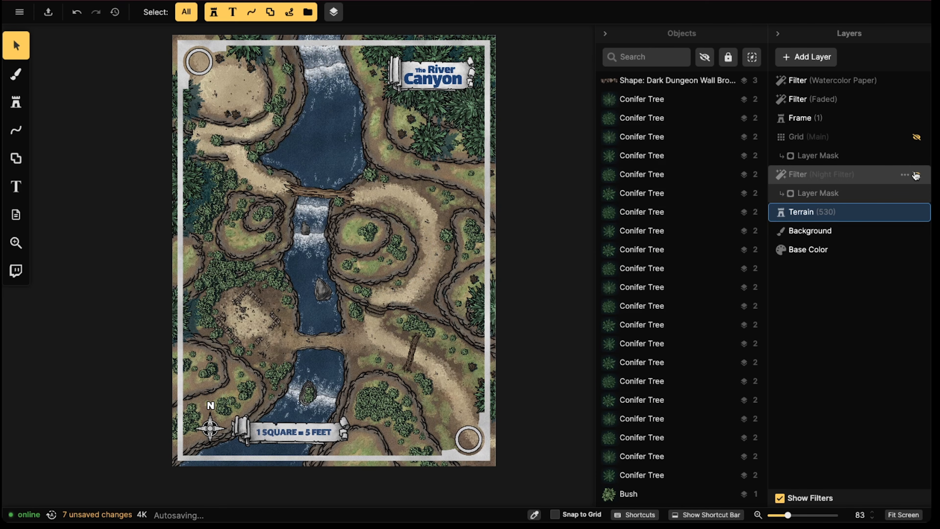
pyautogui.click(917, 175)
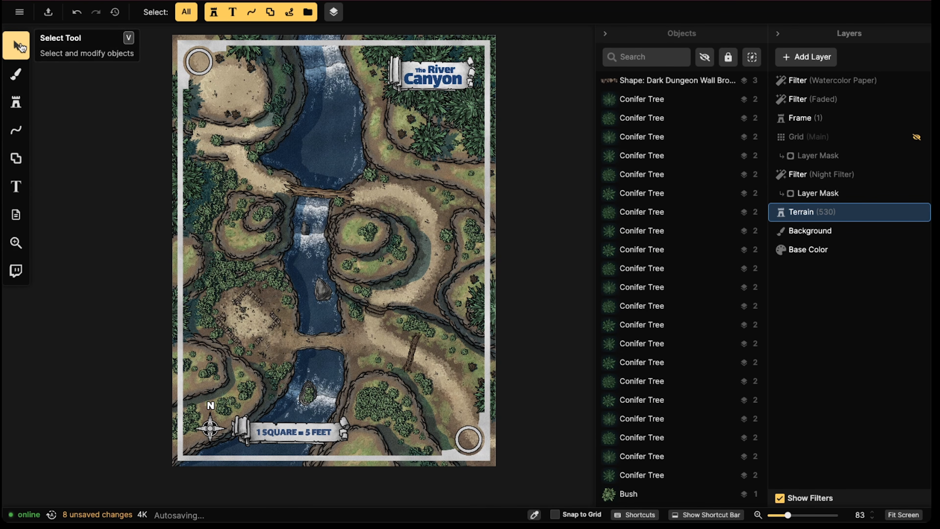
# Select the conifer tree beneath the title banner and shift it slightly northeast on its hill
pyautogui.scroll(5, 343, 144)
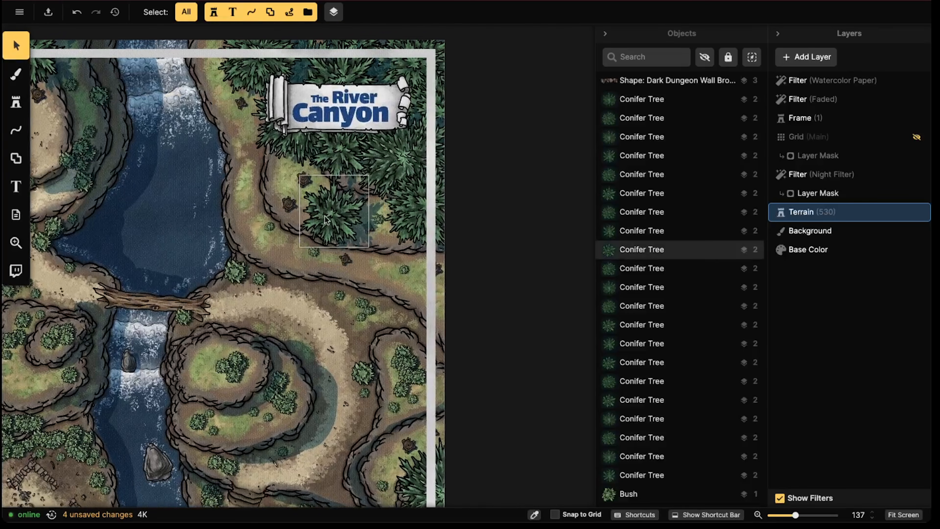
pyautogui.click(324, 216)
pyautogui.scroll(5, 374, 199)
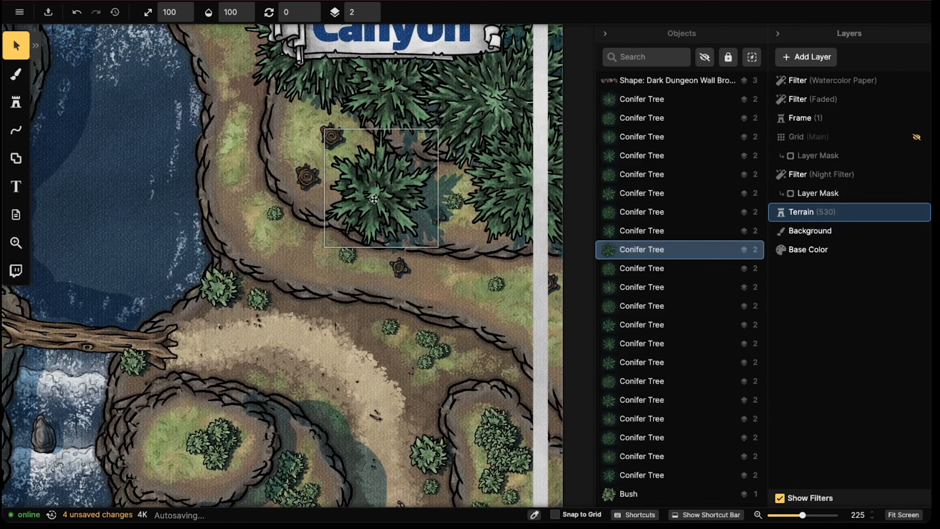
pyautogui.moveTo(374, 199); pyautogui.dragTo(479, 193)
pyautogui.scroll(-2, 366, 196)
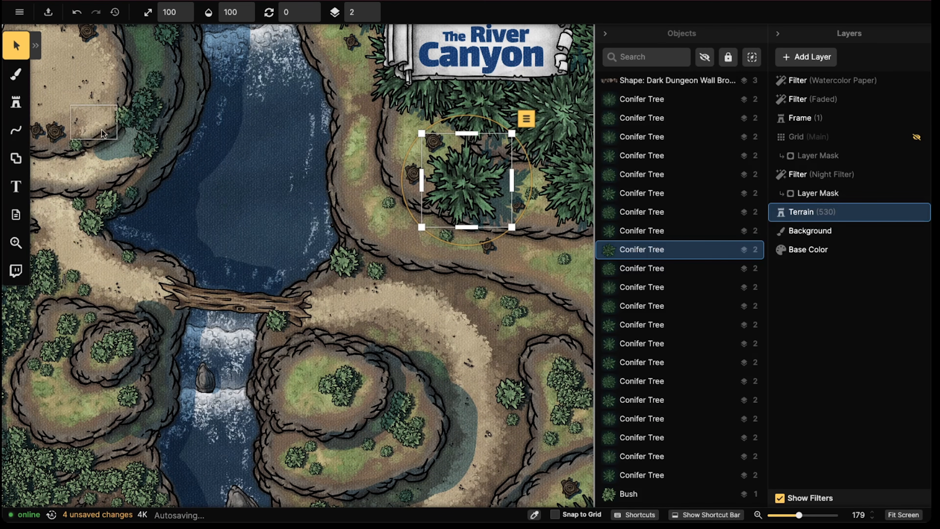
pyautogui.moveTo(472, 188)
pyautogui.mouseDown()
pyautogui.moveTo(259, 184)
pyautogui.moveTo(370, 191)
pyautogui.moveTo(486, 180)
pyautogui.mouseUp()
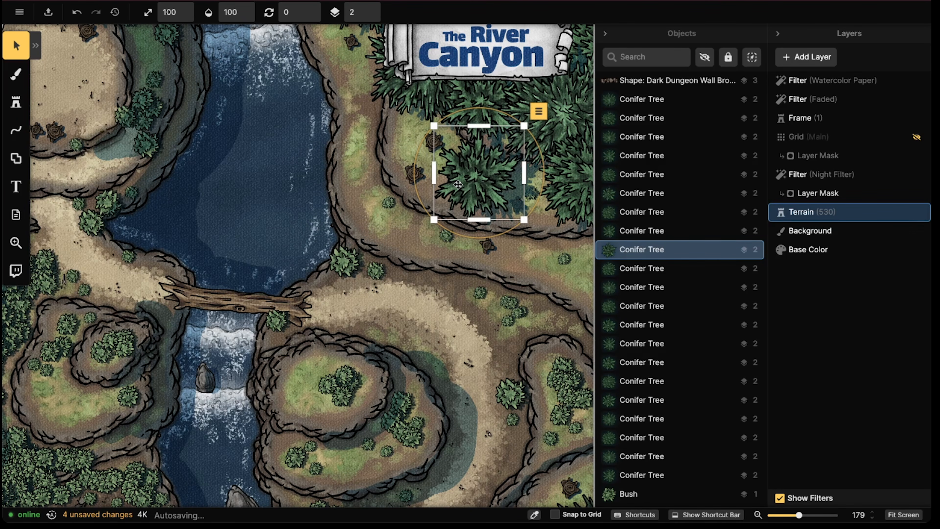
pyautogui.scroll(-5, 172, 182)
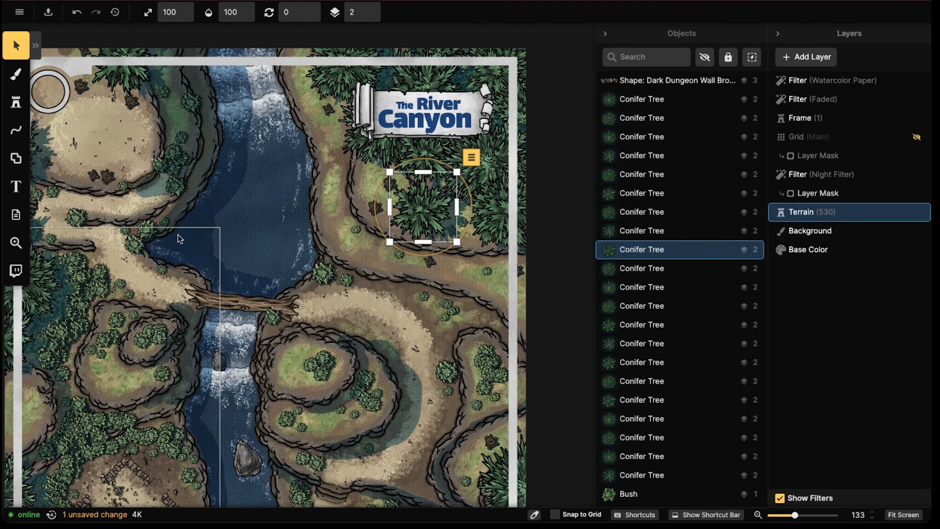
pyautogui.scroll(-3, 201, 243)
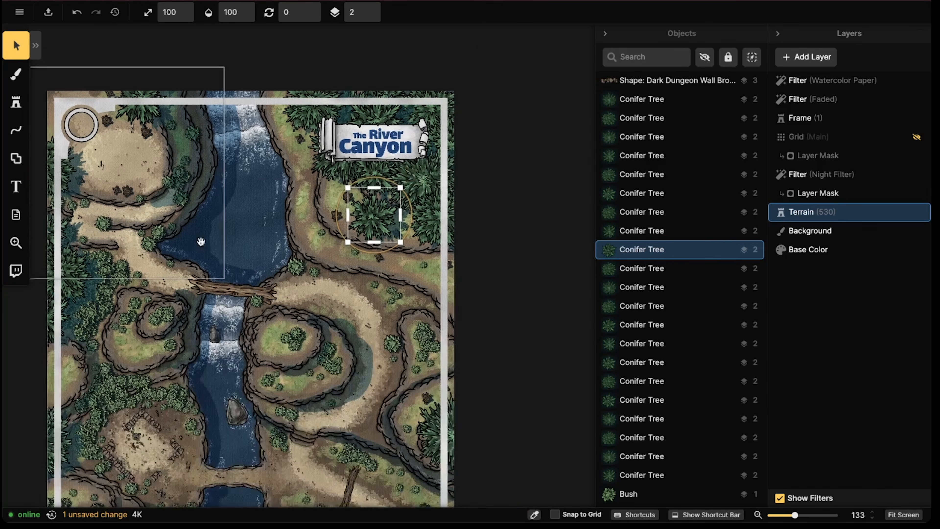
pyautogui.moveTo(201, 242); pyautogui.dragTo(240, 205)
pyautogui.moveTo(408, 195); pyautogui.dragTo(411, 192)
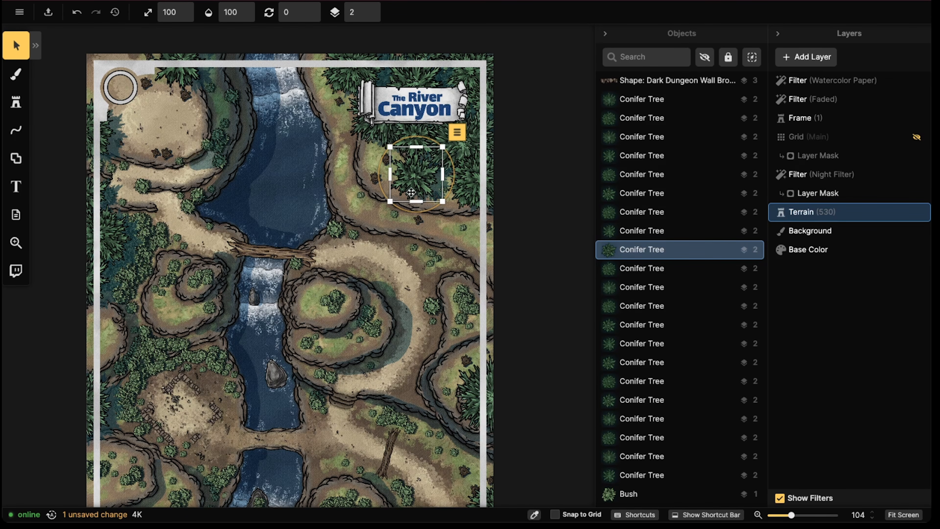
pyautogui.scroll(5, 411, 192)
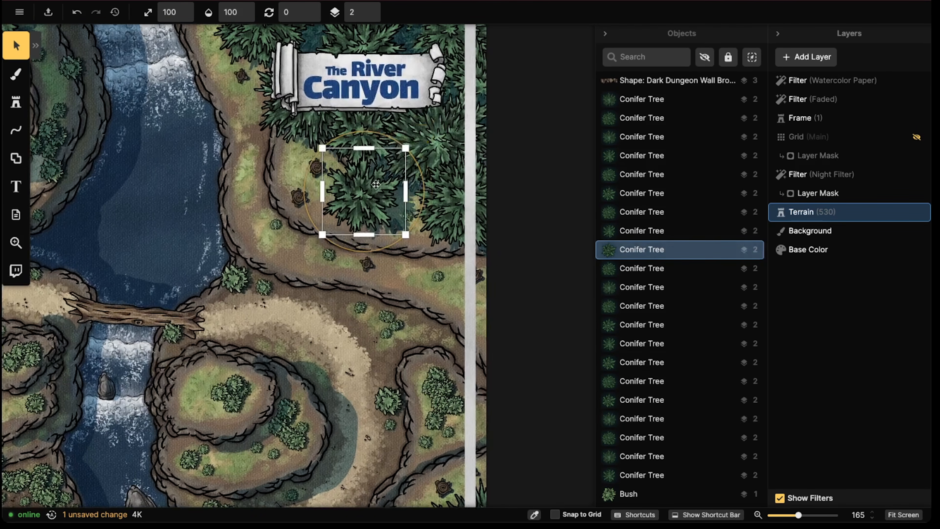
# Set the selected conifer's shadow colour to black (#000000) and its shadow intensity to 134%
pyautogui.click(16, 73)
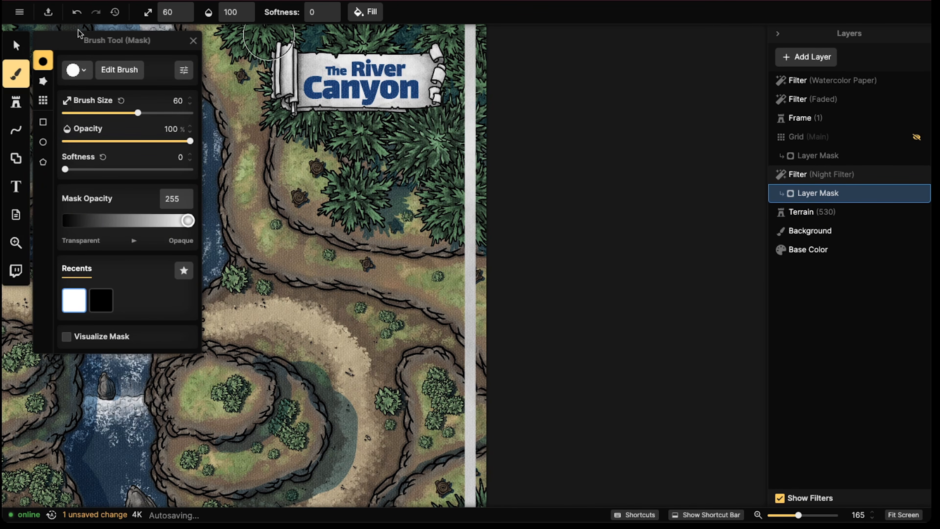
pyautogui.click(16, 46)
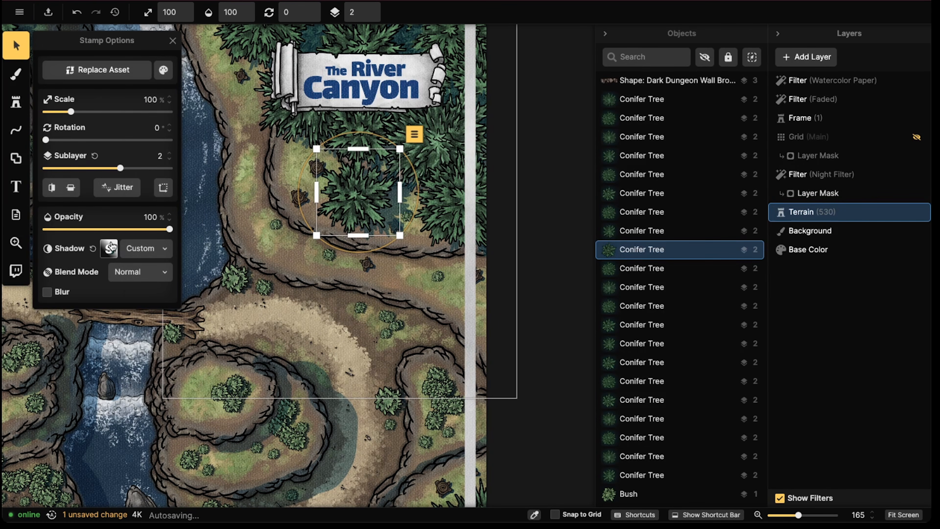
pyautogui.click(109, 249)
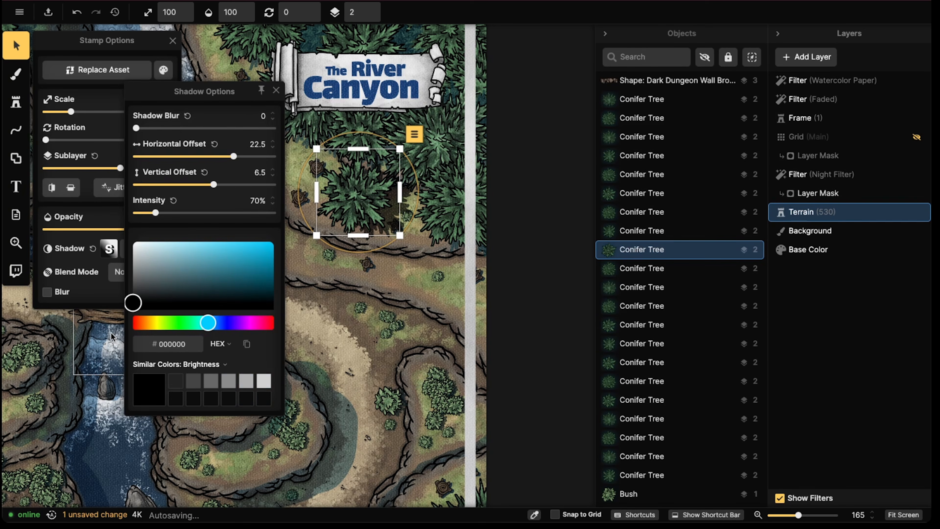
pyautogui.click(173, 214)
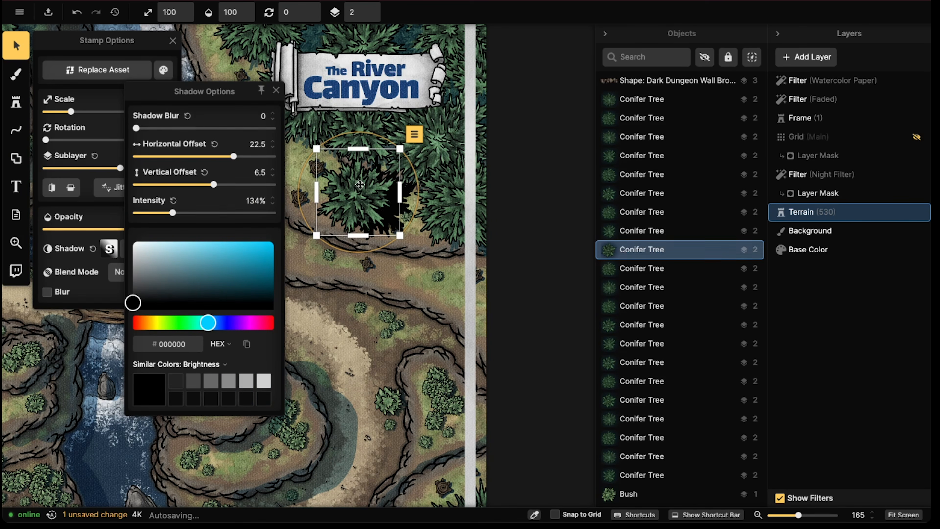
pyautogui.scroll(-3, 357, 189)
pyautogui.moveTo(358, 190)
pyautogui.mouseDown()
pyautogui.moveTo(294, 213)
pyautogui.moveTo(351, 179)
pyautogui.mouseUp()
pyautogui.scroll(-4, 351, 180)
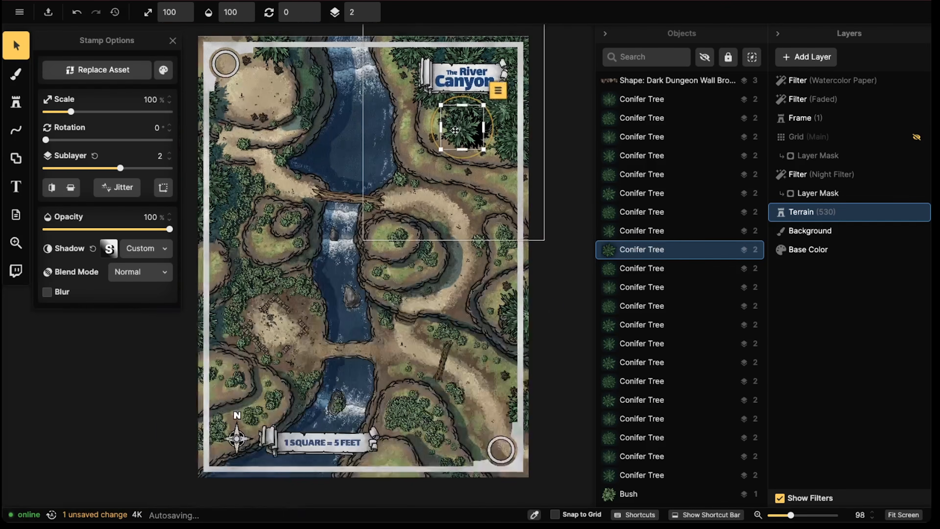
pyautogui.moveTo(455, 130)
pyautogui.mouseDown()
pyautogui.moveTo(472, 129)
pyautogui.moveTo(439, 146)
pyautogui.moveTo(371, 146)
pyautogui.moveTo(468, 128)
pyautogui.mouseUp()
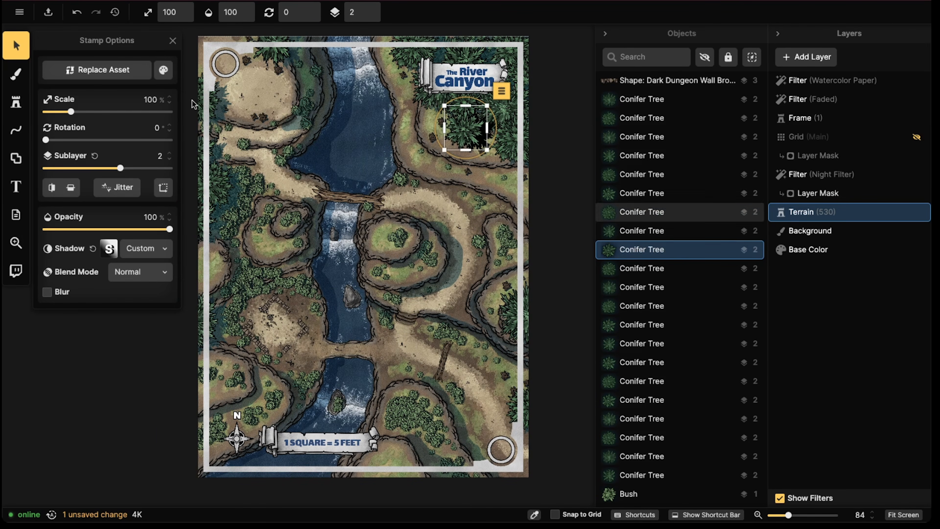
# Move a conifer from the map's west edge onto the northwest sandy plateau and the black-shadowed conifer just south of it
pyautogui.moveTo(195, 102); pyautogui.dragTo(332, 120)
pyautogui.click(471, 138)
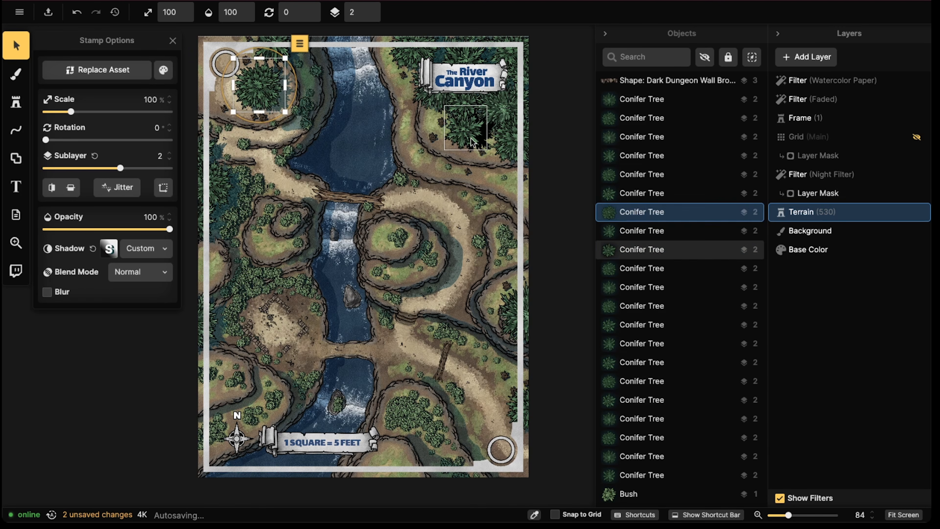
pyautogui.moveTo(471, 137); pyautogui.dragTo(262, 144)
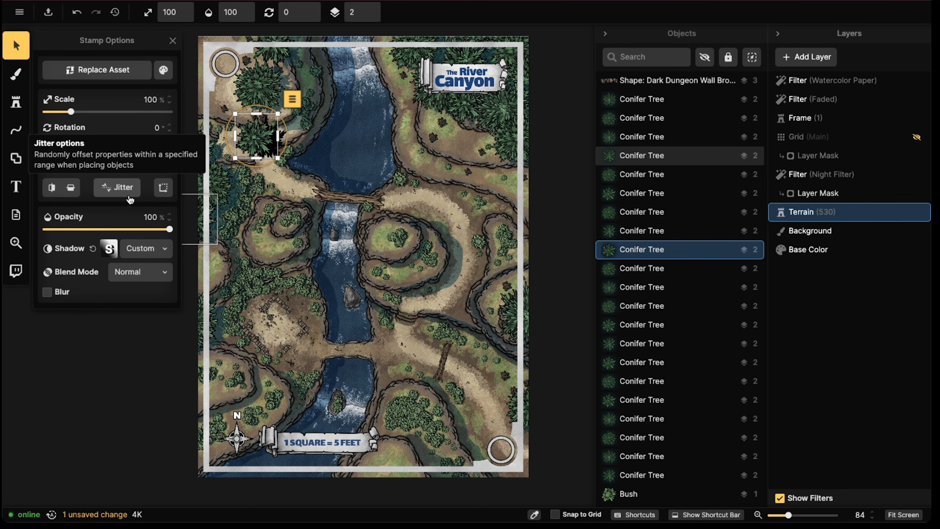
# Recolour the southern relocated conifer's shadow to bright red (#CE1919)
pyautogui.click(112, 249)
pyautogui.moveTo(237, 255); pyautogui.dragTo(257, 260)
pyautogui.click(341, 211)
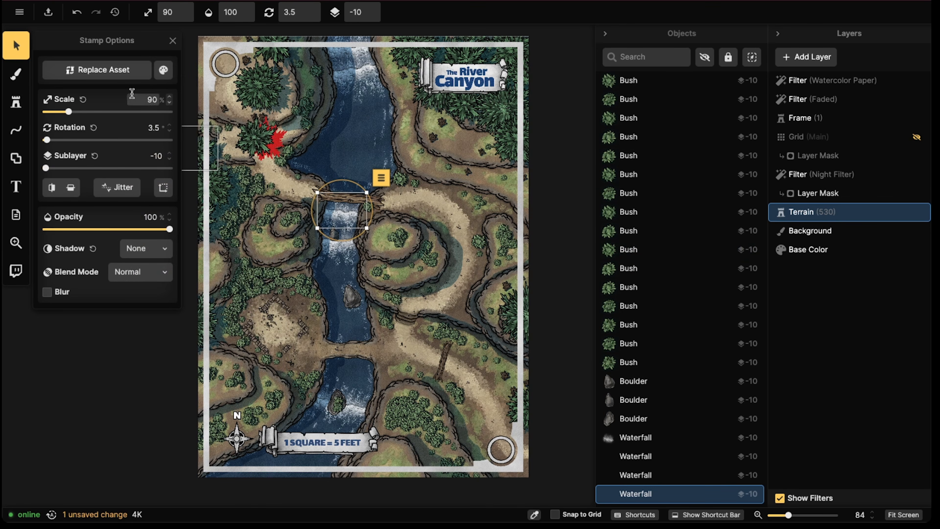
pyautogui.click(164, 70)
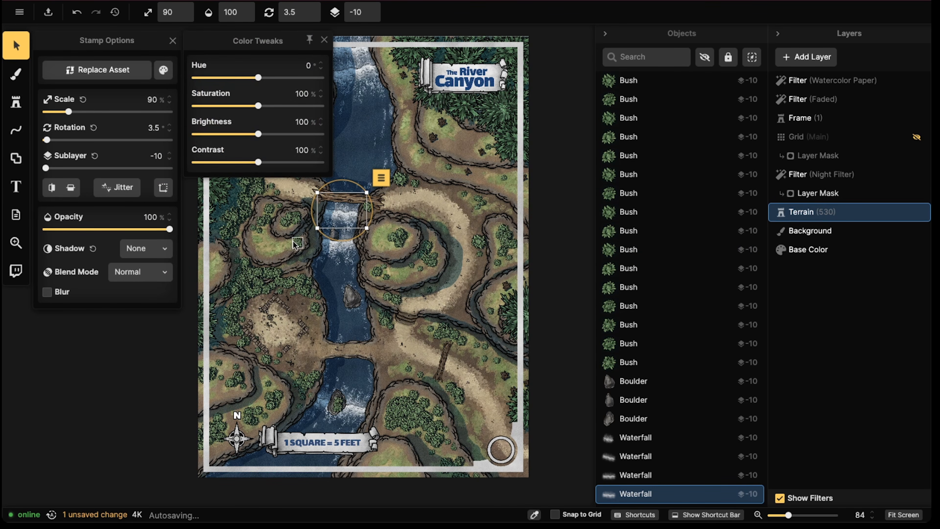
pyautogui.moveTo(275, 237); pyautogui.dragTo(394, 263)
pyautogui.click(163, 70)
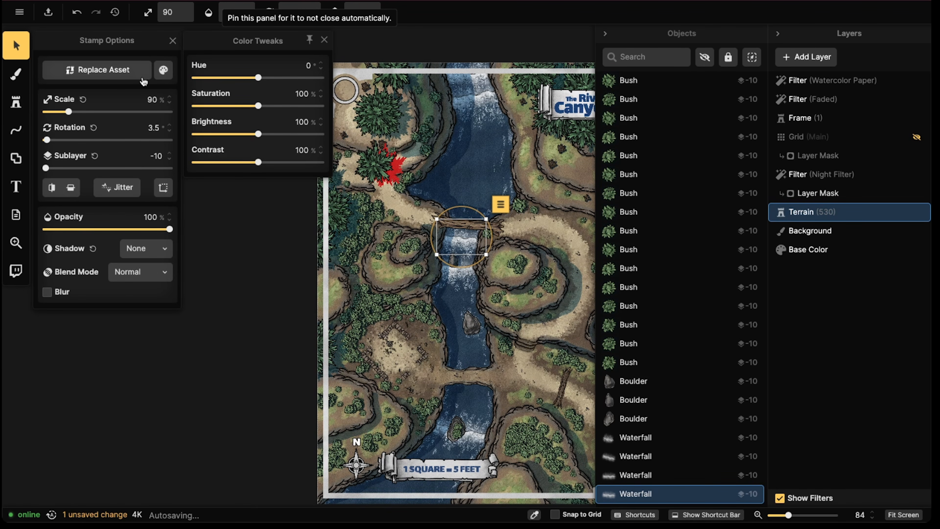
pyautogui.click(145, 248)
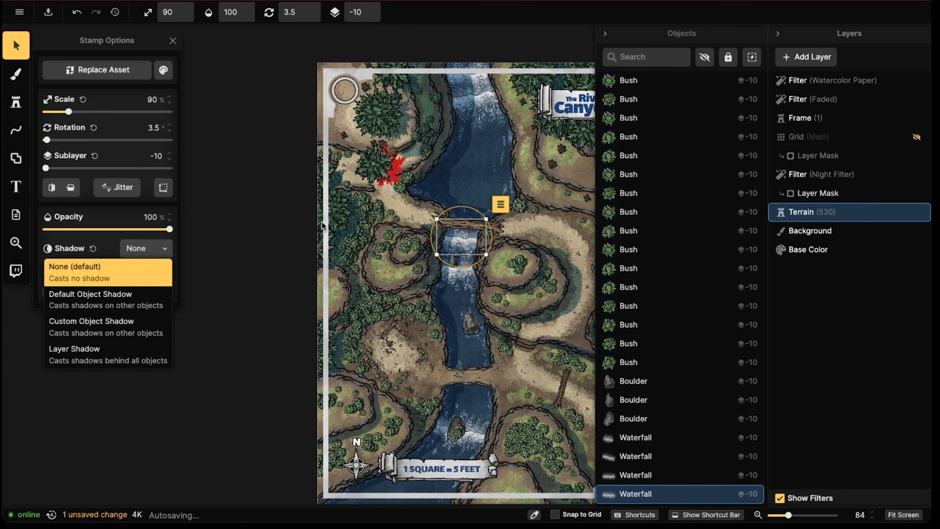
# Reselect the red-shadowed conifer and change its shadow colour through light red #DA7878 to brown #8C6234
pyautogui.click(373, 170)
pyautogui.click(16, 45)
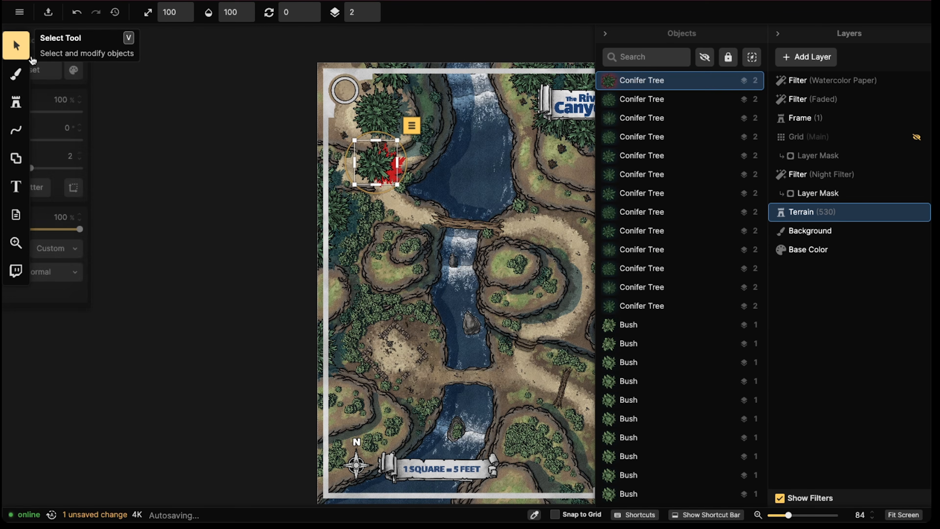
pyautogui.click(35, 45)
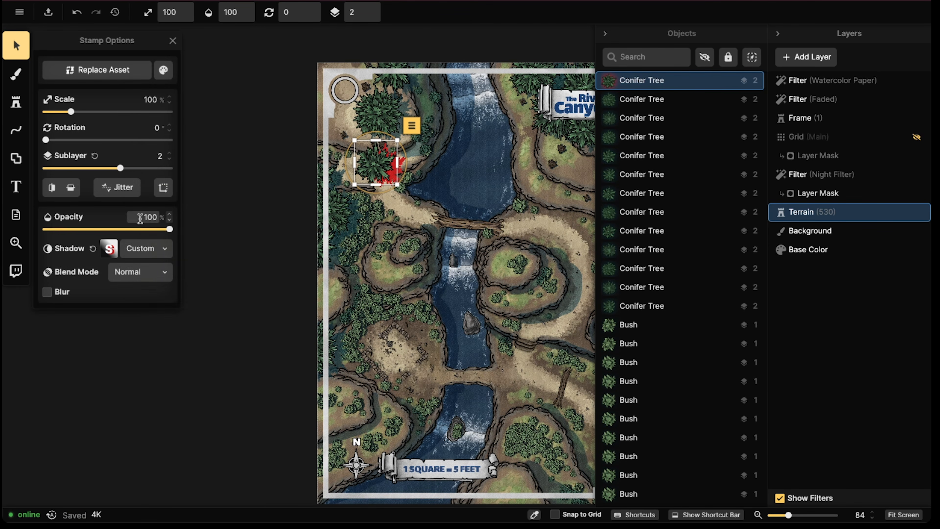
pyautogui.click(115, 251)
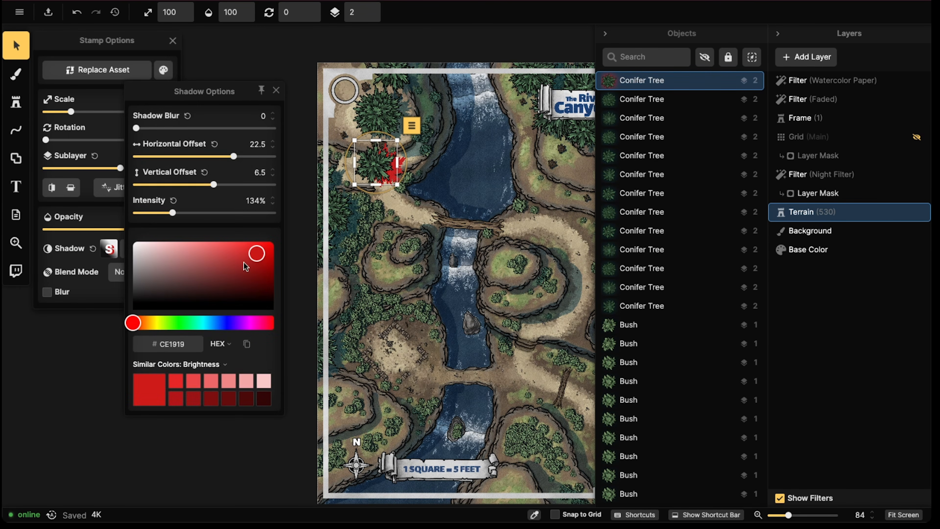
pyautogui.moveTo(256, 254); pyautogui.dragTo(196, 251)
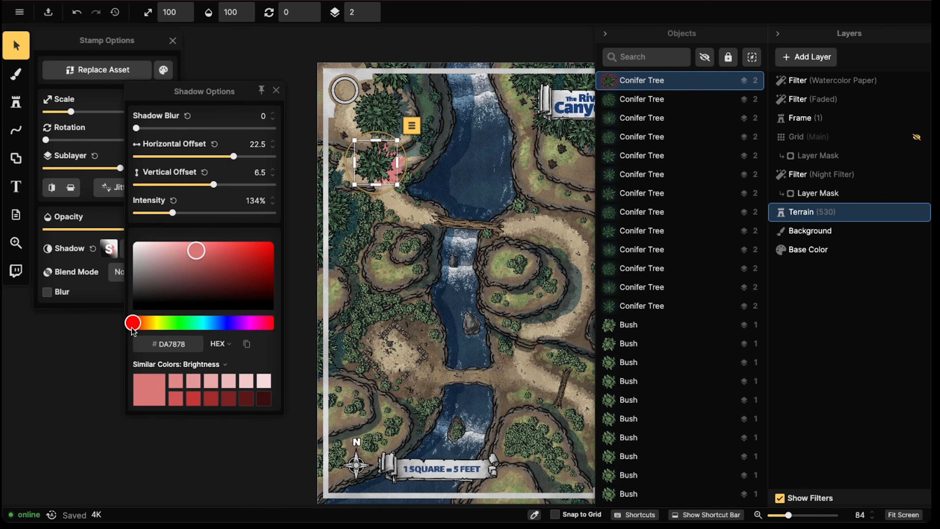
pyautogui.moveTo(133, 329); pyautogui.dragTo(145, 328)
pyautogui.click(197, 249)
pyautogui.moveTo(198, 251); pyautogui.dragTo(221, 270)
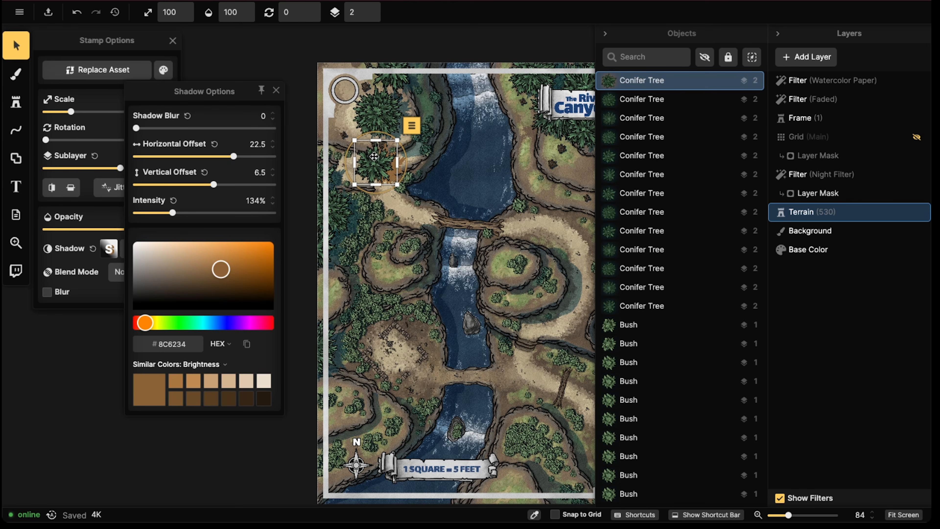
# Undo the conifer shadow changes and relocations, and reselect the conifer tree beneath the title banner
pyautogui.hotkey('ctrl', 'z')
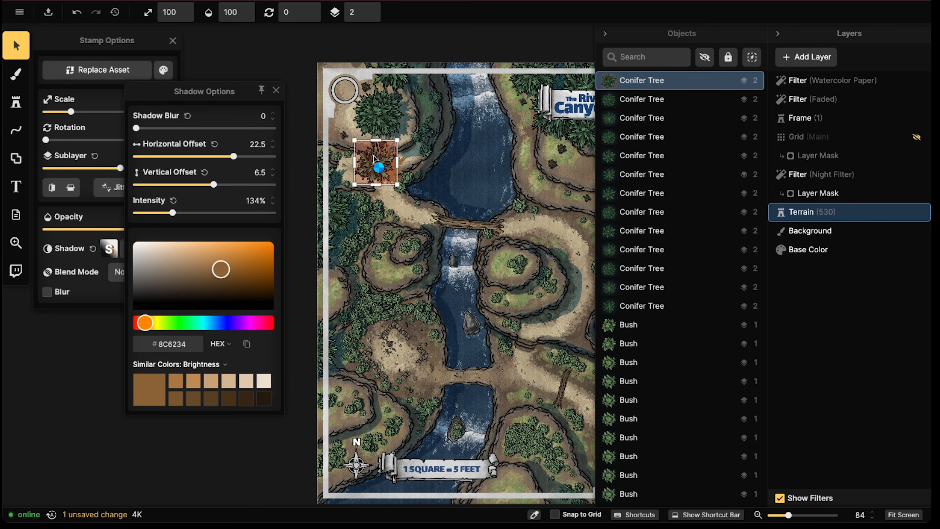
pyautogui.hotkey('ctrl', 'z')
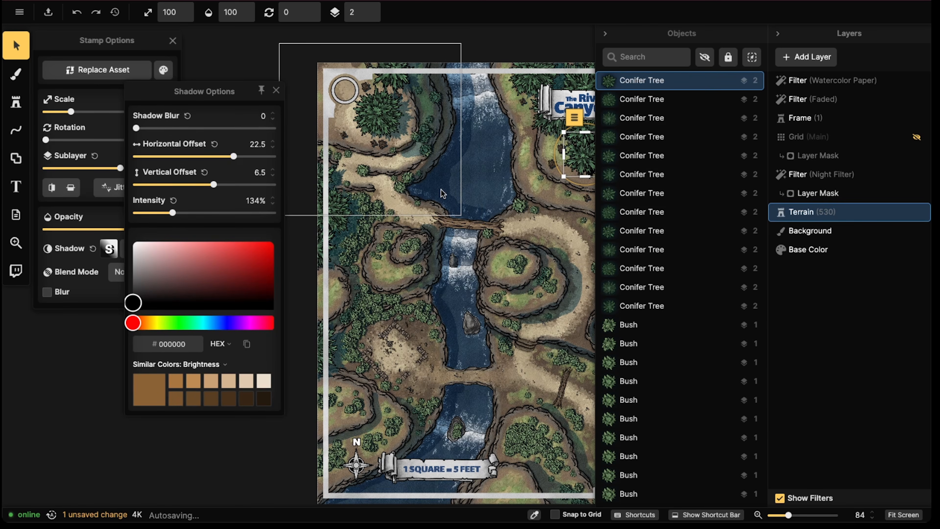
pyautogui.hotkey('ctrl', 'z')
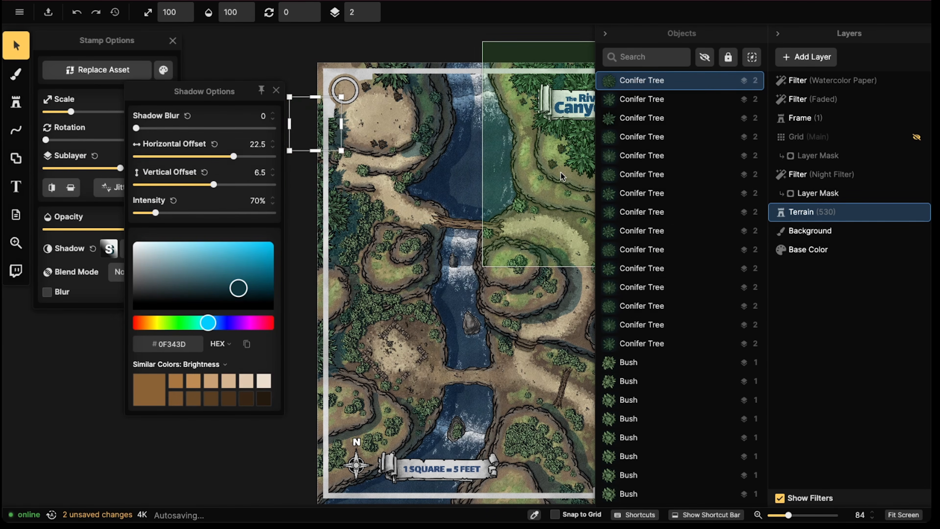
pyautogui.click(560, 173)
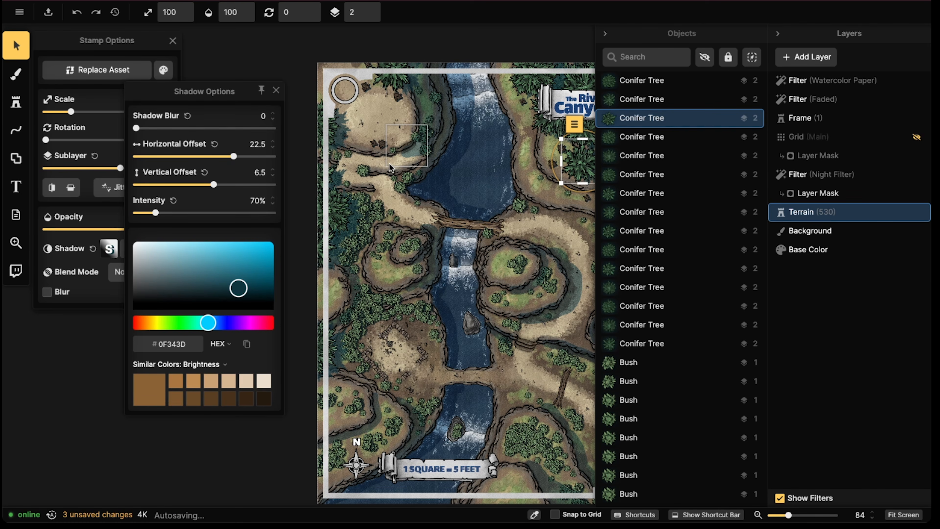
# Open the Night Filter layer's settings to check its colour, blend mode and opacity, and inspect the matching tree shadow
pyautogui.click(822, 169)
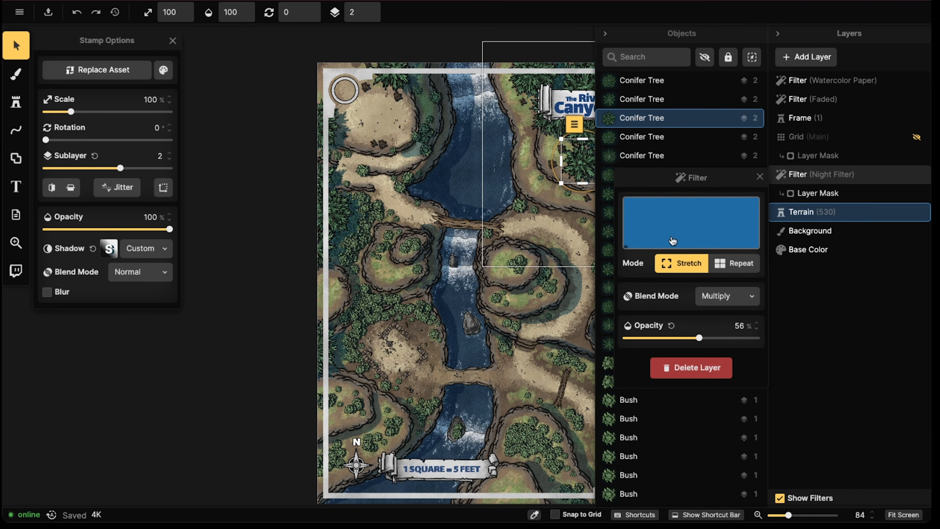
pyautogui.scroll(4, 390, 165)
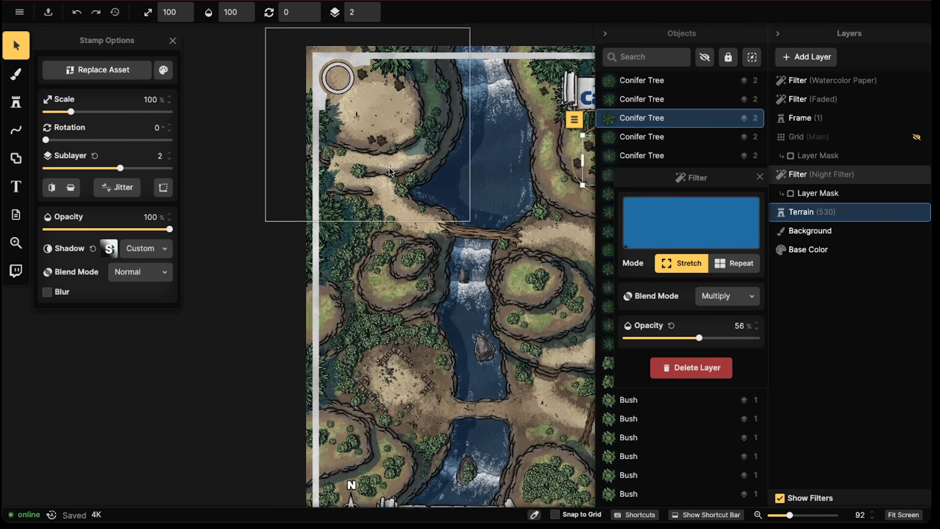
pyautogui.scroll(1, 389, 149)
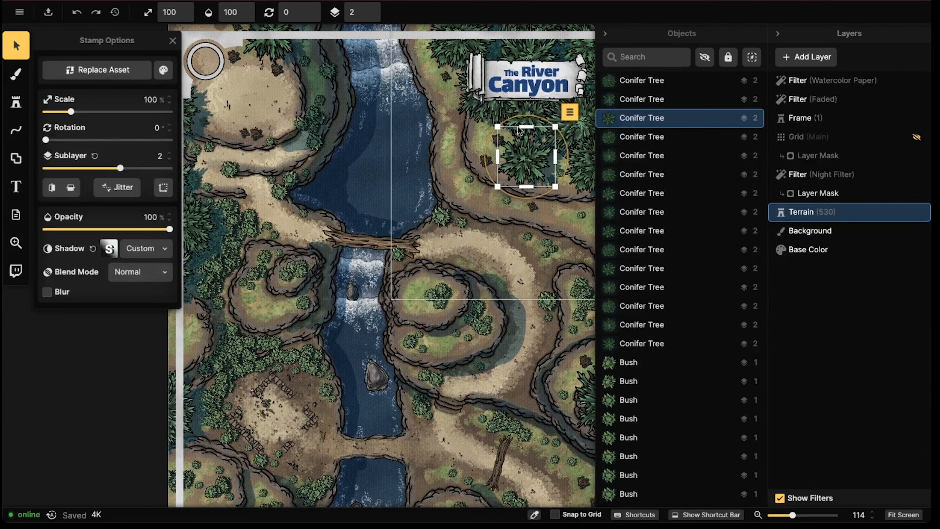
pyautogui.scroll(-3, 410, 141)
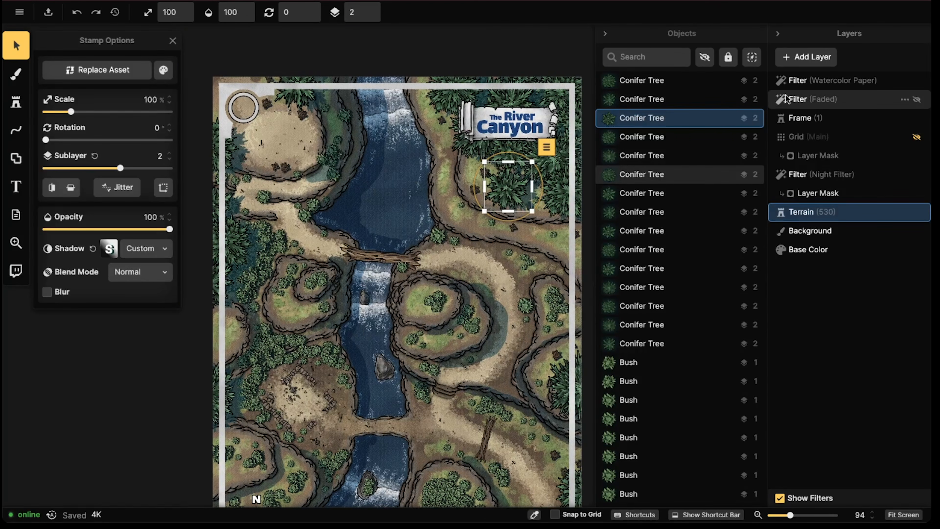
# Check the Faded filter layer's settings and hide that layer
pyautogui.click(810, 82)
pyautogui.click(812, 97)
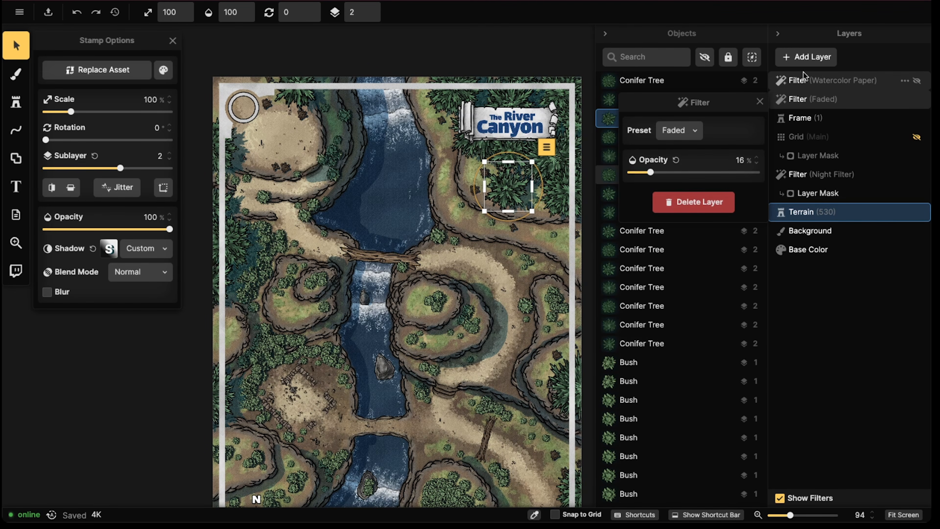
pyautogui.click(917, 99)
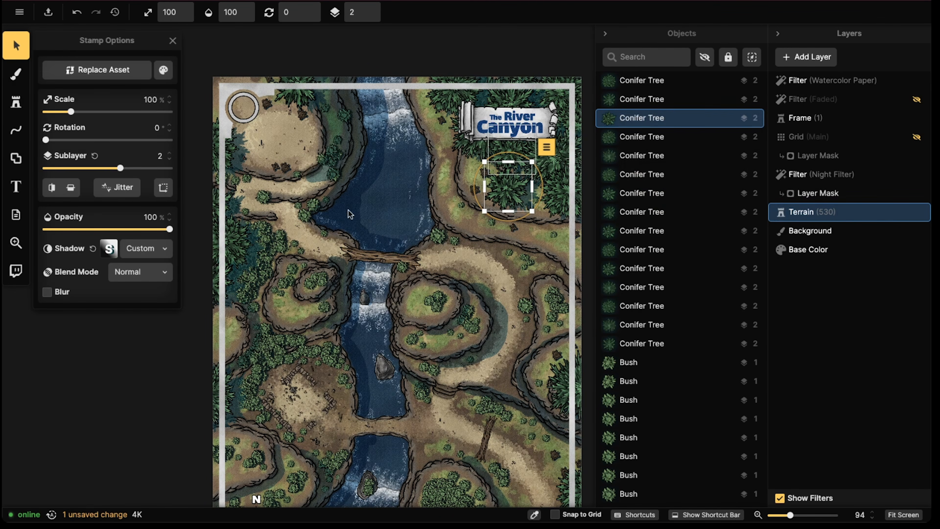
# Examine the cliffs, river and tree shadows across the northwestern map area with the Faded filter hidden
pyautogui.scroll(-3, 335, 235)
pyautogui.moveTo(348, 244); pyautogui.dragTo(349, 150)
pyautogui.scroll(4, 319, 105)
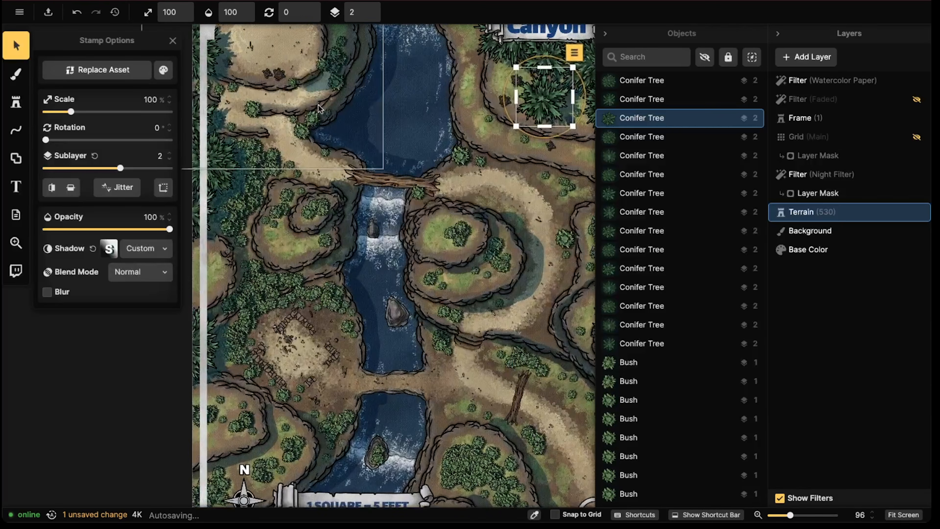
pyautogui.scroll(4, 317, 105)
pyautogui.moveTo(318, 105); pyautogui.dragTo(327, 287)
pyautogui.scroll(4, 309, 202)
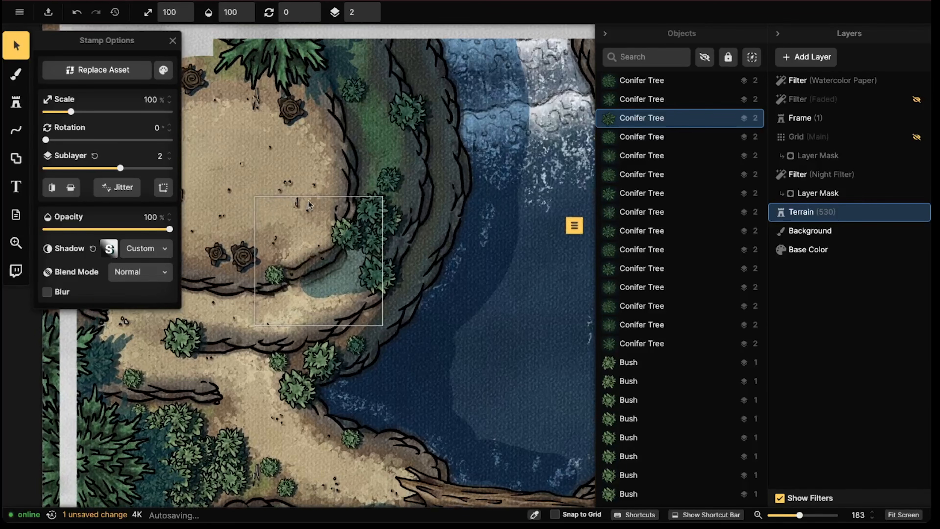
pyautogui.moveTo(309, 204); pyautogui.dragTo(481, 208)
pyautogui.scroll(-4, 422, 201)
pyautogui.moveTo(466, 239); pyautogui.dragTo(384, 191)
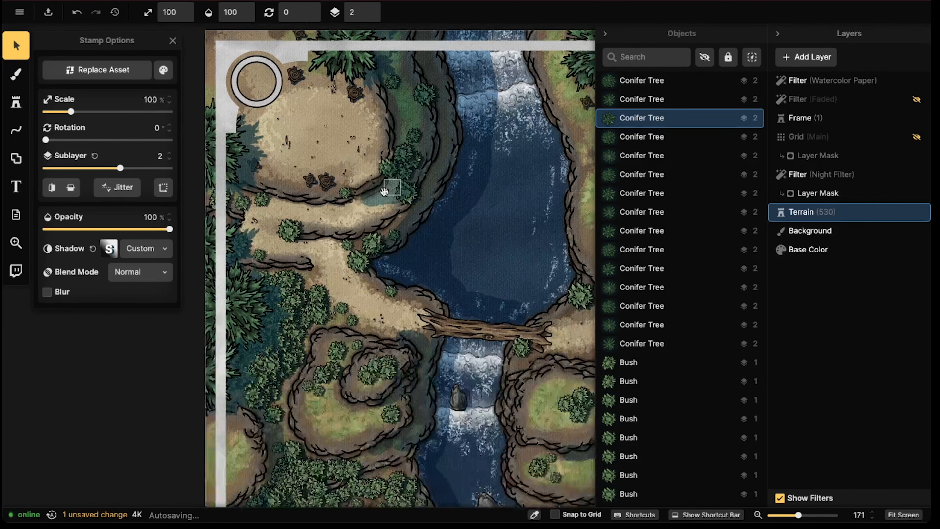
pyautogui.scroll(-3, 384, 191)
pyautogui.moveTo(487, 194); pyautogui.dragTo(388, 176)
pyautogui.scroll(-3, 389, 176)
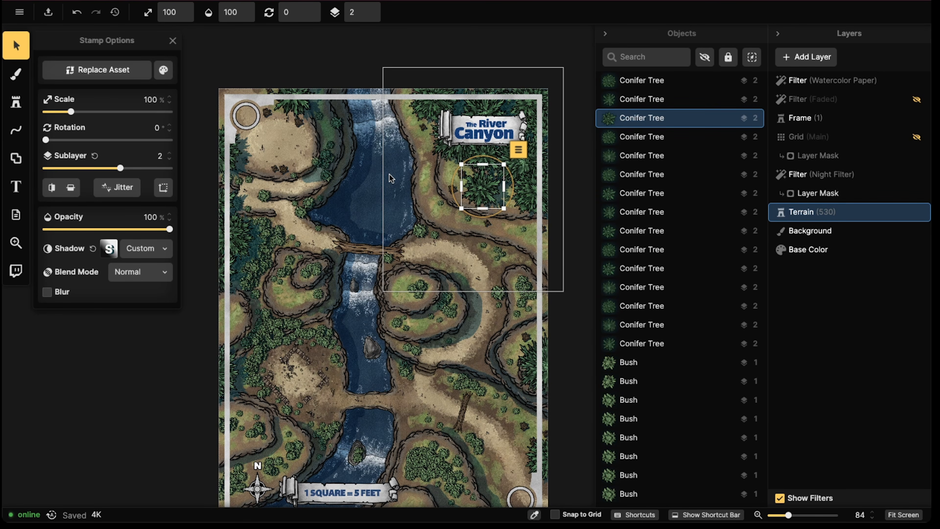
# Toggle the Faded filter layer's visibility repeatedly to compare the full map with and without it, leaving it shown
pyautogui.click(916, 100)
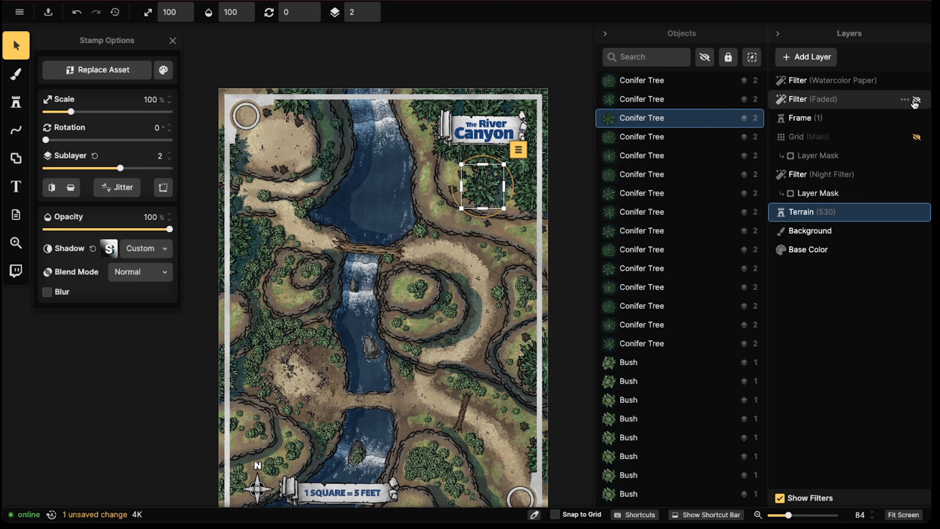
pyautogui.scroll(-2, 389, 272)
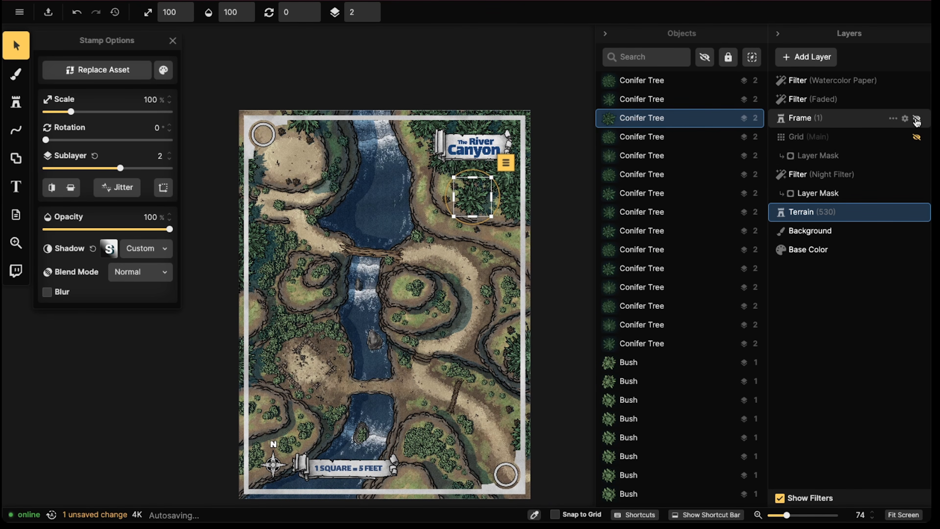
pyautogui.click(917, 100)
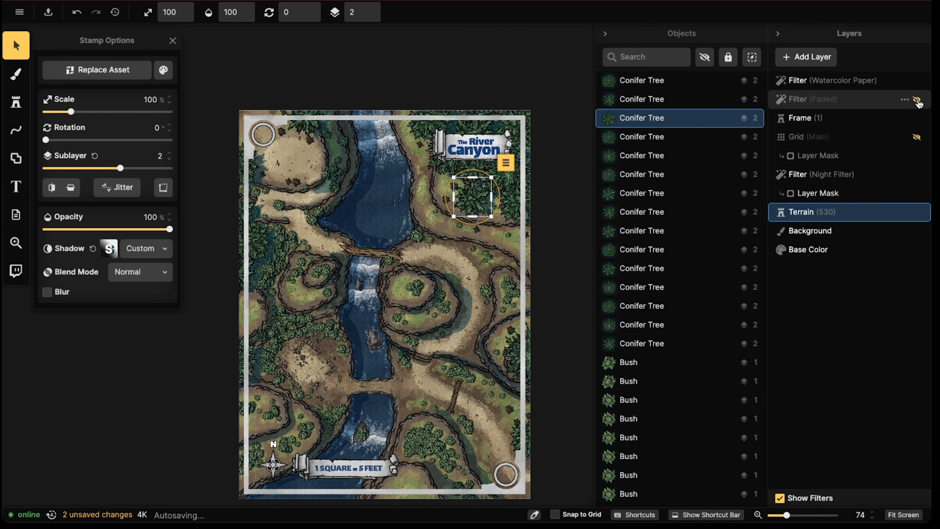
pyautogui.click(917, 101)
pyautogui.click(918, 101)
pyautogui.click(917, 101)
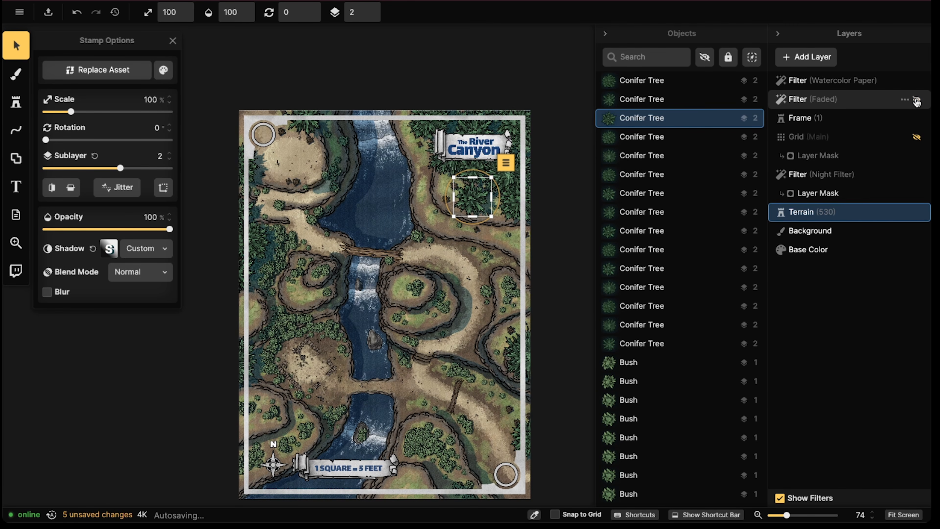
pyautogui.click(917, 101)
pyautogui.click(917, 101)
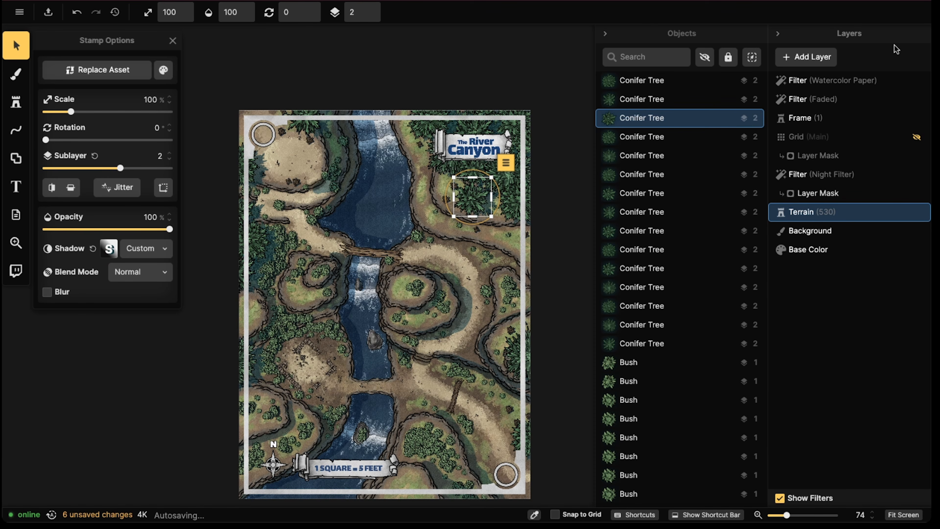
# Select a bush beside the western-edge conifer and set its shadow to Layer Shadow (default)
pyautogui.scroll(3, 310, 204)
pyautogui.scroll(10, 205, 247)
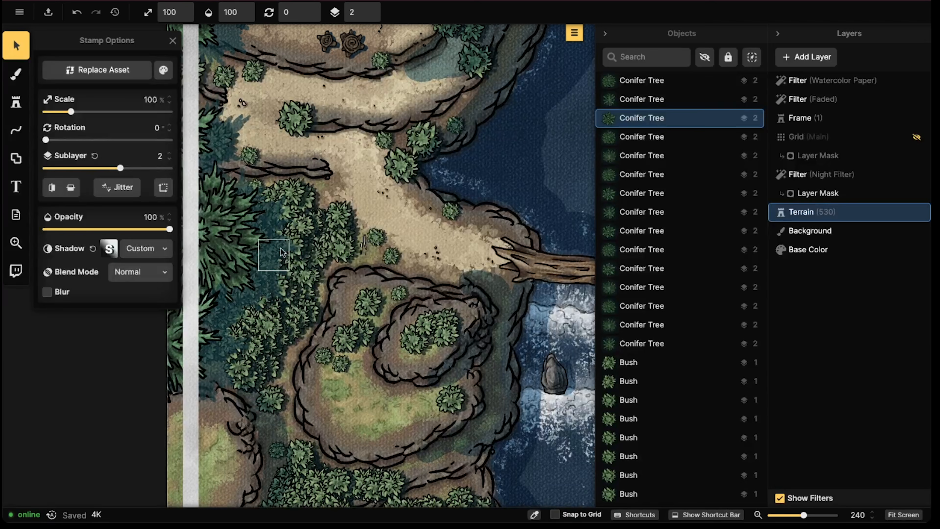
pyautogui.click(289, 246)
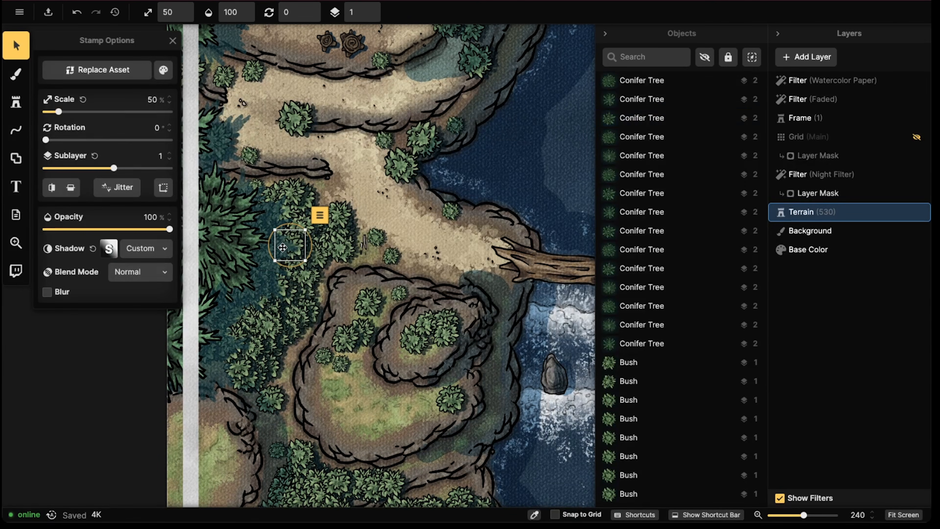
pyautogui.moveTo(223, 248); pyautogui.dragTo(268, 250)
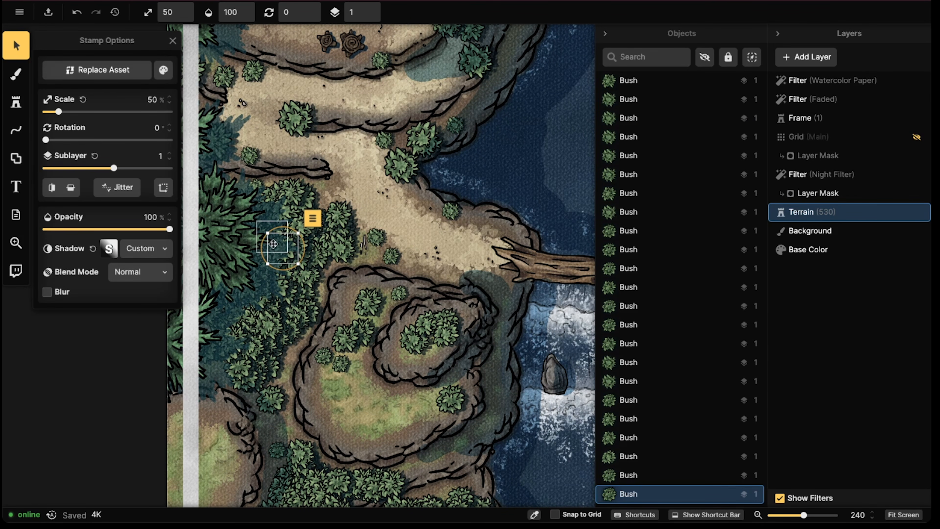
pyautogui.click(147, 248)
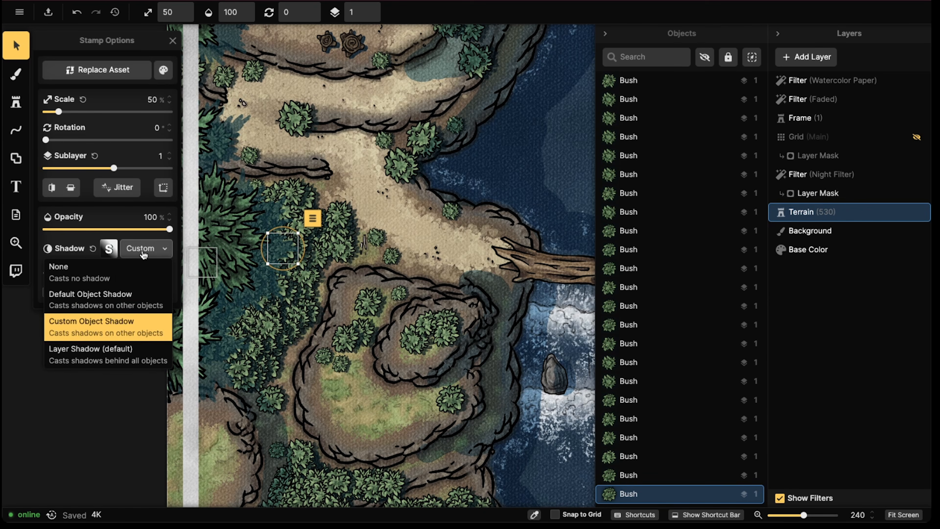
pyautogui.click(110, 351)
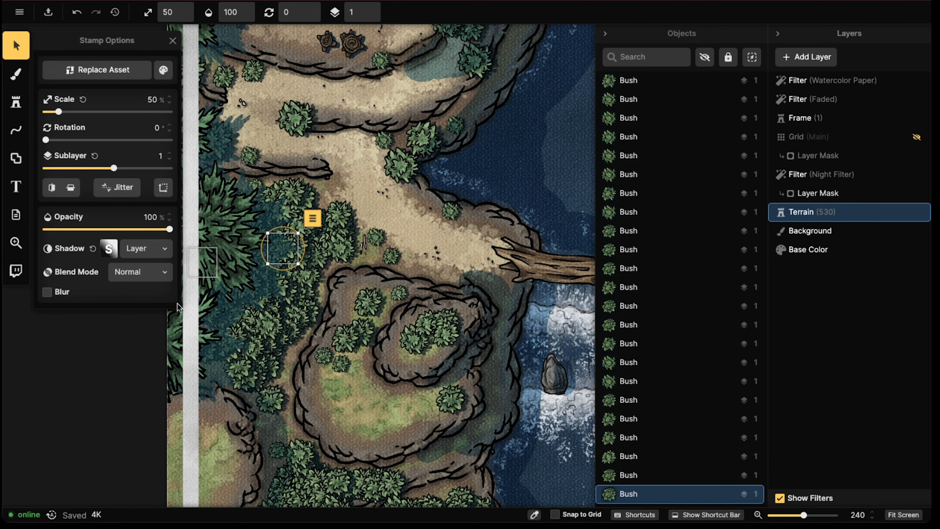
# Switch the western-edge conifer's shadow to Layer Shadow (default) and back to Custom Object Shadow
pyautogui.click(218, 231)
pyautogui.click(128, 268)
pyautogui.click(128, 267)
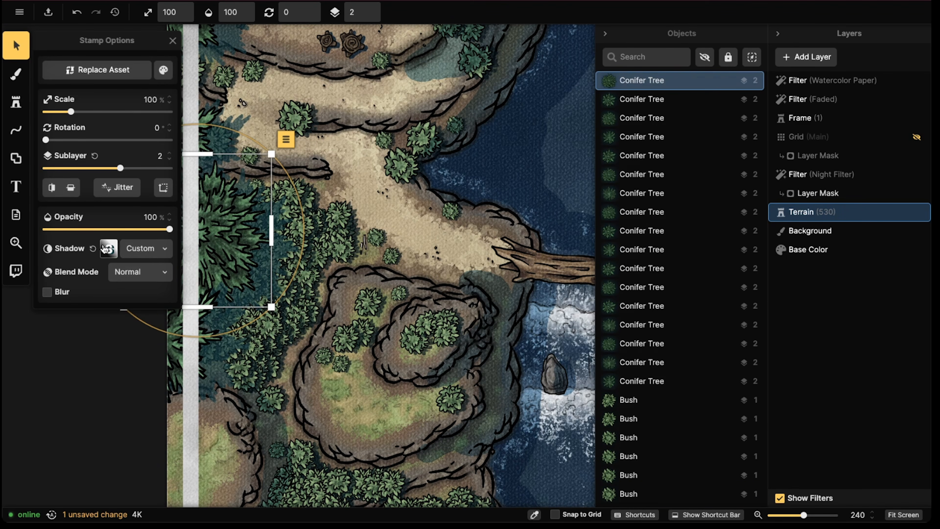
pyautogui.click(110, 248)
pyautogui.click(95, 302)
pyautogui.click(146, 248)
pyautogui.click(105, 353)
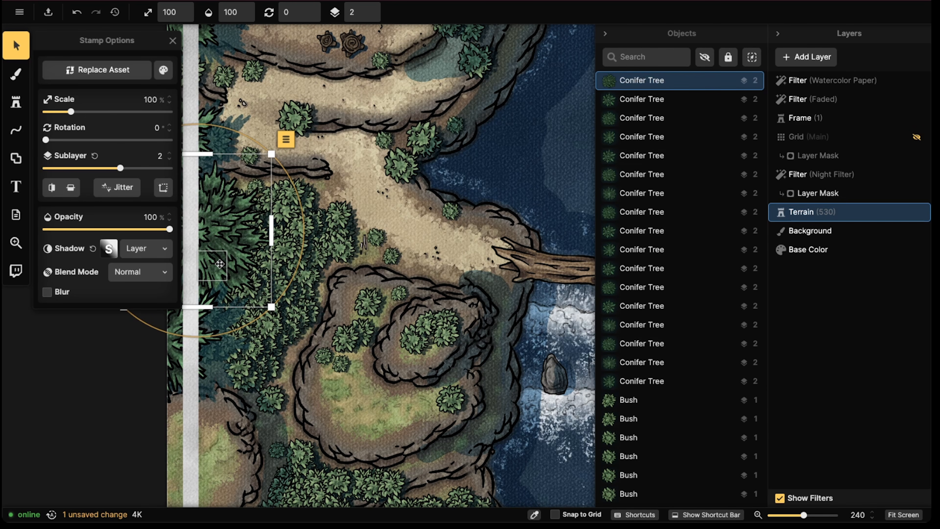
pyautogui.click(146, 249)
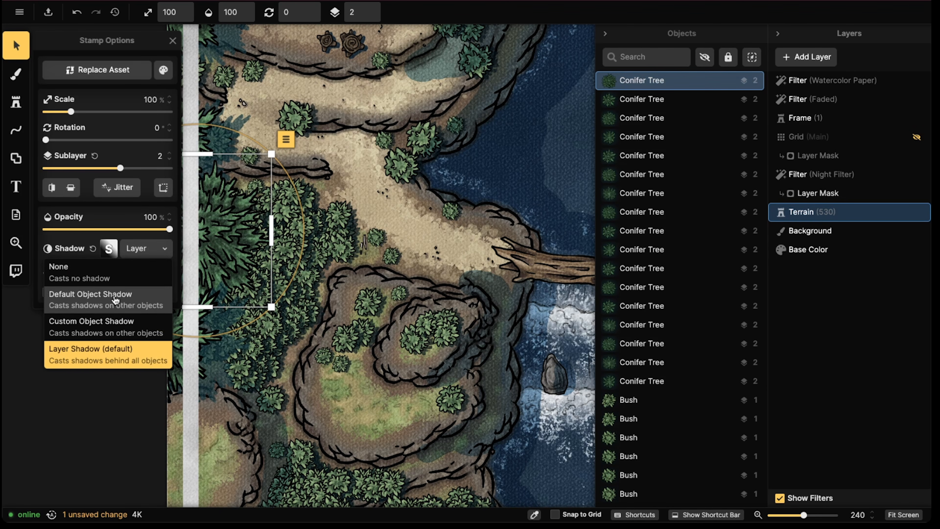
pyautogui.click(97, 321)
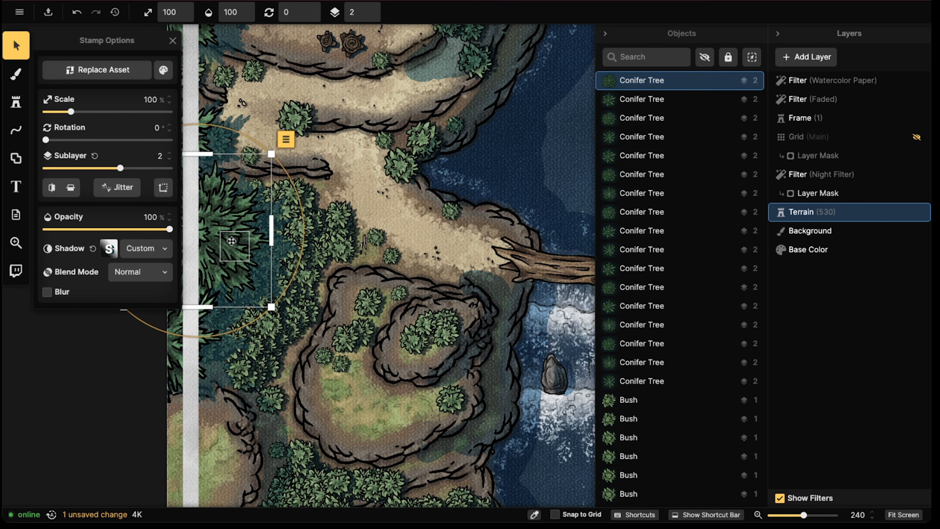
# Review the conifer's custom shadow in context against the shading of the whole map
pyautogui.moveTo(231, 241); pyautogui.dragTo(214, 226)
pyautogui.scroll(-3, 214, 226)
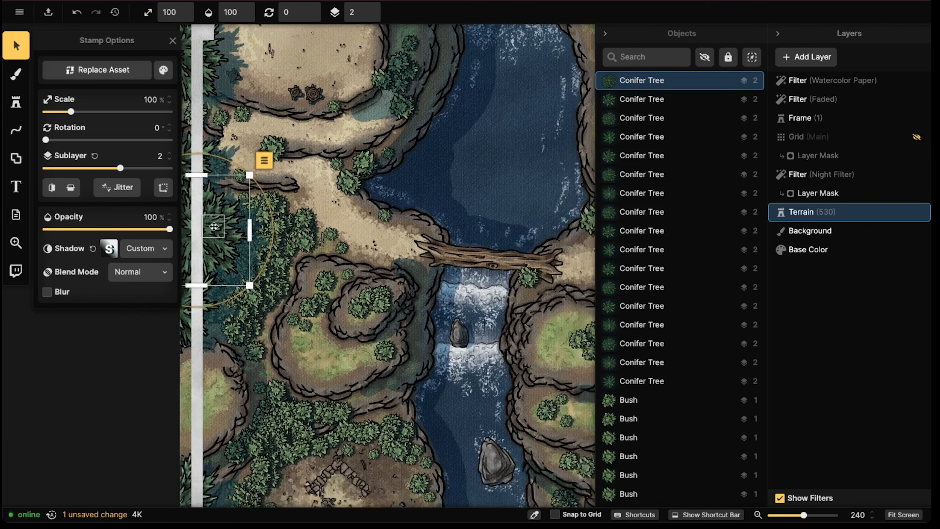
pyautogui.scroll(-2, 214, 226)
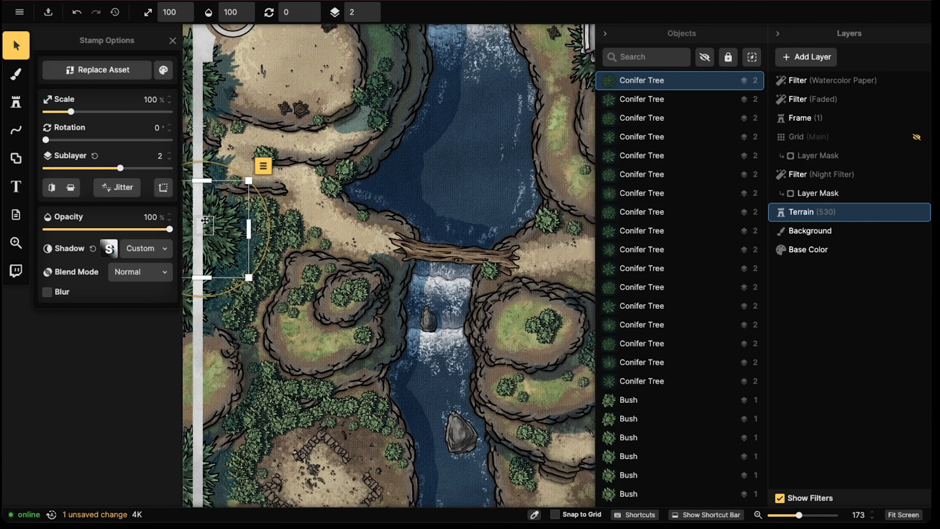
pyautogui.scroll(-1, 205, 221)
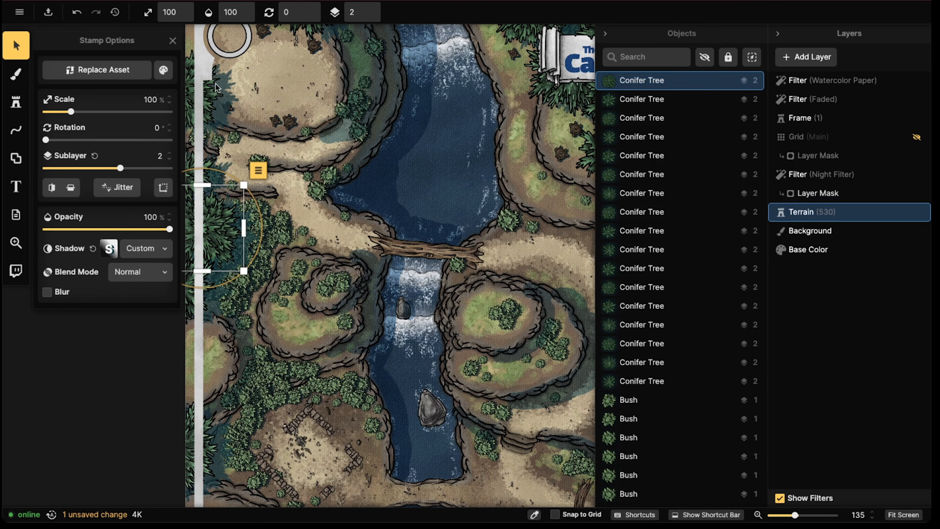
pyautogui.scroll(-1, 207, 232)
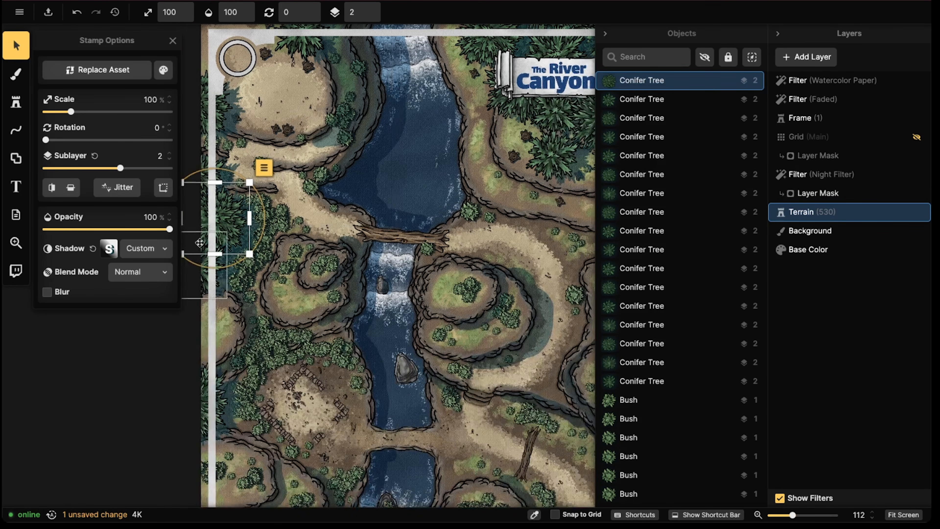
pyautogui.scroll(-2, 322, 180)
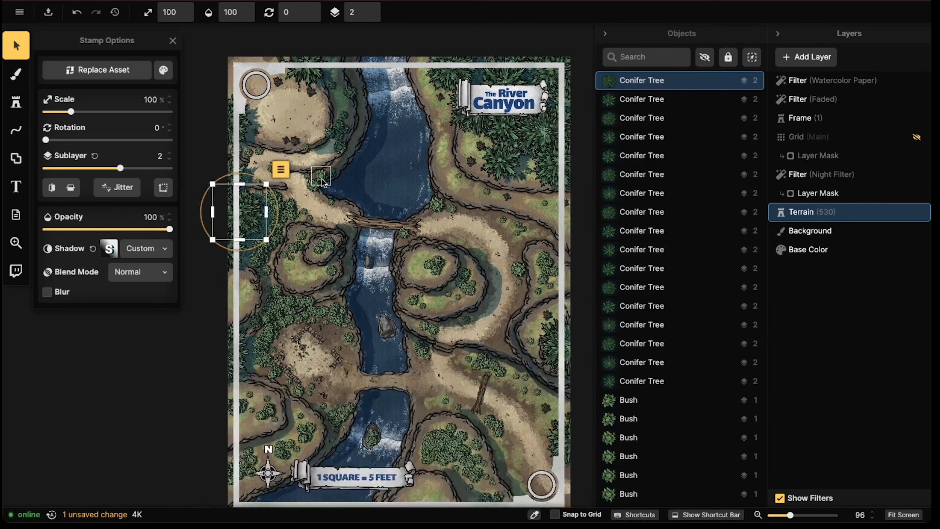
pyautogui.moveTo(447, 177); pyautogui.dragTo(396, 173)
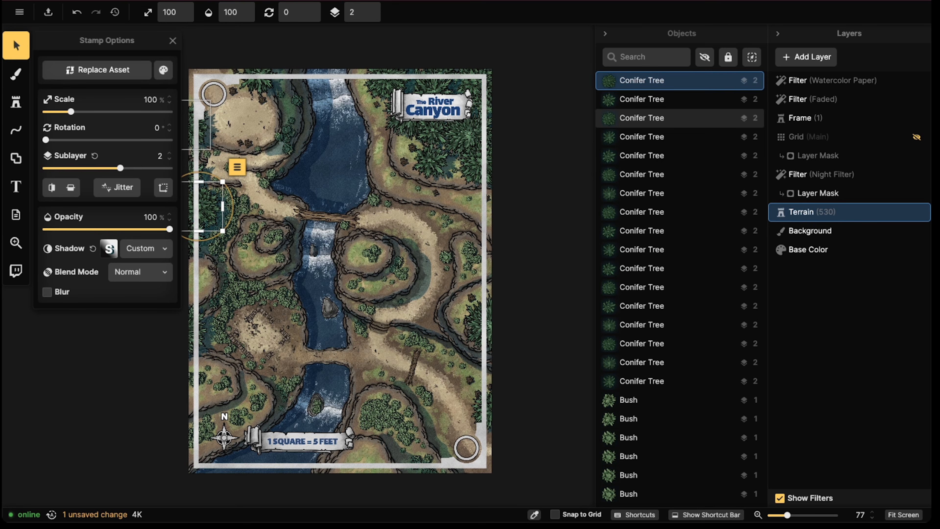
# Leave the map editor without saving the changes and return to the start of the Explore gallery
pyautogui.hotkey('alt', 'Left')
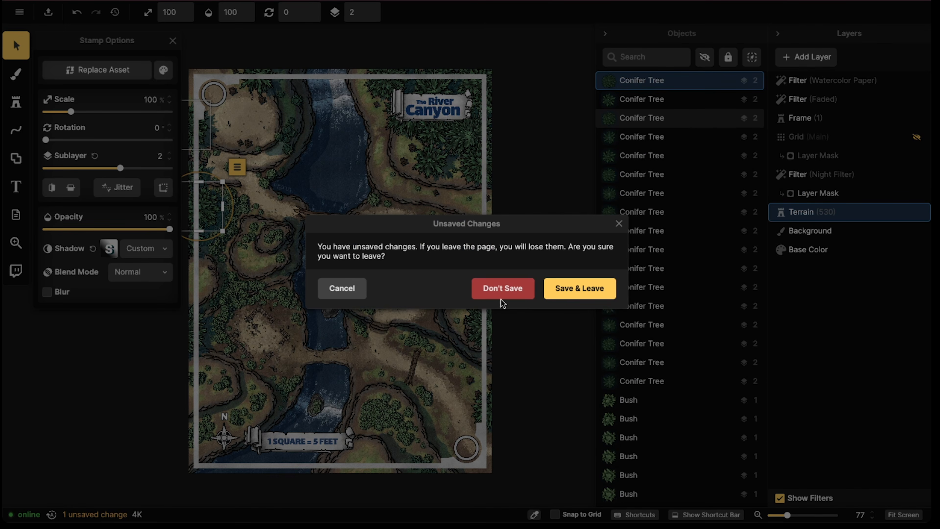
pyautogui.click(500, 290)
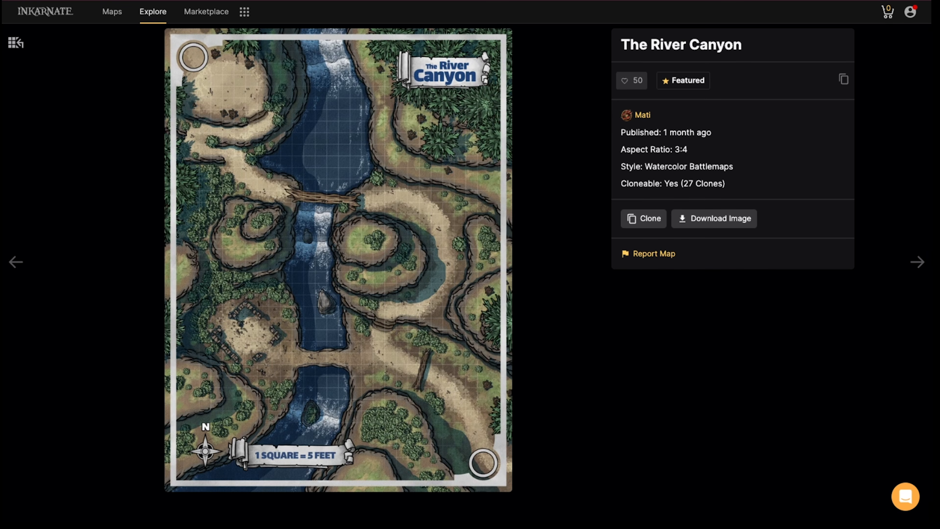
pyautogui.hotkey('alt', 'Left')
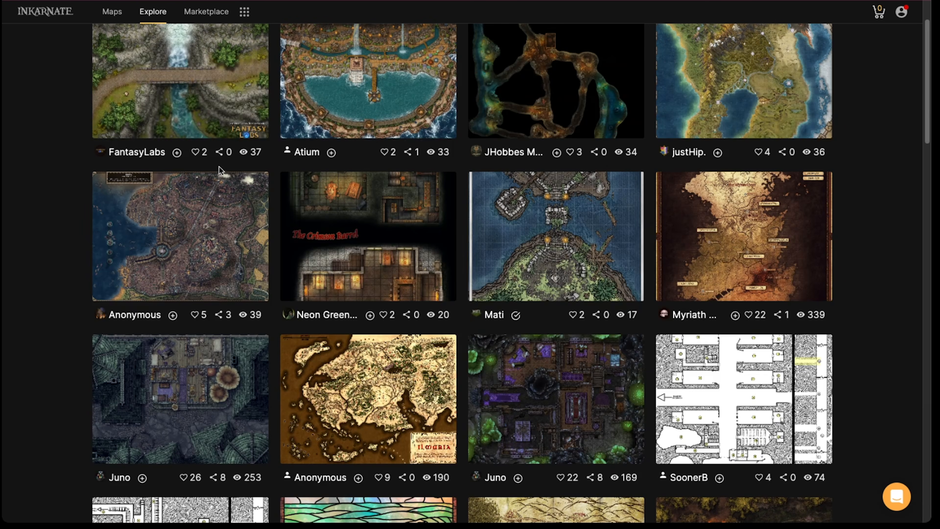
pyautogui.scroll(2, 219, 166)
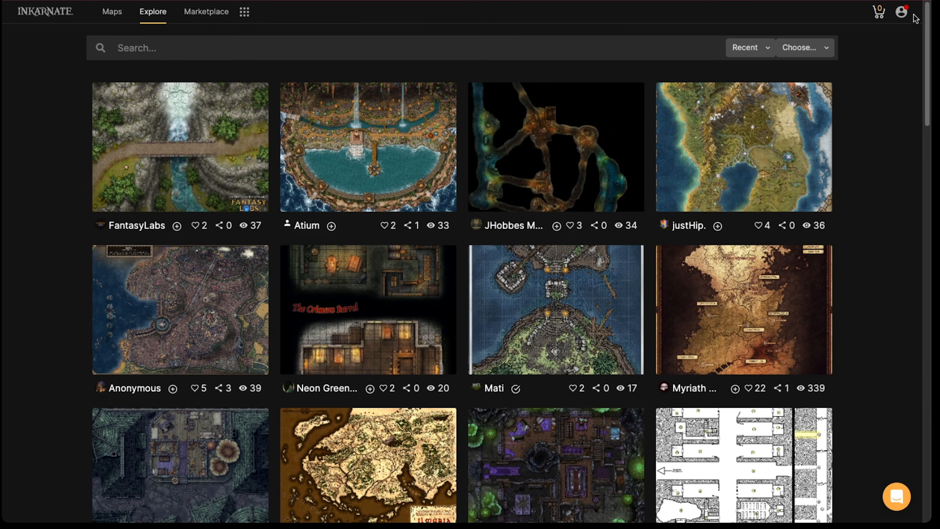
# Filter the Explore gallery to Style: Fantasy Battlemaps and browse the listed maps
pyautogui.click(794, 50)
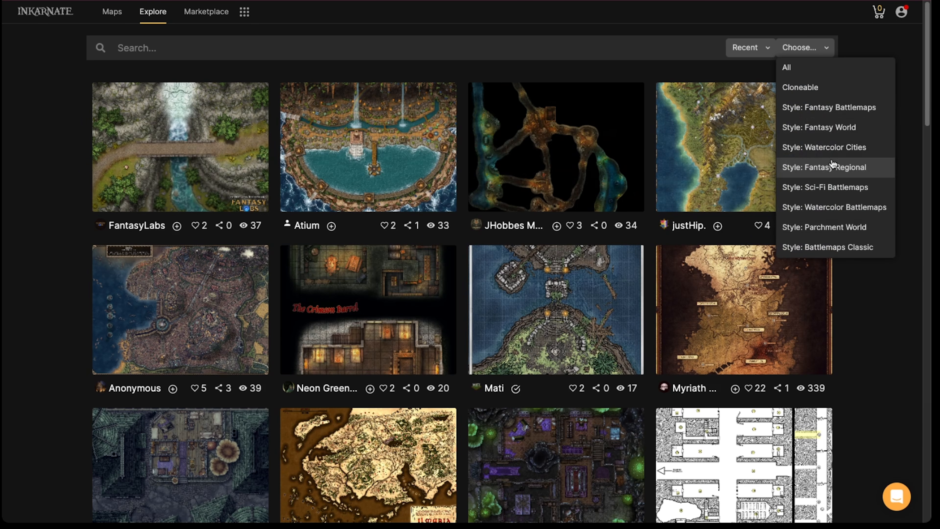
pyautogui.click(832, 113)
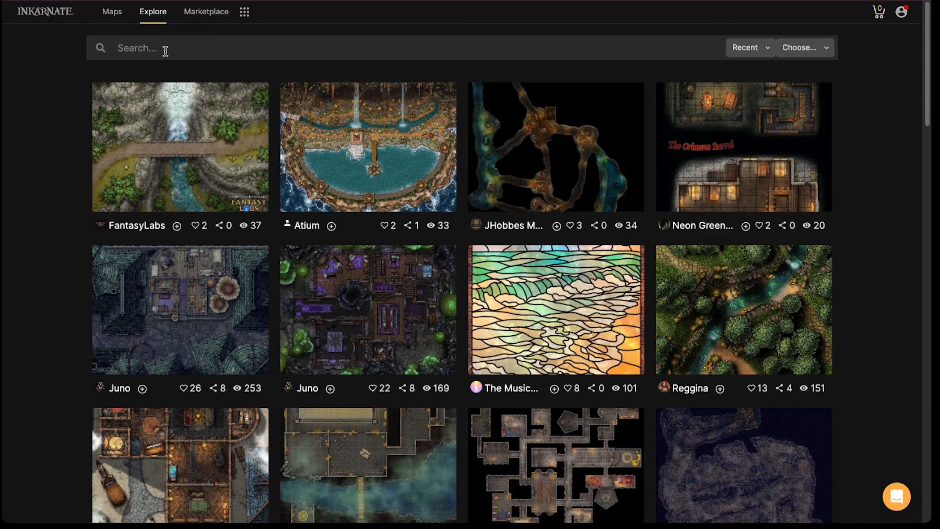
pyautogui.scroll(-5, 165, 211)
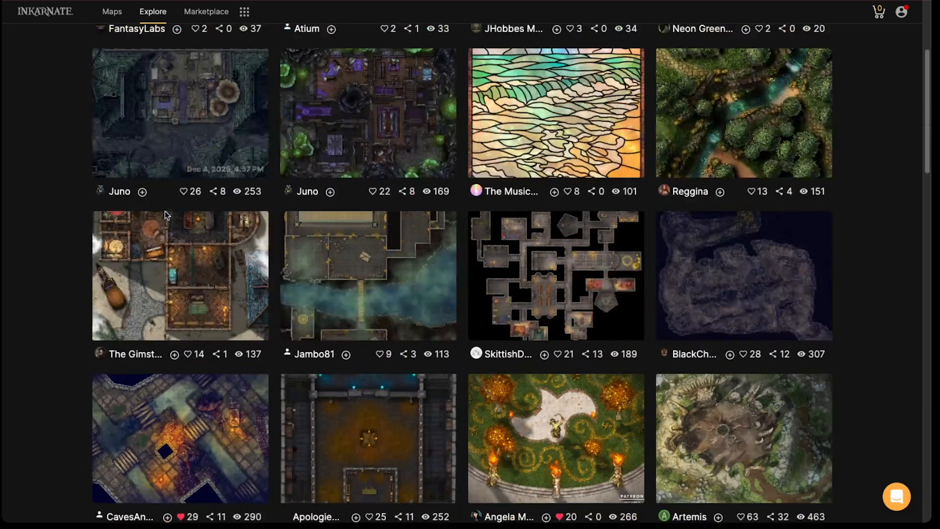
pyautogui.scroll(-4, 165, 214)
pyautogui.scroll(10, 159, 211)
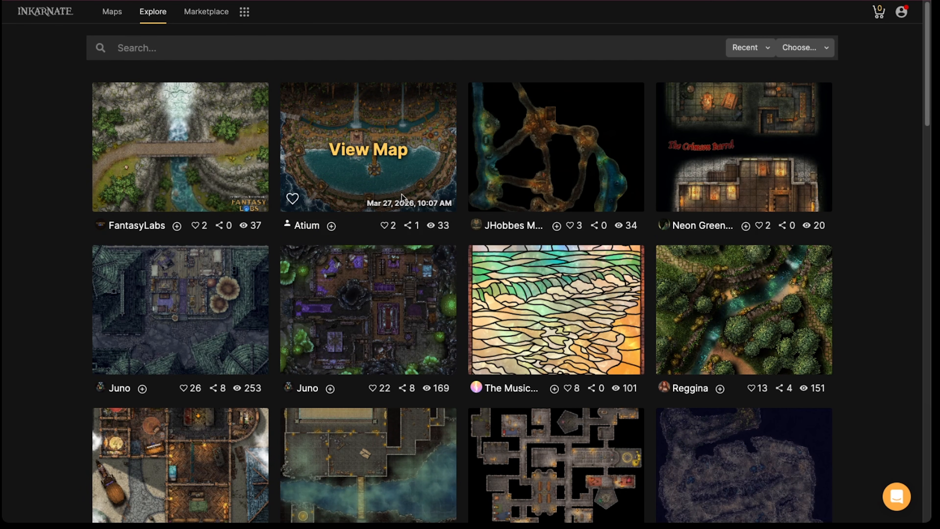
pyautogui.scroll(-2, 380, 203)
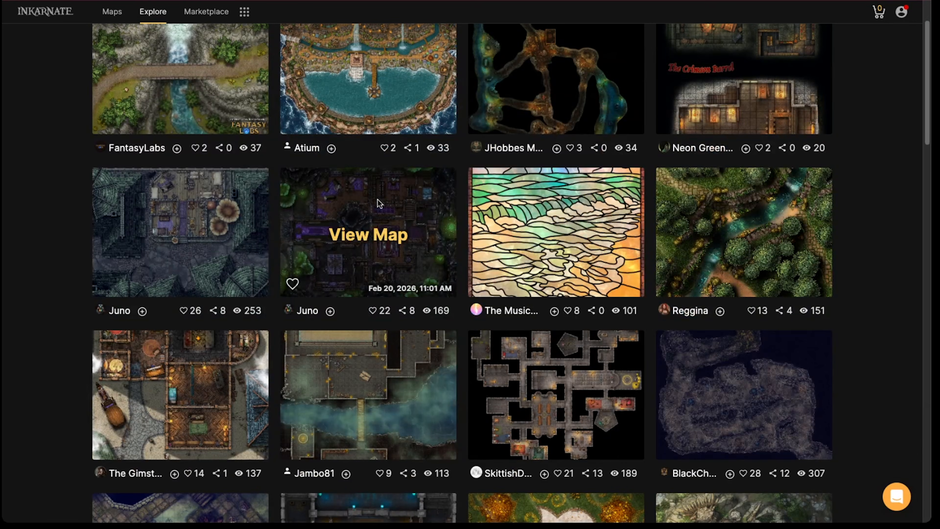
# Sort the Explore gallery's fantasy battlemaps by Most liked and browse through the highest-ranked maps
pyautogui.scroll(2, 379, 203)
pyautogui.click(764, 49)
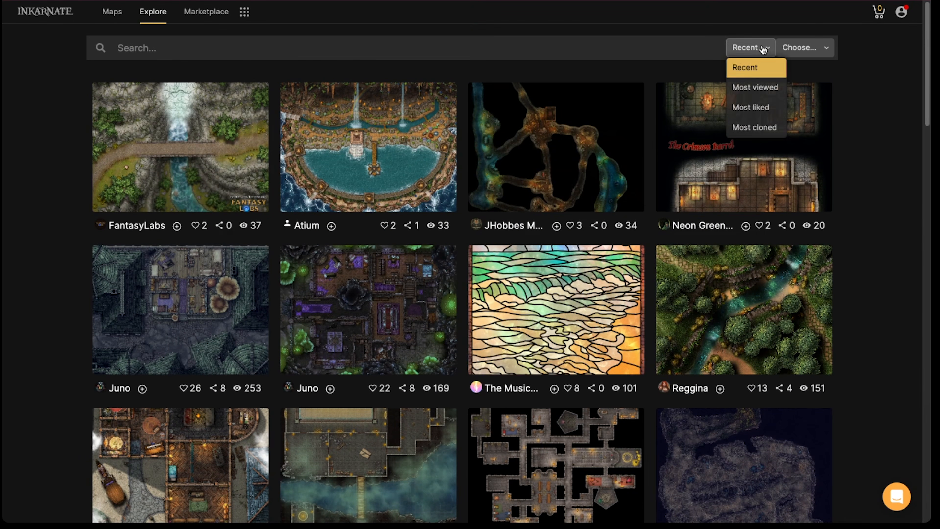
pyautogui.click(755, 107)
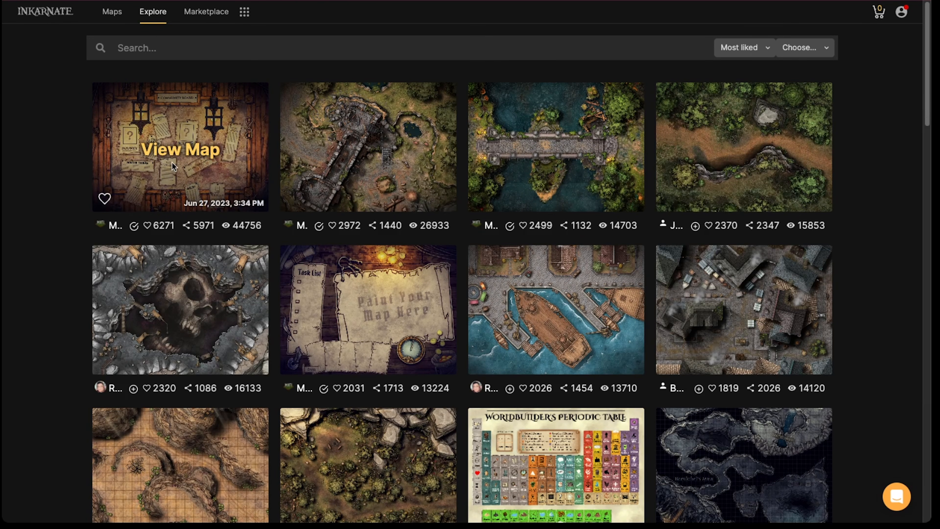
pyautogui.scroll(-5, 175, 165)
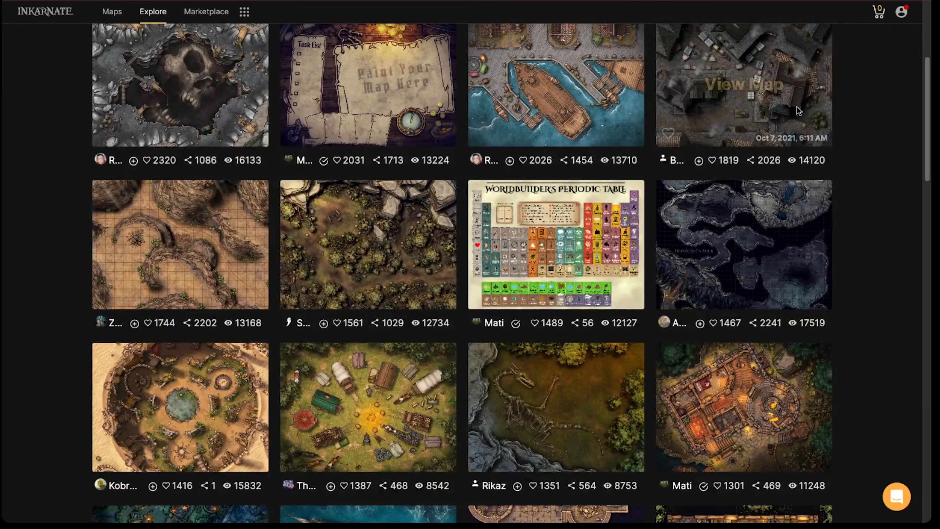
pyautogui.scroll(-20, 427, 288)
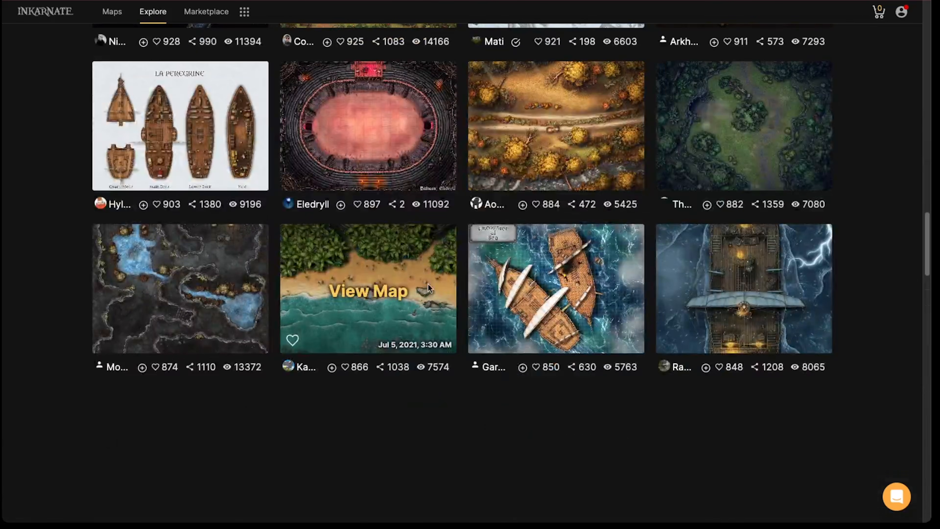
pyautogui.scroll(20, 392, 267)
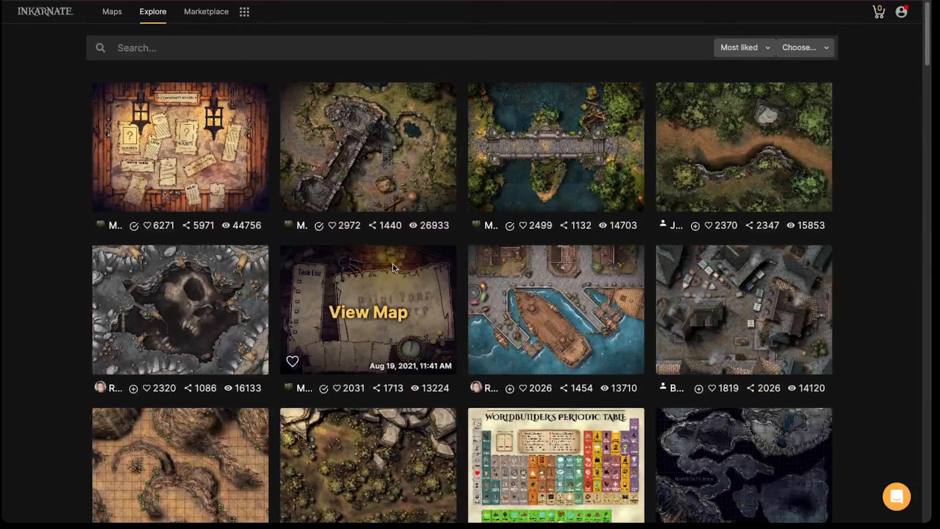
pyautogui.scroll(-1, 325, 215)
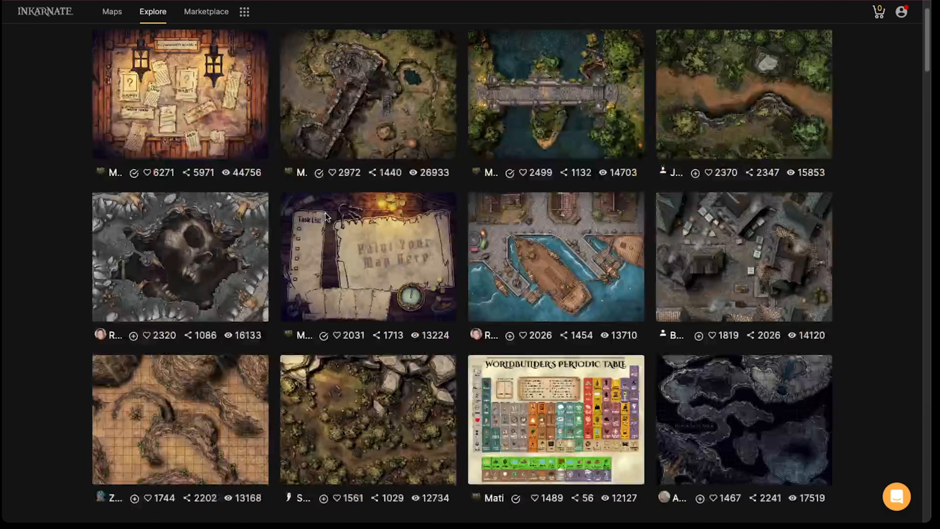
pyautogui.scroll(-20, 326, 214)
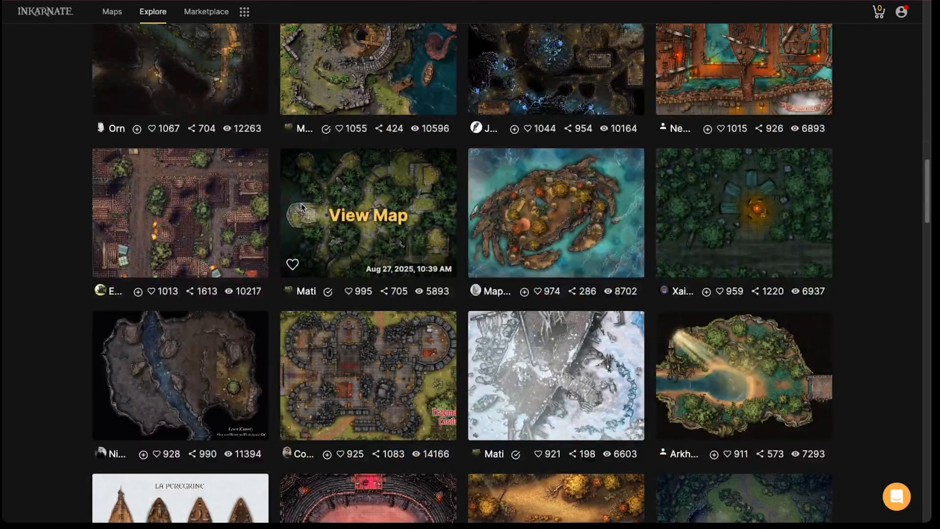
pyautogui.scroll(-13, 301, 204)
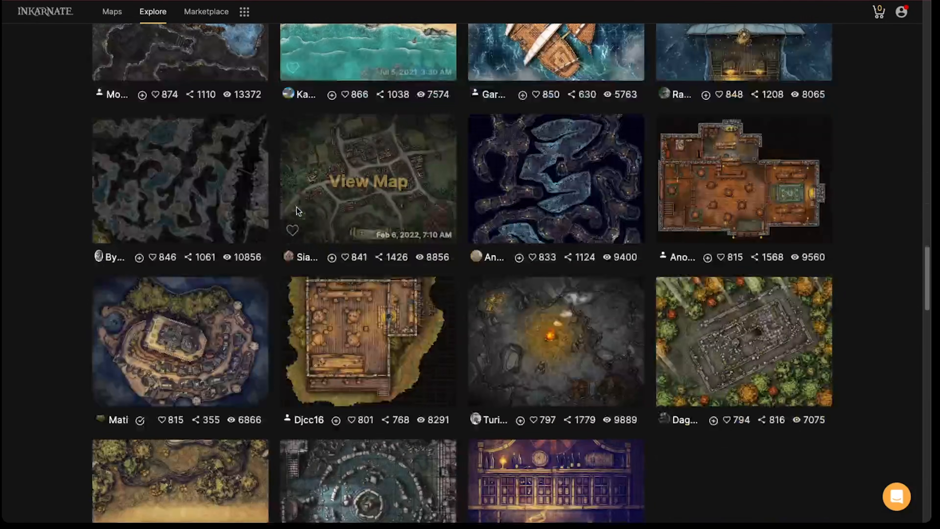
pyautogui.scroll(-8, 299, 210)
pyautogui.scroll(15, 356, 207)
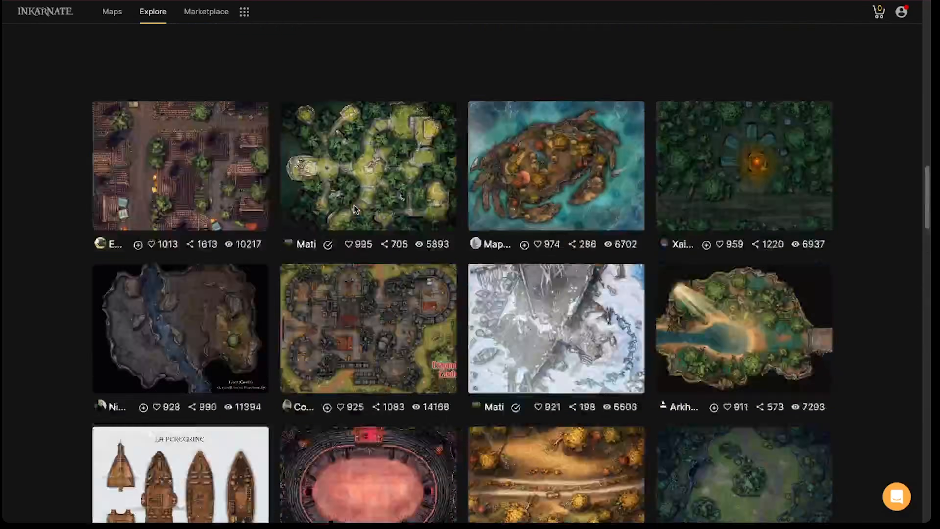
pyautogui.scroll(20, 354, 205)
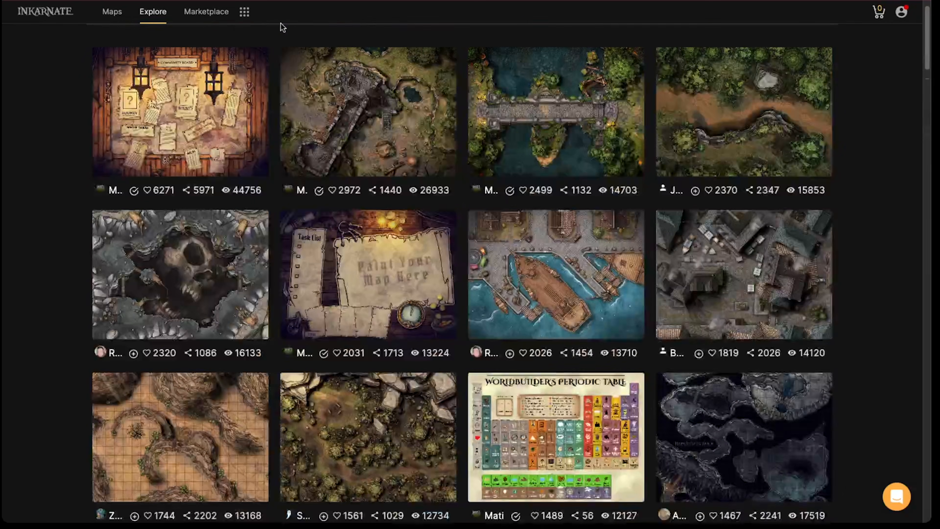
# Open My Feed briefly and switch from it to the personal Maps page
pyautogui.click(244, 12)
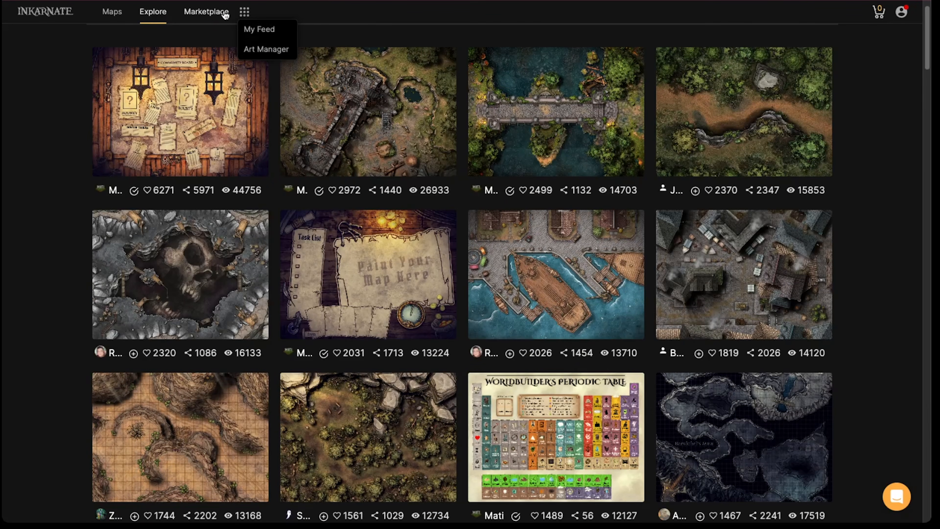
pyautogui.click(263, 30)
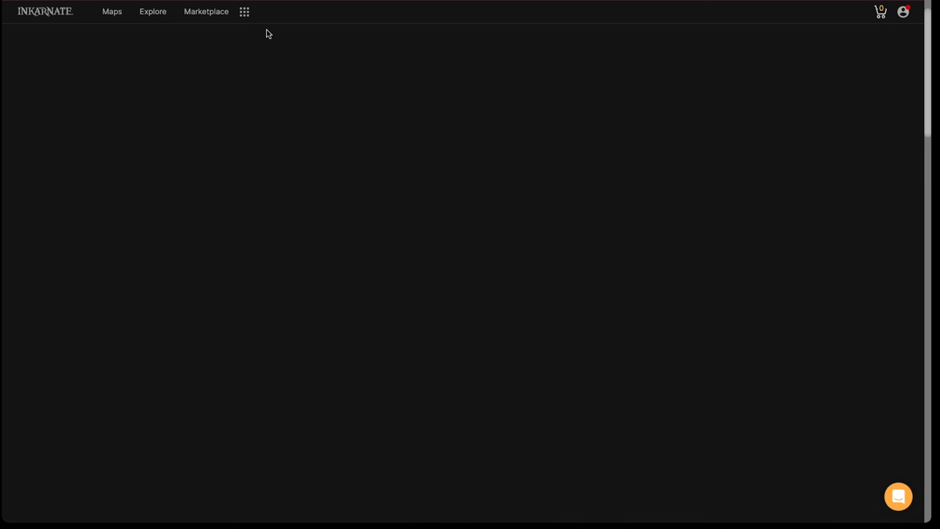
pyautogui.click(118, 11)
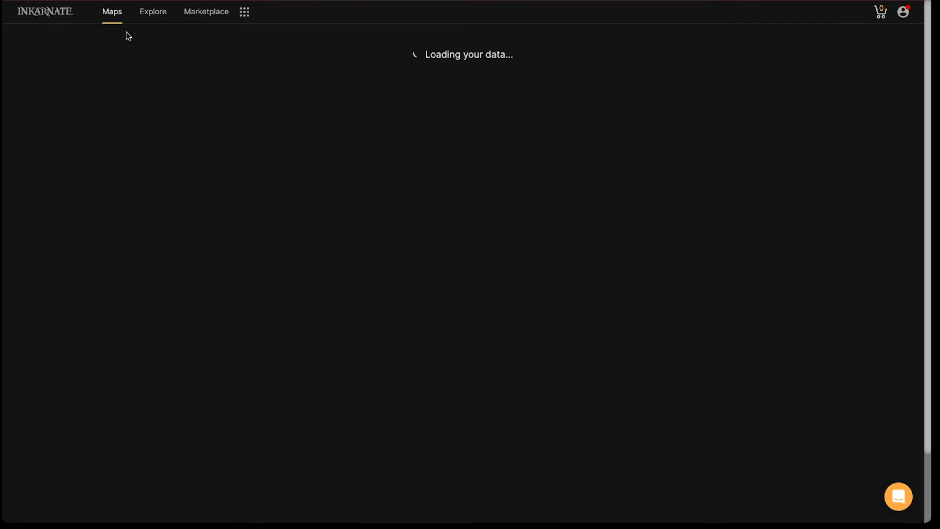
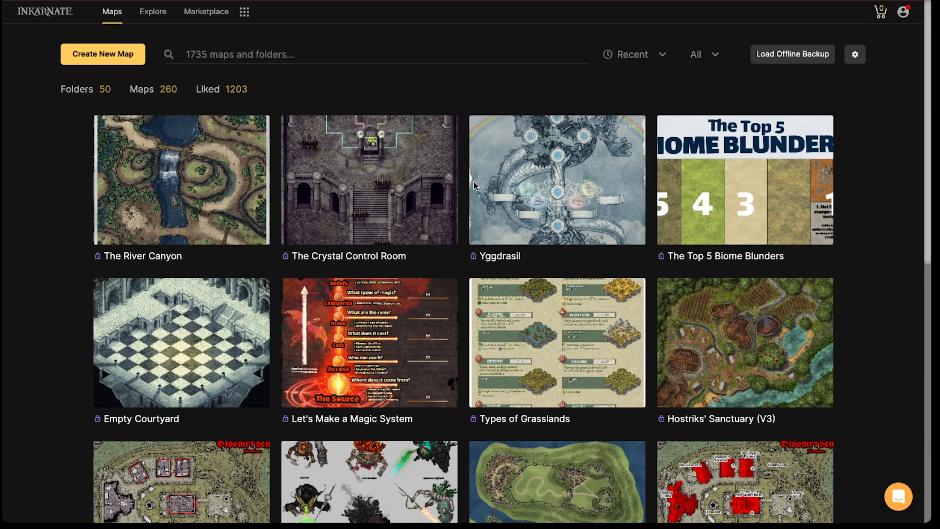
# Open the details page of the "Hostriks' Sanctuary (V3)" map and enlarge its image to full screen
pyautogui.scroll(-2, 474, 181)
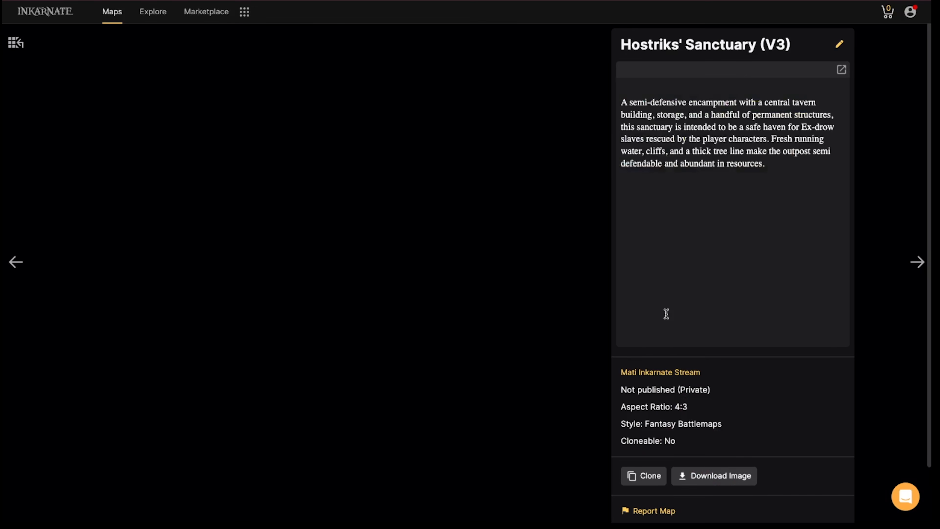
pyautogui.click(667, 324)
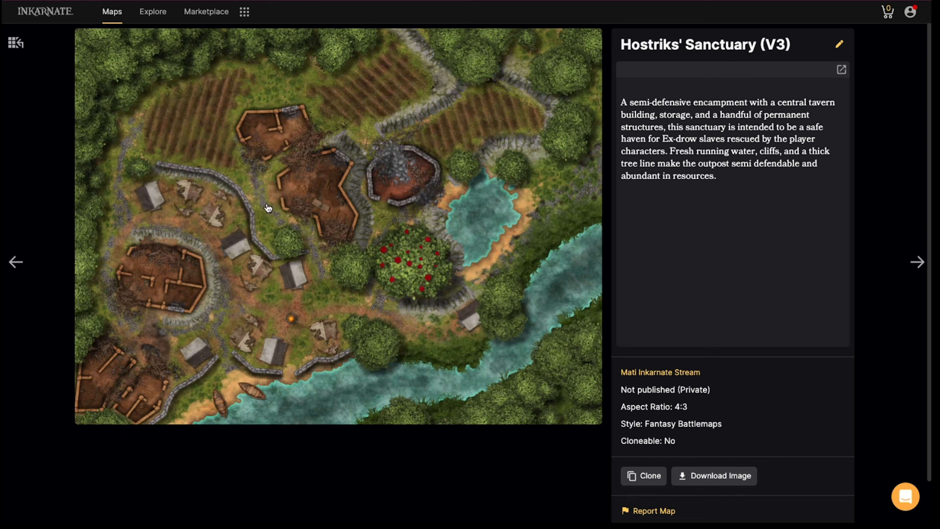
pyautogui.click(268, 208)
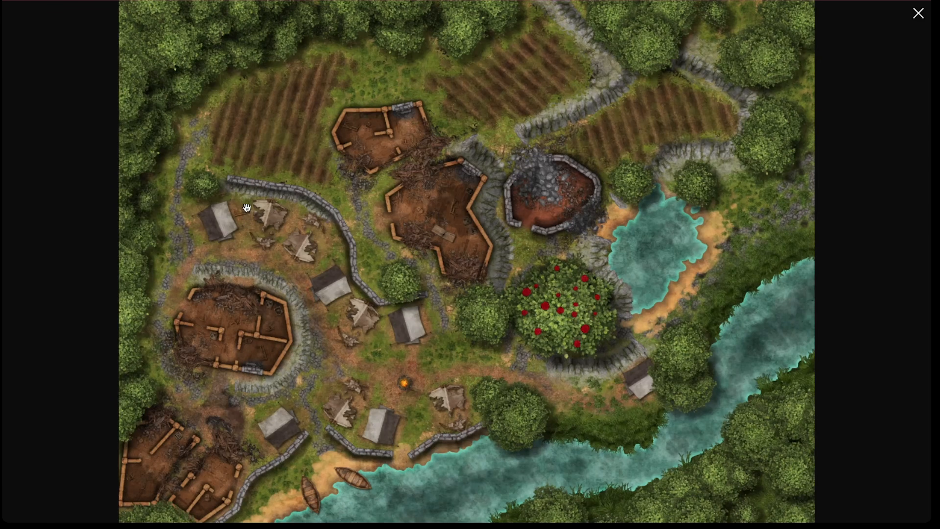
# Examine the enlarged Hostriks' Sanctuary encampment up close and as a whole, and return to the personal maps list
pyautogui.scroll(3, 249, 209)
pyautogui.moveTo(325, 180); pyautogui.dragTo(155, 284)
pyautogui.moveTo(155, 318); pyautogui.dragTo(231, 211)
pyautogui.scroll(-2, 244, 210)
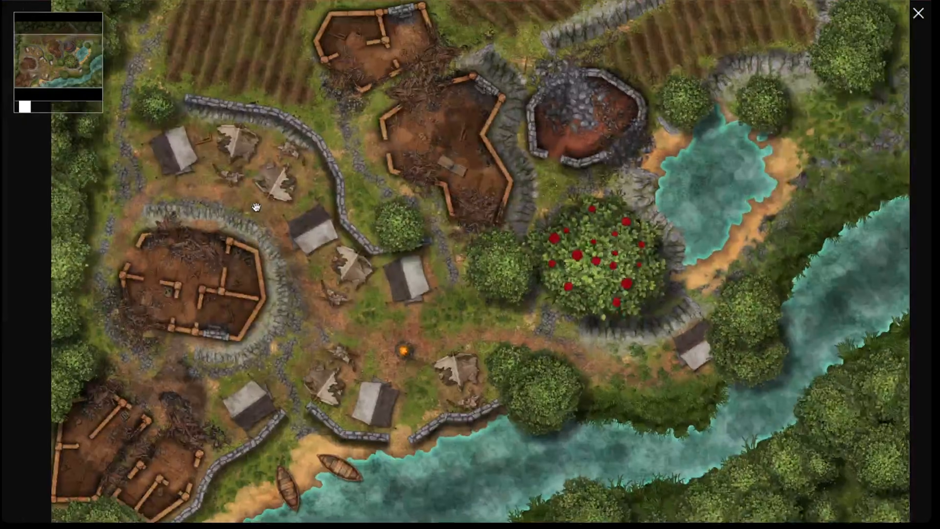
pyautogui.scroll(-2, 256, 207)
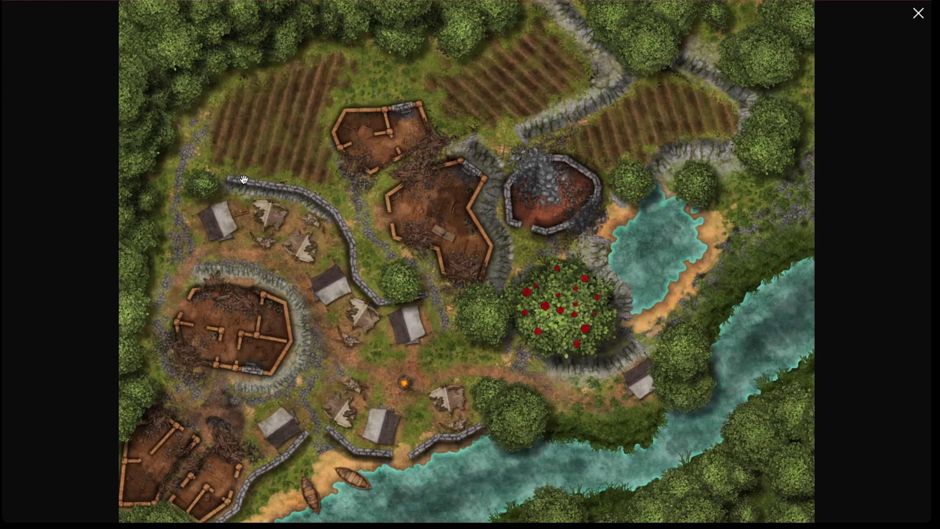
pyautogui.press('Escape')
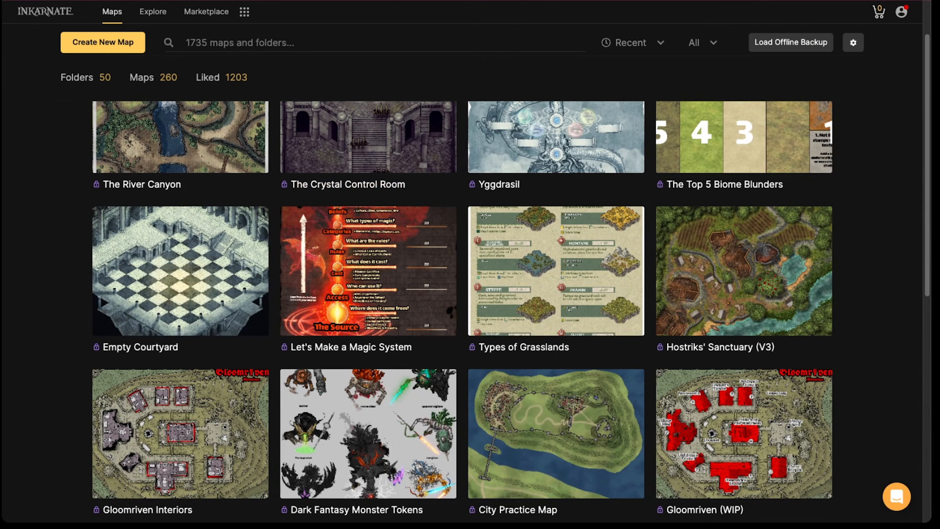
# Open the "Fantasy VS Watercolor Battlemaps" folder from the personal folders and view the details page of its map of the same name
pyautogui.moveTo(211, 139)
pyautogui.scroll(2, 213, 165)
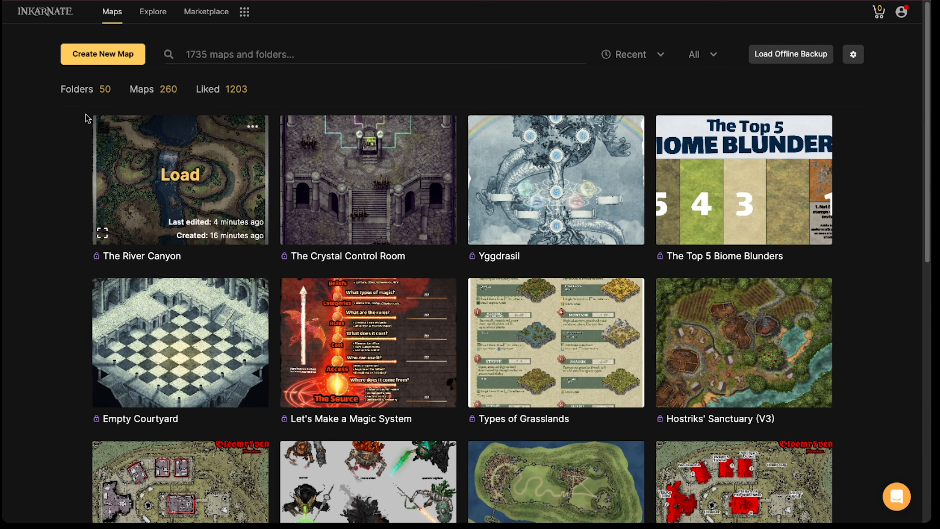
pyautogui.click(78, 90)
pyautogui.click(142, 187)
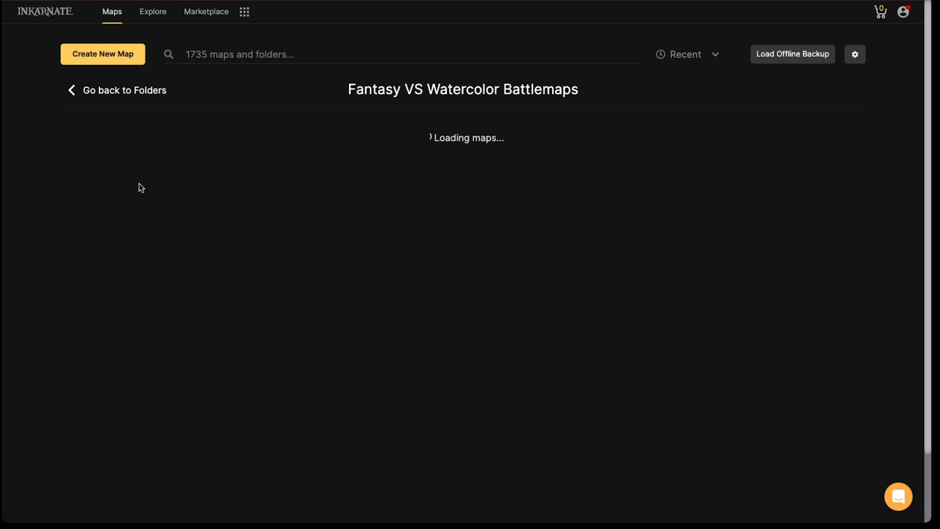
pyautogui.click(183, 174)
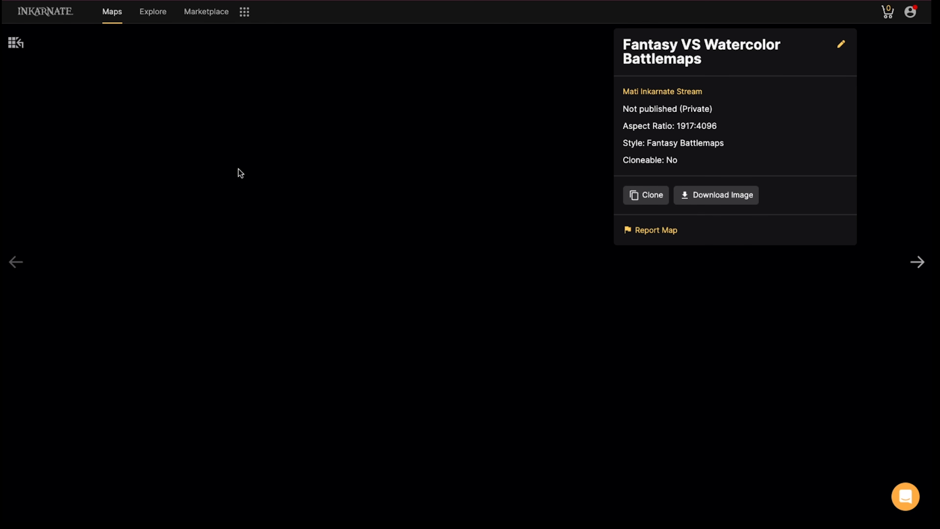
# Enlarge the Fantasy VS Watercolor graphic to full screen and examine its Realism and Simplicity example maps up close
pyautogui.click(264, 173)
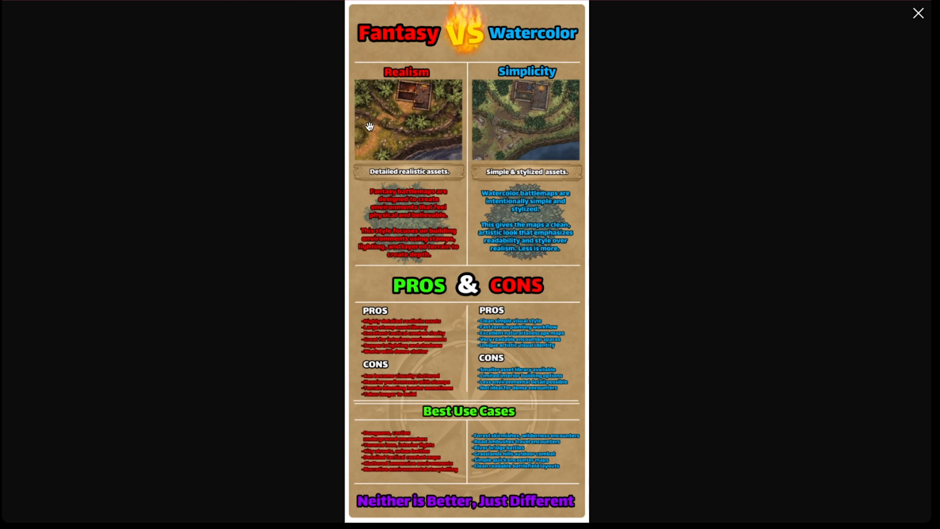
pyautogui.click(426, 120)
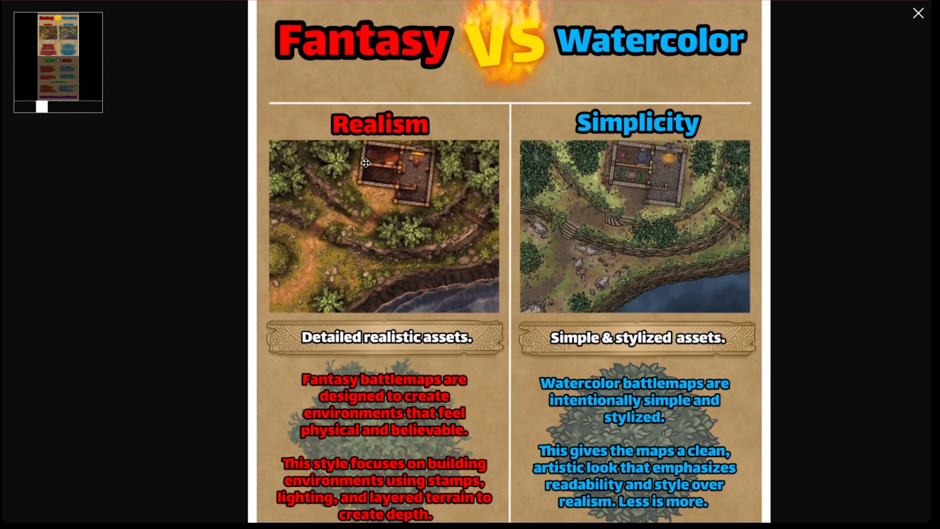
pyautogui.moveTo(366, 163); pyautogui.dragTo(367, 154)
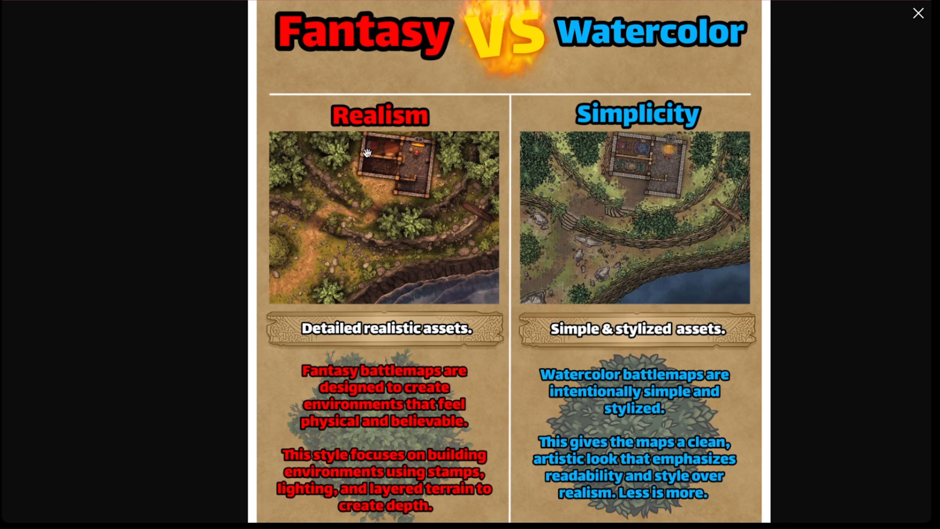